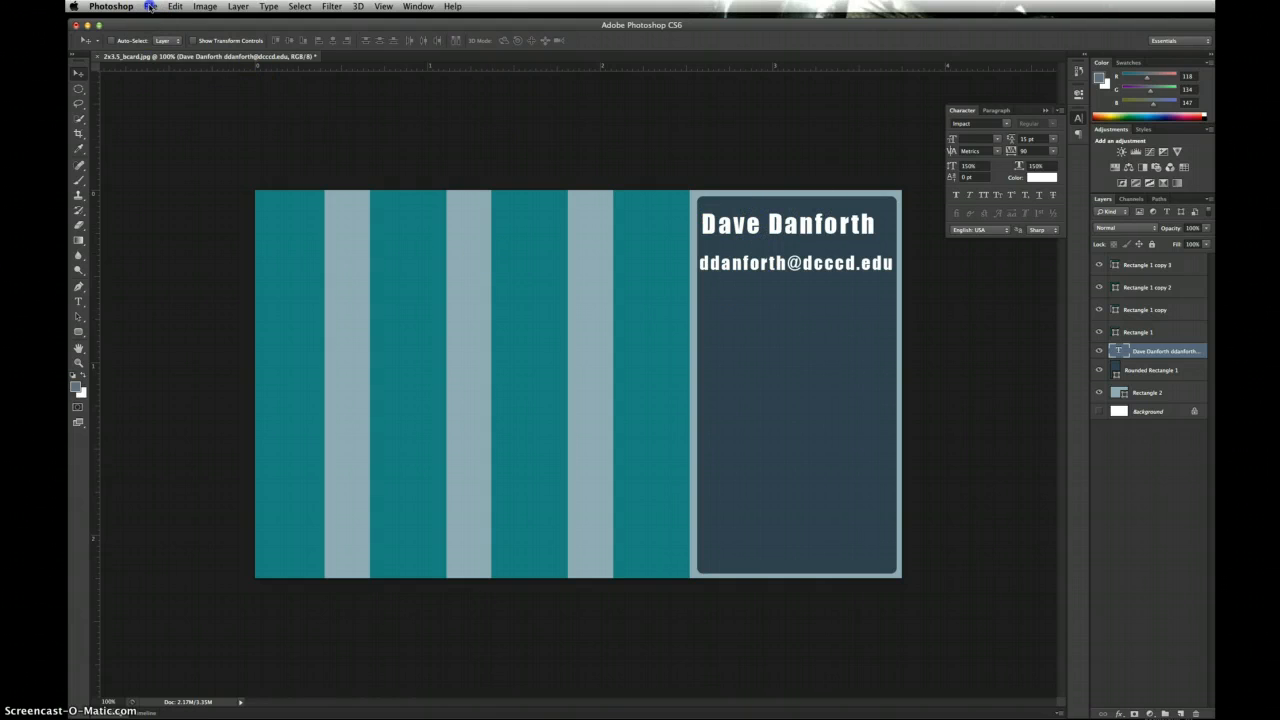
pyautogui.click(150, 6)
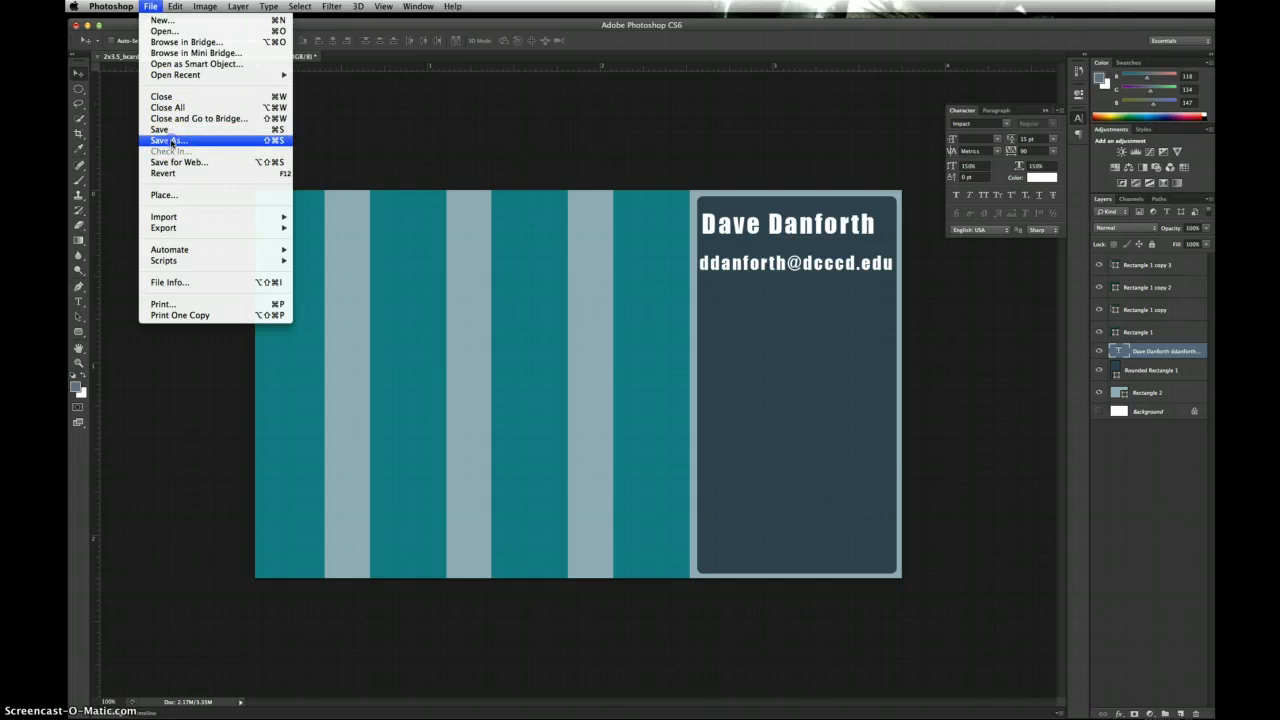
pyautogui.click(171, 141)
pyautogui.click(748, 152)
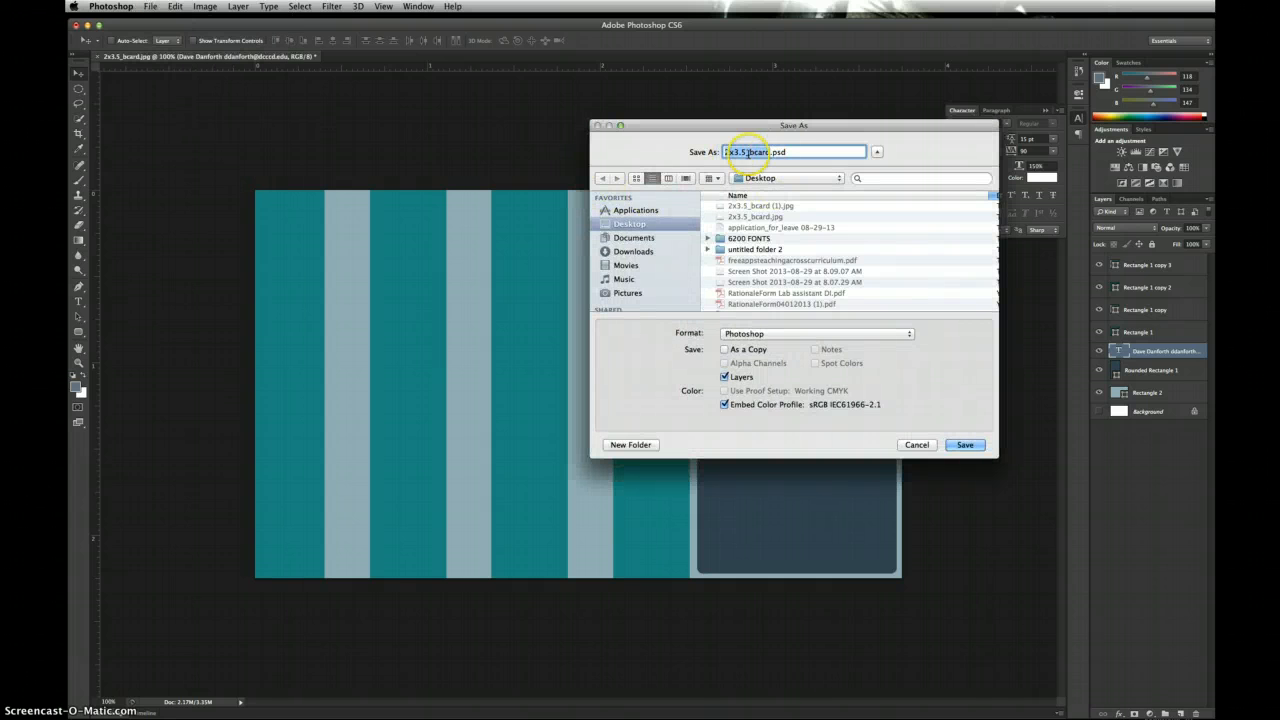
pyautogui.click(770, 334)
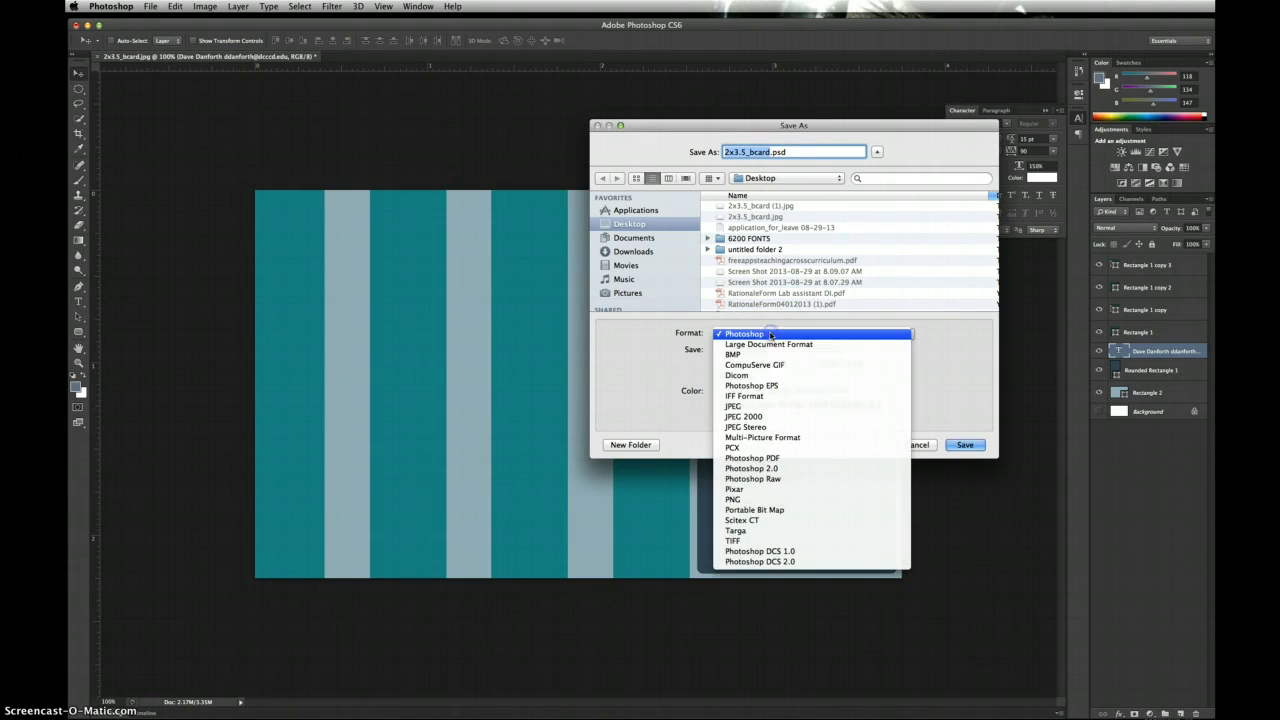
pyautogui.click(952, 362)
pyautogui.click(920, 444)
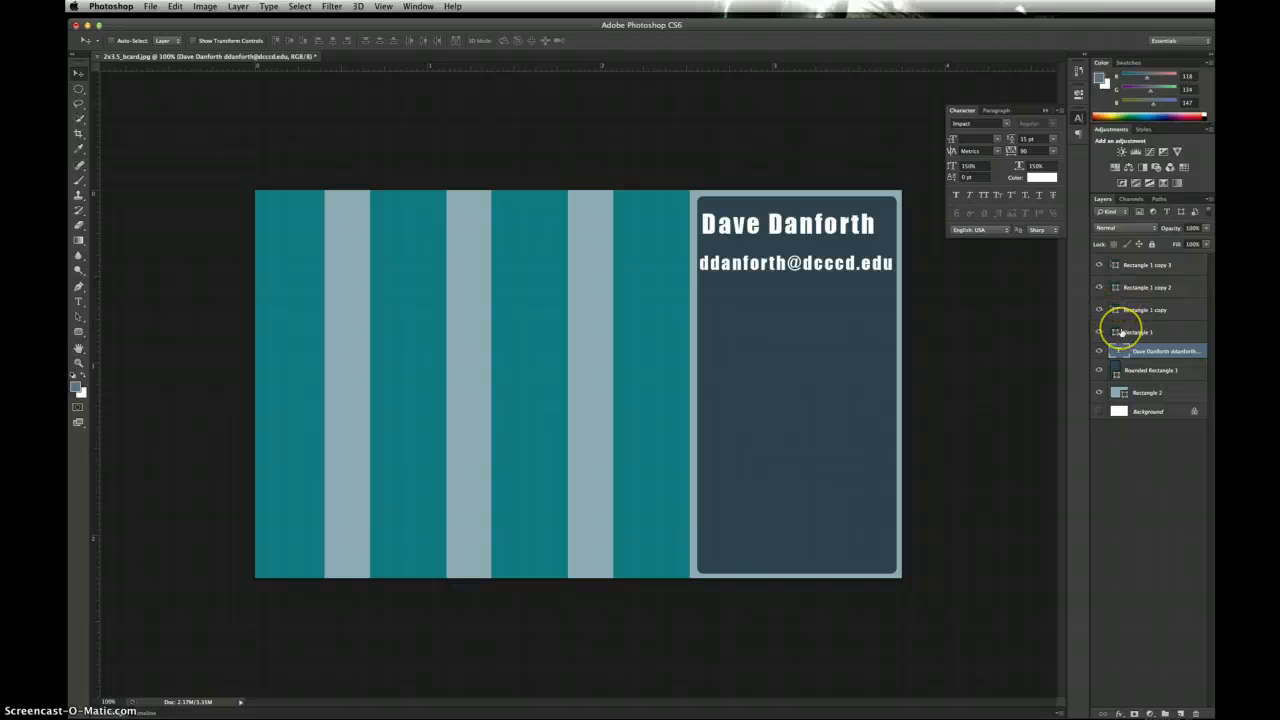
# Step: Select the continuous range of layers from Rectangle 1 copy 3 through Rounded Rectangle 1
pyautogui.click(1140, 266)
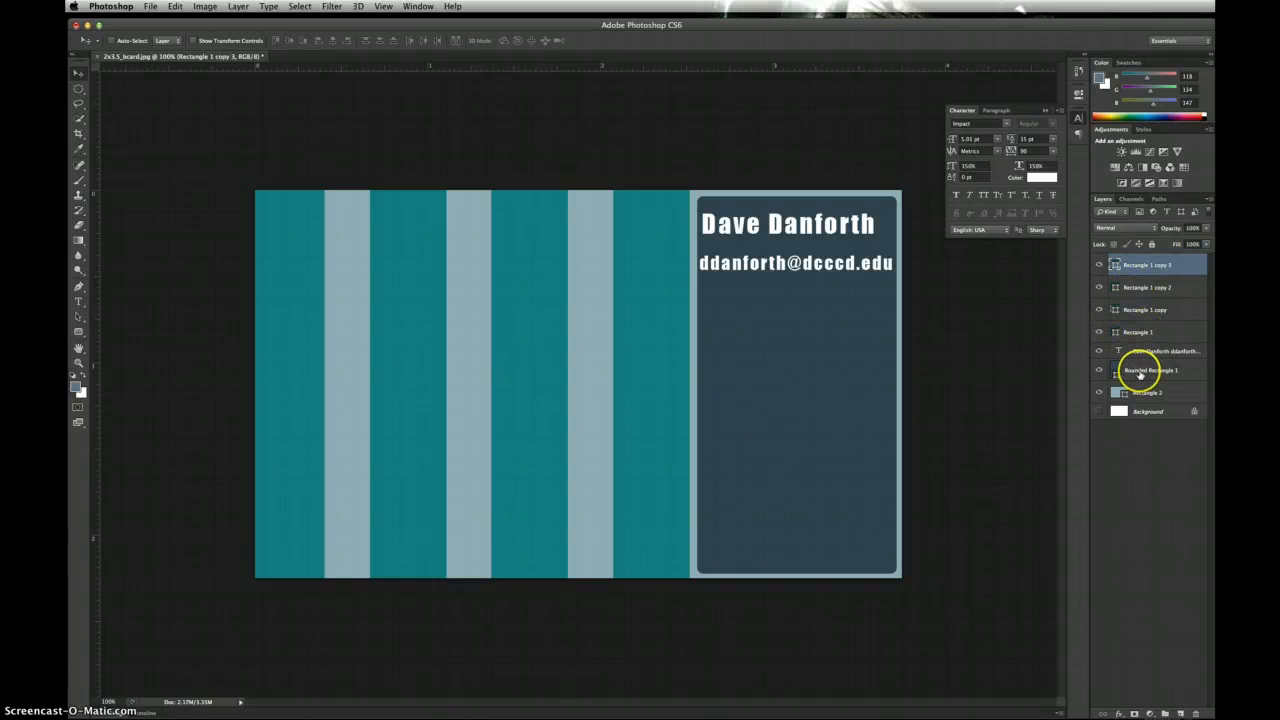
pyautogui.rightClick(1139, 370)
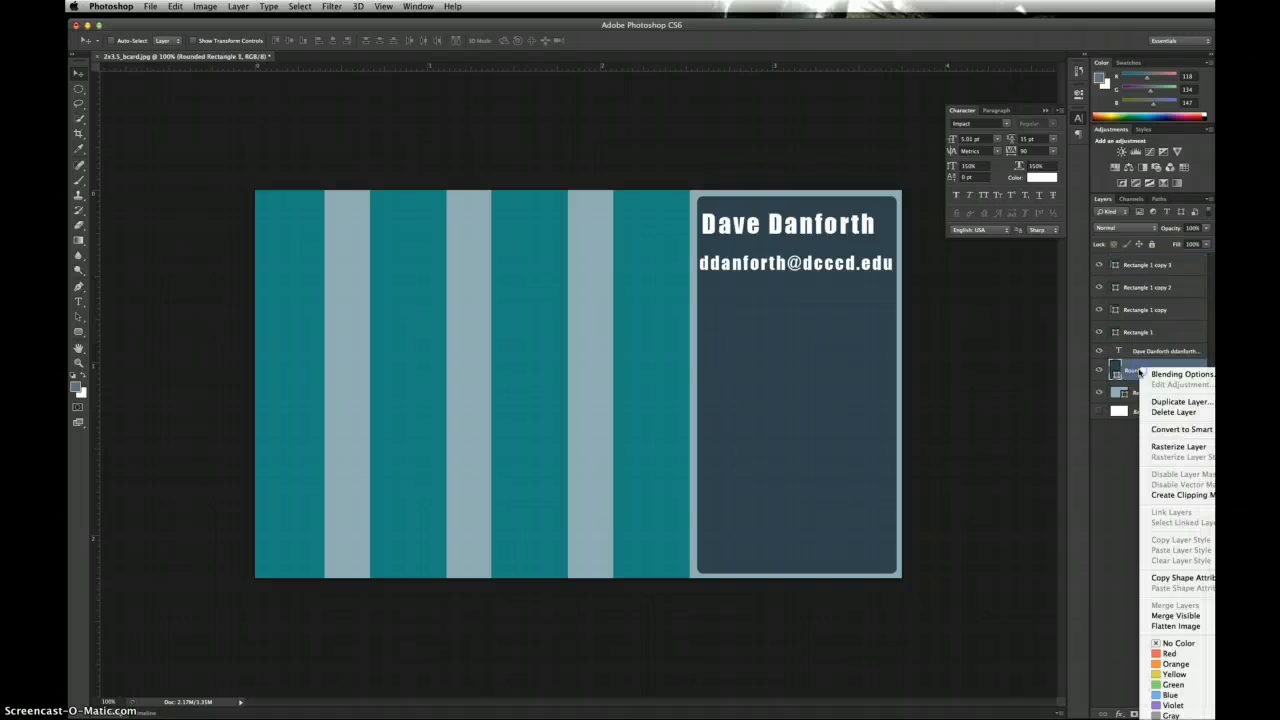
pyautogui.click(1130, 270)
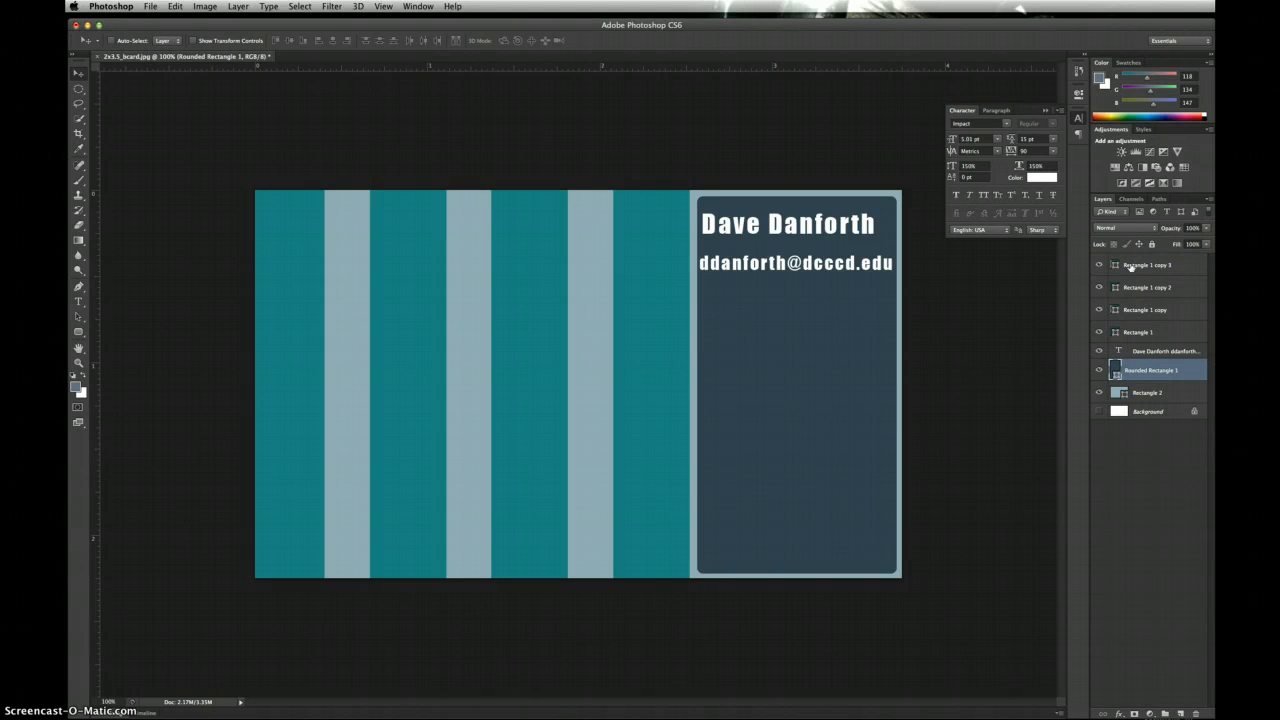
pyautogui.doubleClick(1130, 265)
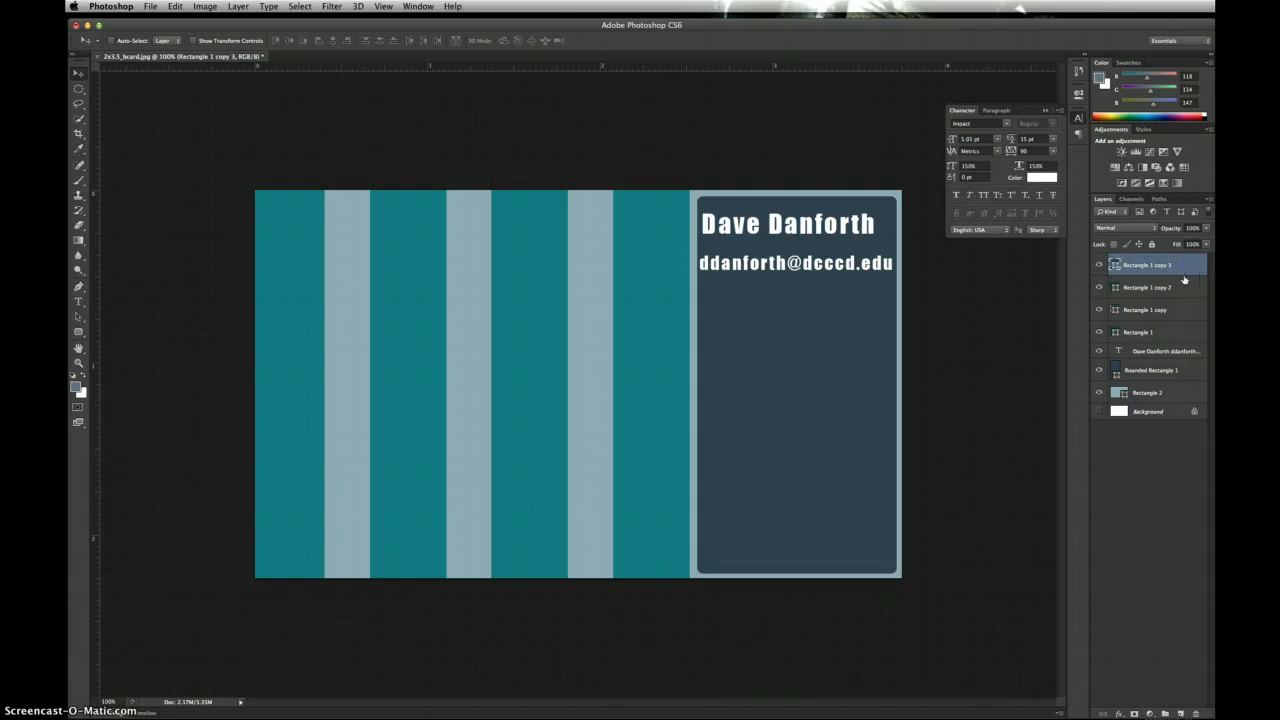
pyautogui.click(1155, 369)
pyautogui.keyDown('shift'); pyautogui.click(1155, 369); pyautogui.keyUp('shift')
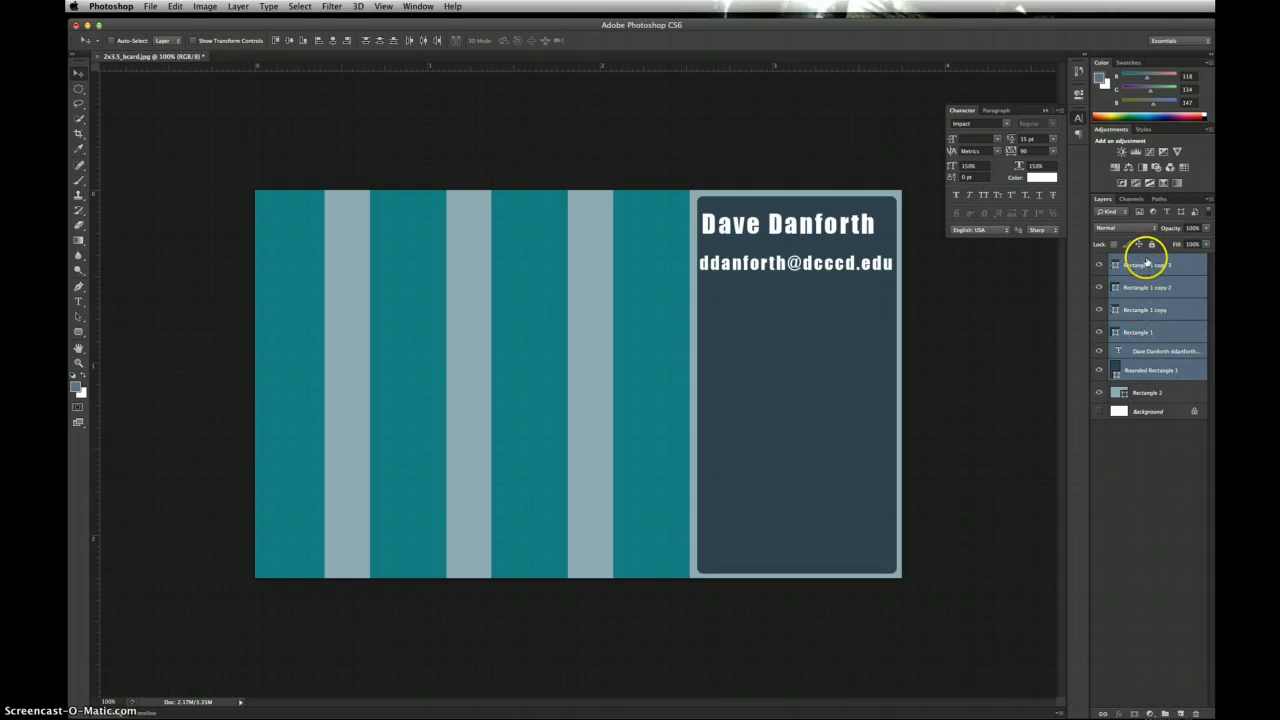
# Step: Select only the non-adjacent layers Rectangle 1 copy 3 and Rectangle 1 copy, and delete both
pyautogui.click(1145, 264)
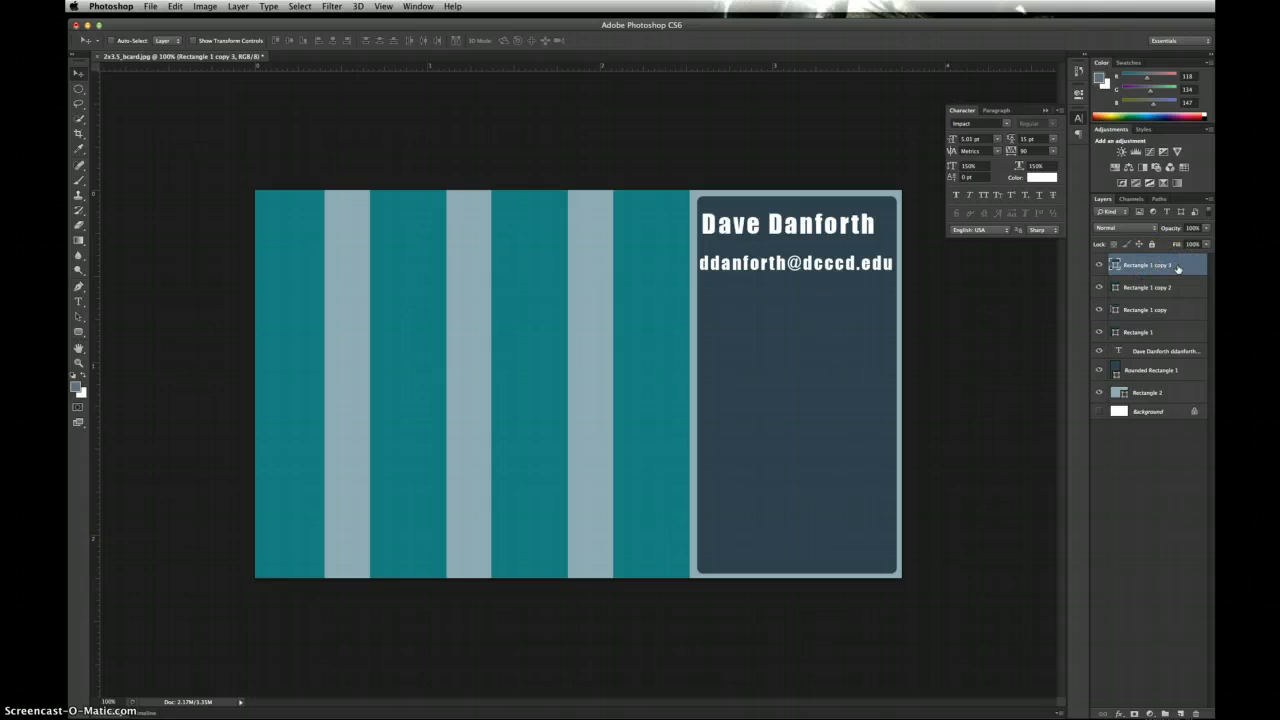
pyautogui.click(1173, 309)
pyautogui.keyDown('super'); pyautogui.click(1172, 267); pyautogui.keyUp('super')
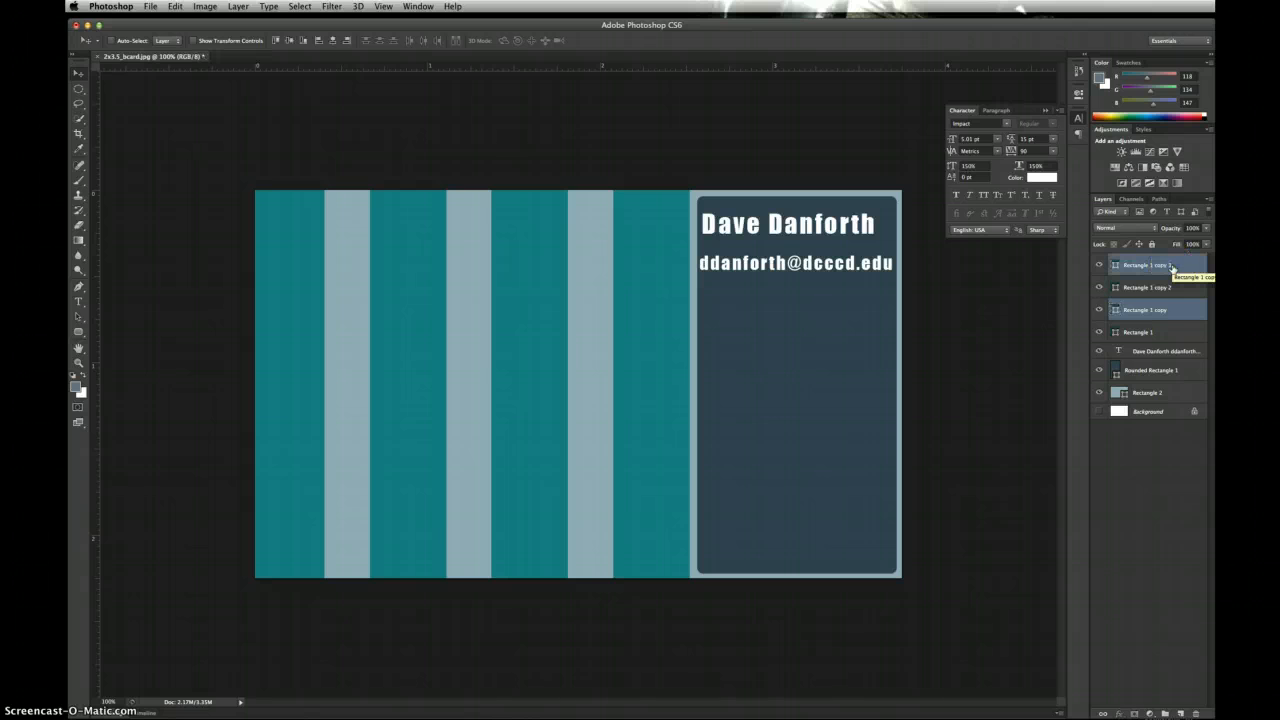
pyautogui.moveTo(1172, 267)
pyautogui.mouseDown()
pyautogui.moveTo(1166, 349)
pyautogui.moveTo(1154, 334)
pyautogui.moveTo(1172, 270)
pyautogui.mouseUp()
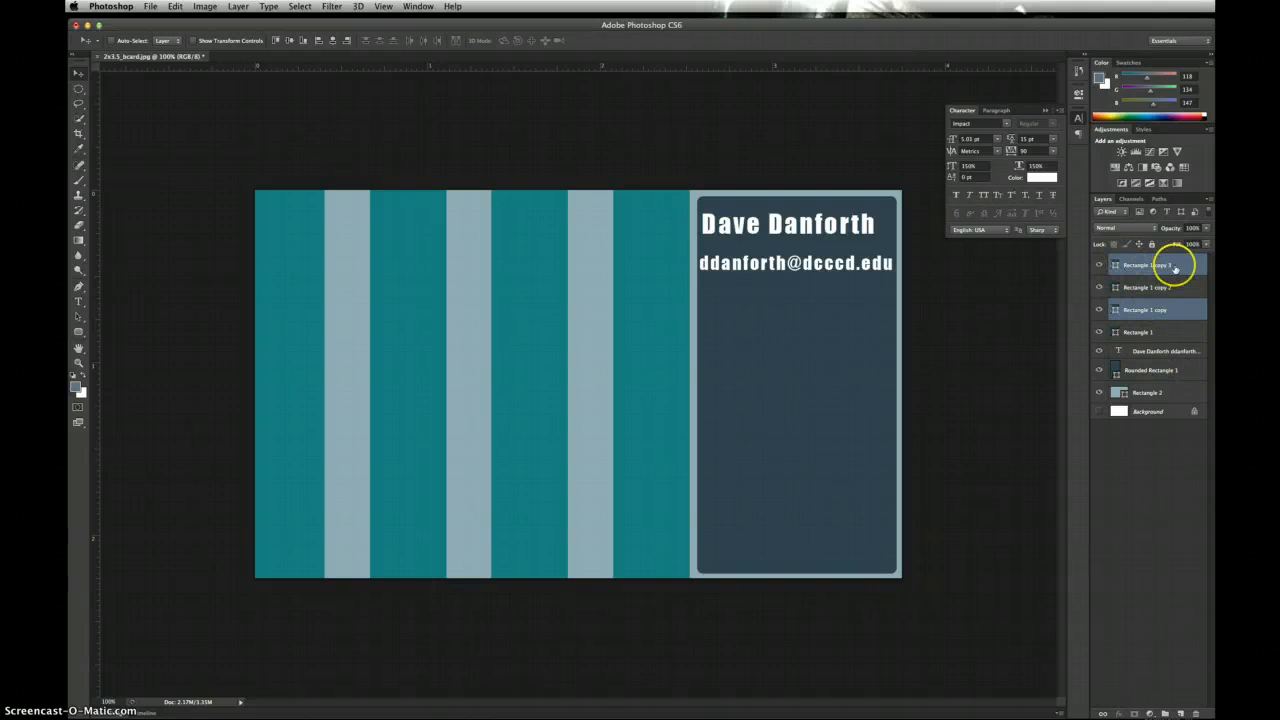
pyautogui.click(1165, 264)
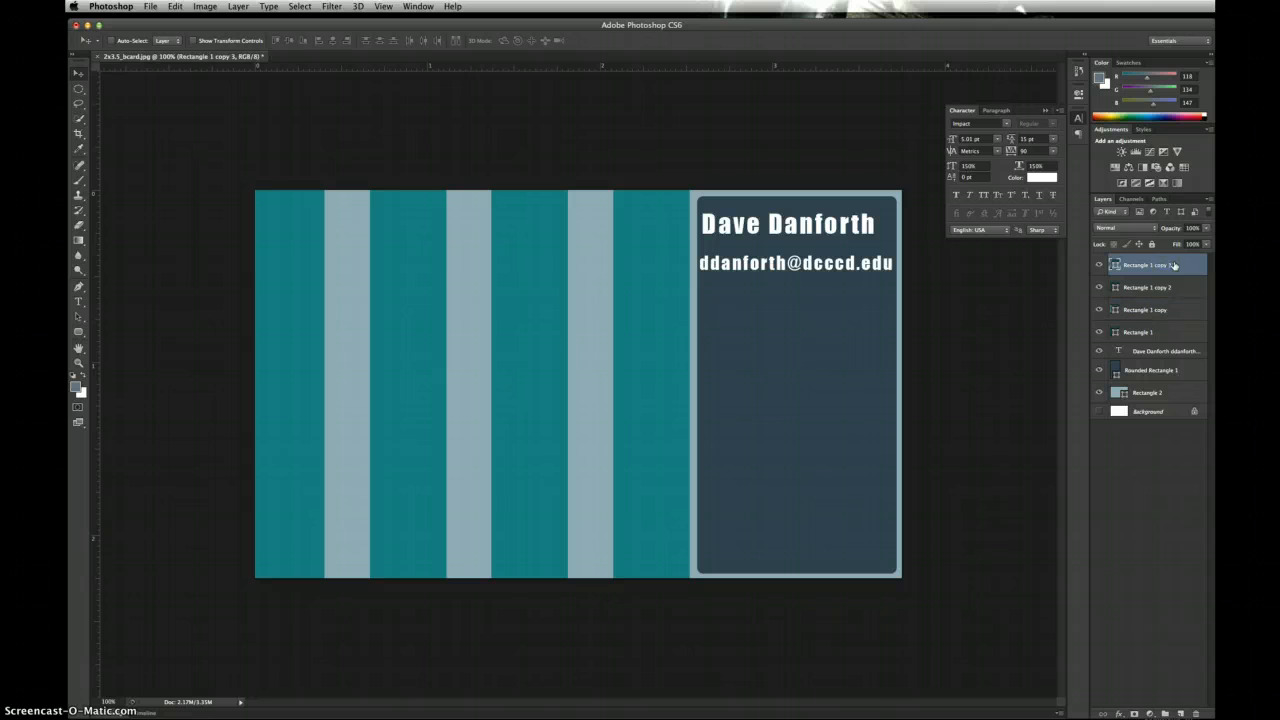
pyautogui.keyDown('super'); pyautogui.click(1182, 310); pyautogui.keyUp('super')
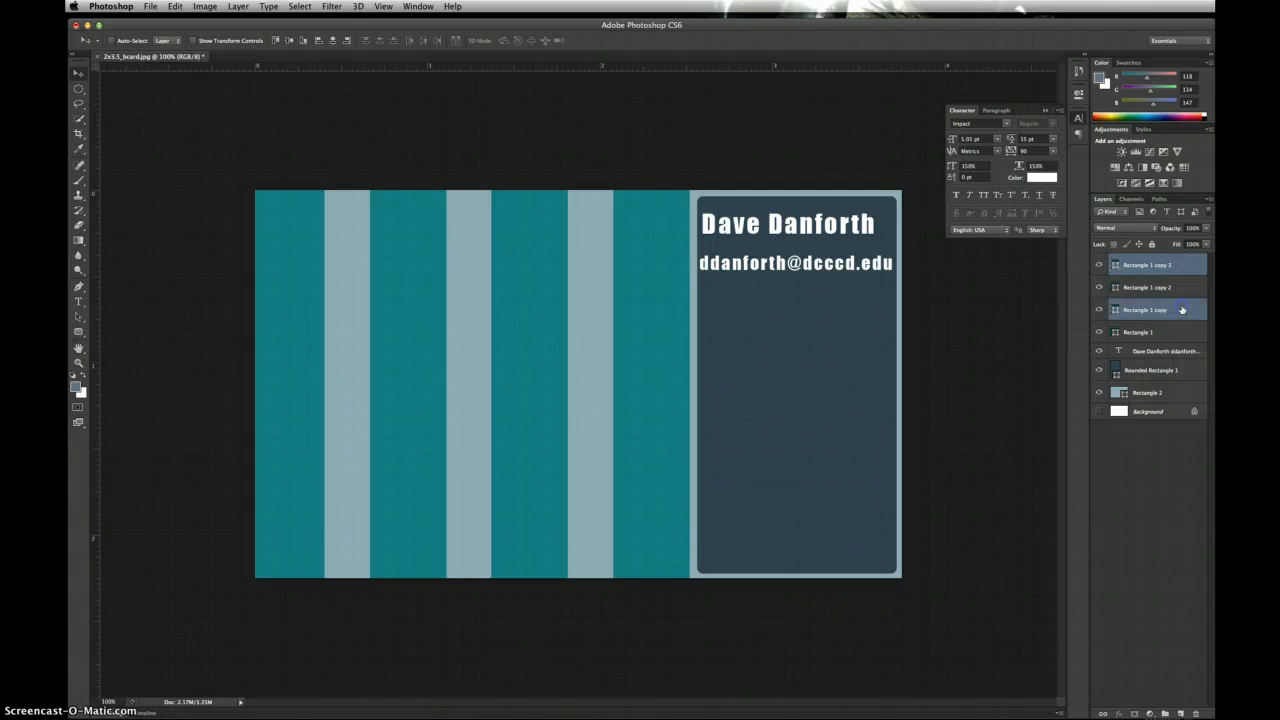
pyautogui.click(1197, 712)
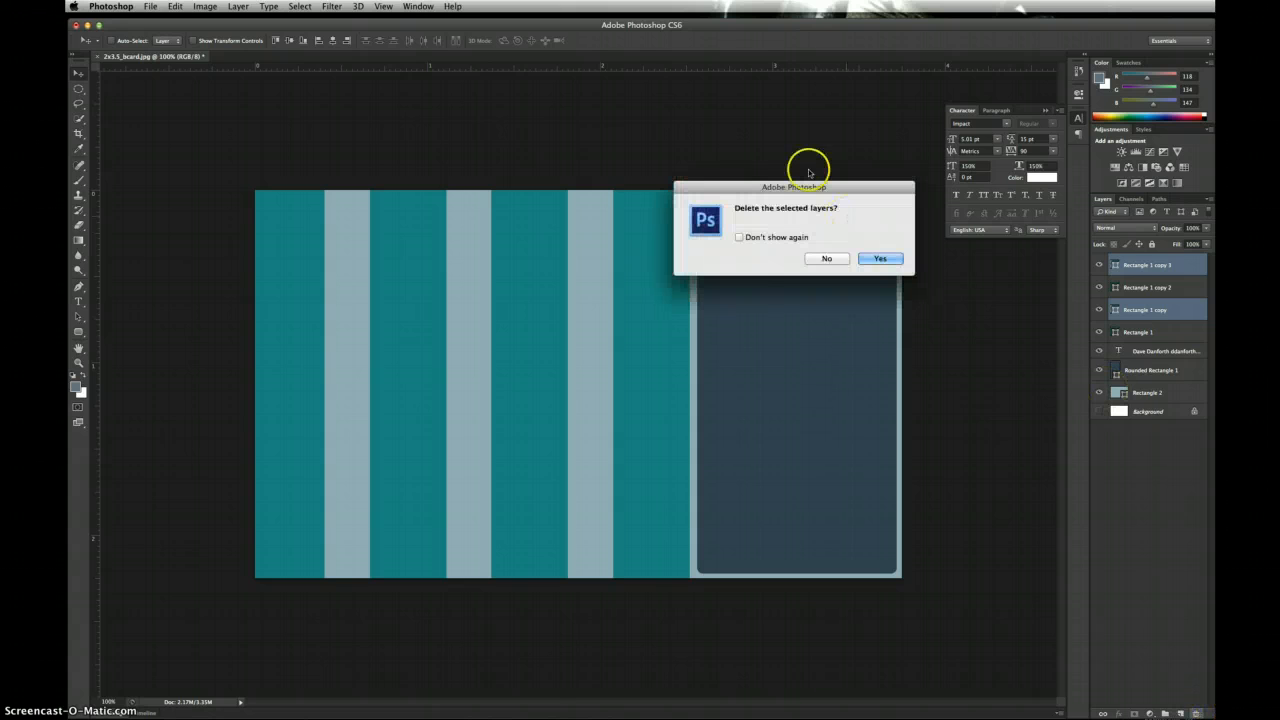
pyautogui.click(878, 258)
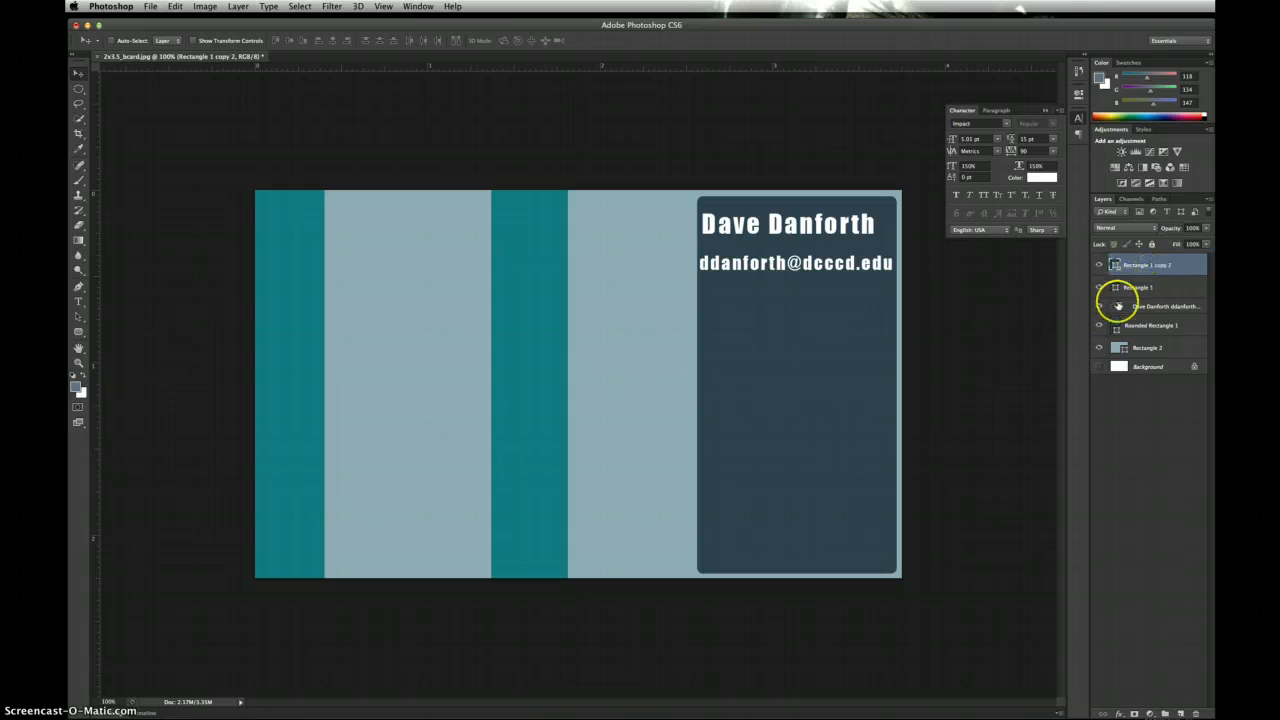
# Step: Delete all remaining layers above the Background, from Rectangle 1 copy 2 through Rectangle 2
pyautogui.keyDown('shift'); pyautogui.click(1172, 347); pyautogui.keyUp('shift')
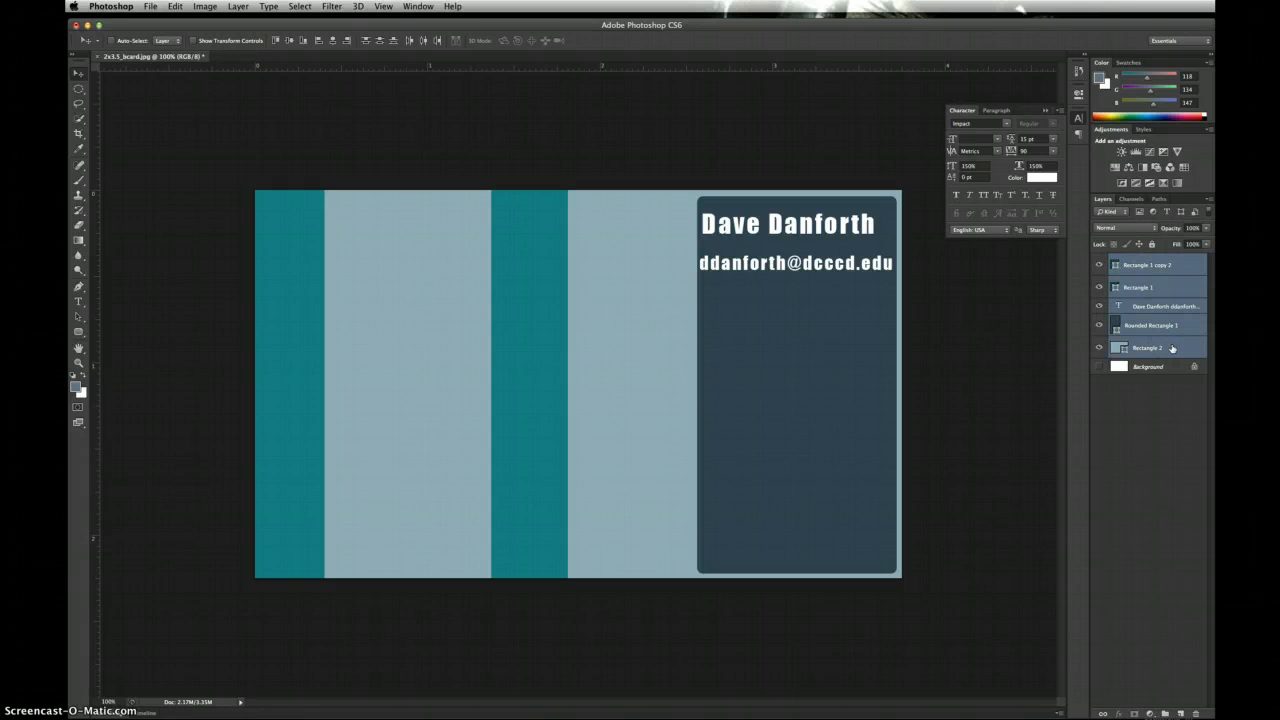
pyautogui.click(1196, 714)
pyautogui.click(877, 258)
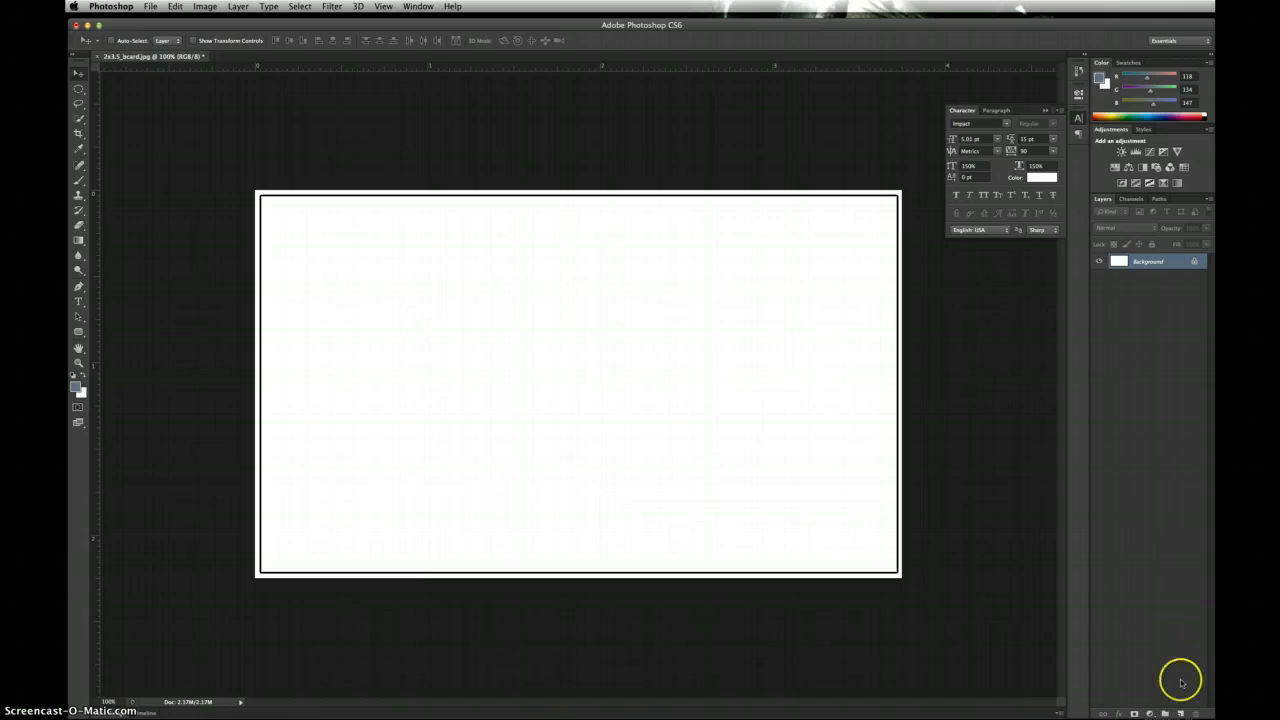
# Step: Add a new layer, hide the Background, and draw a rounded rectangle of about 1103 × 654 px just inside the canvas edges
pyautogui.click(1181, 712)
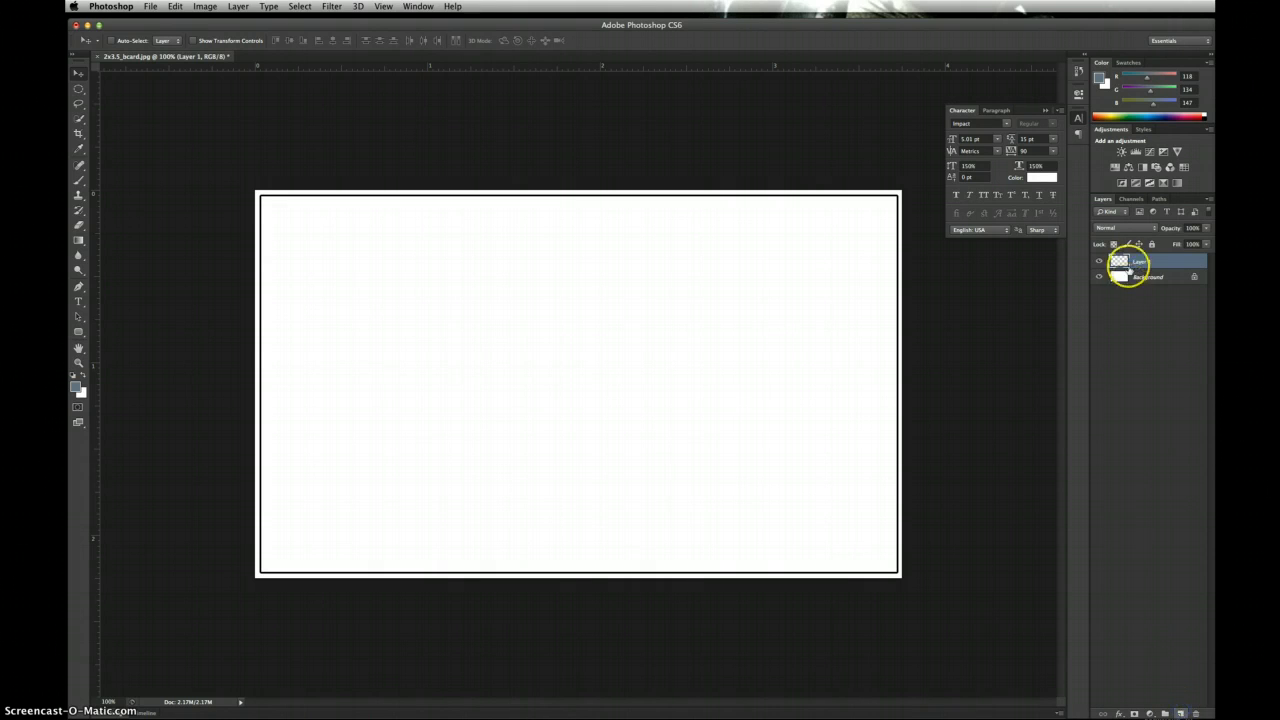
pyautogui.click(1101, 276)
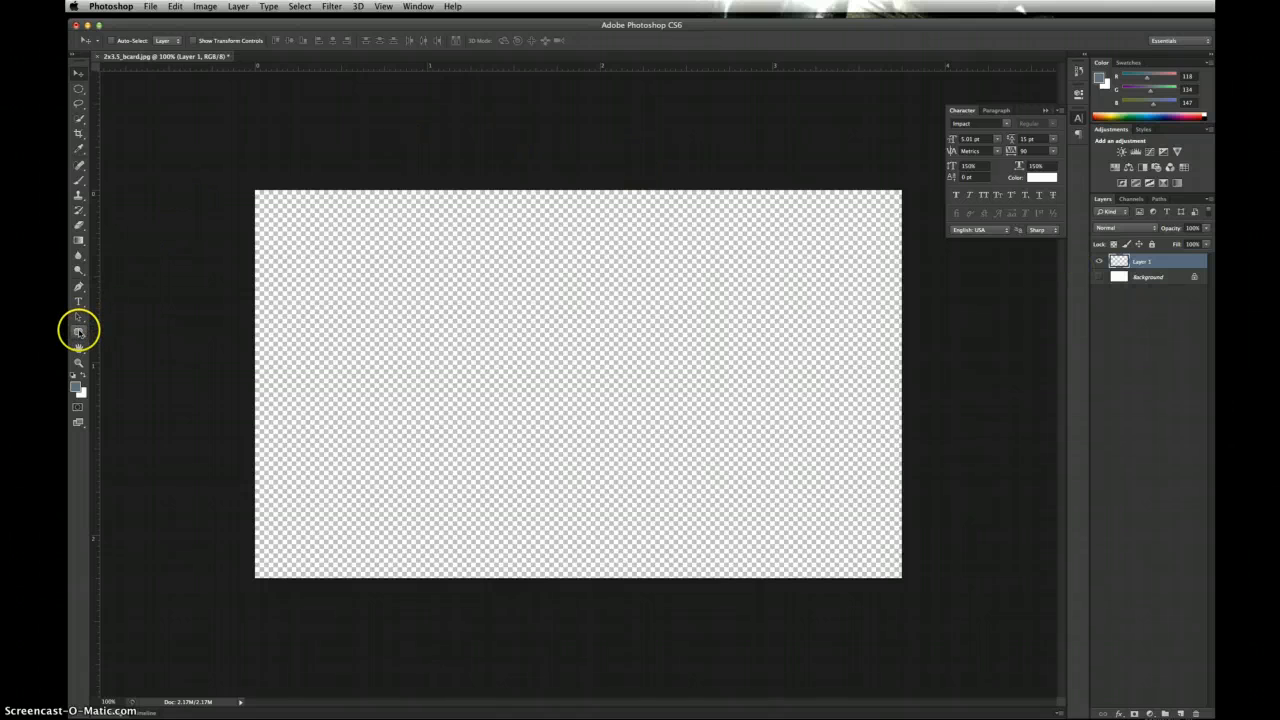
pyautogui.click(79, 332)
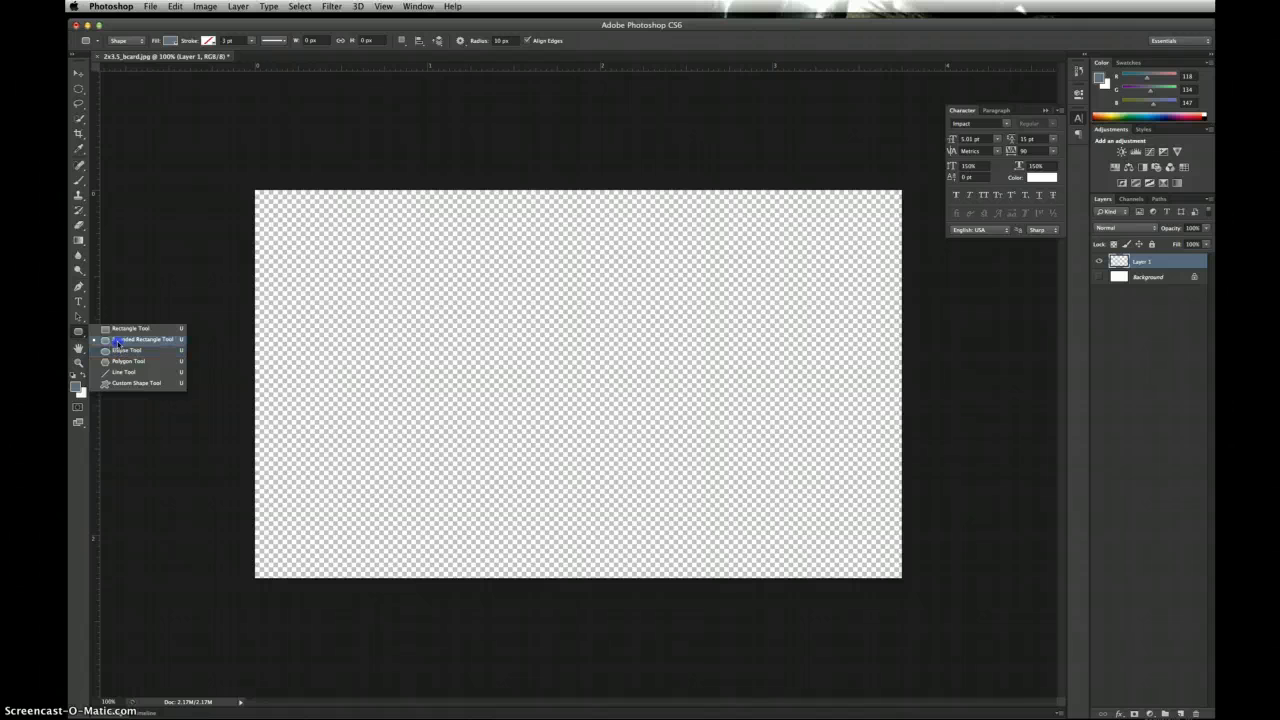
pyautogui.click(117, 340)
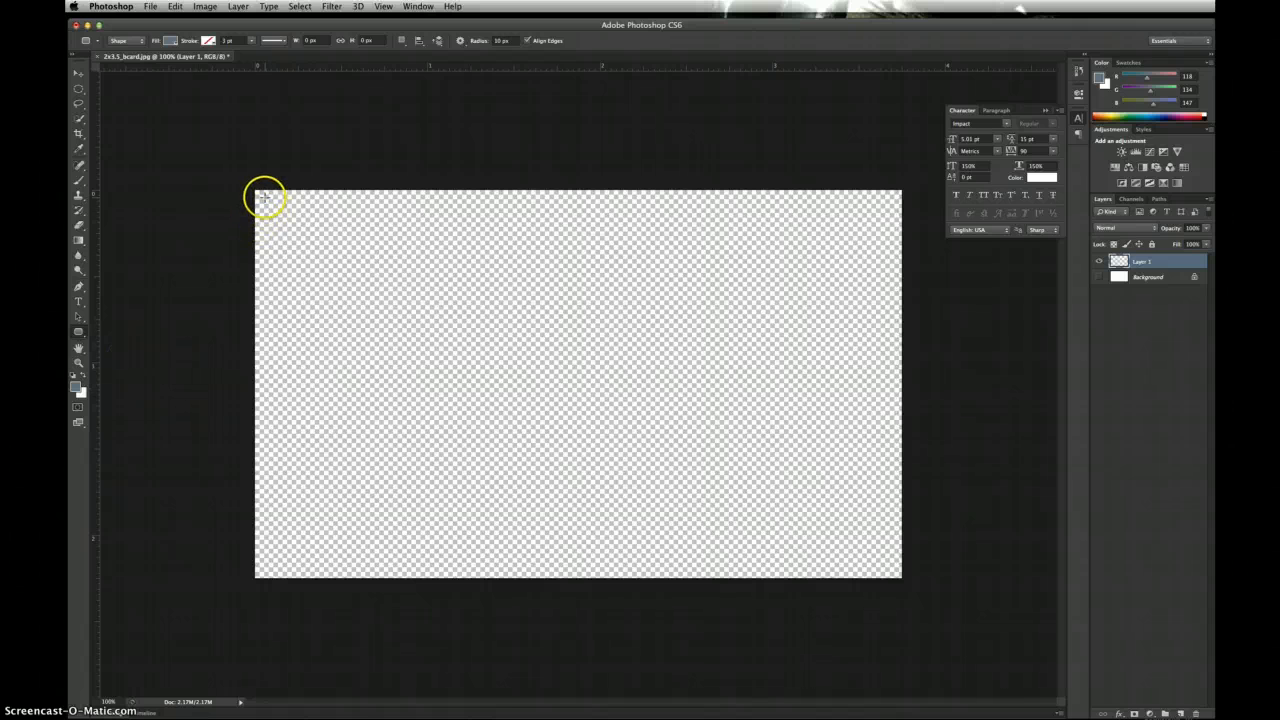
pyautogui.moveTo(258, 194); pyautogui.dragTo(894, 570)
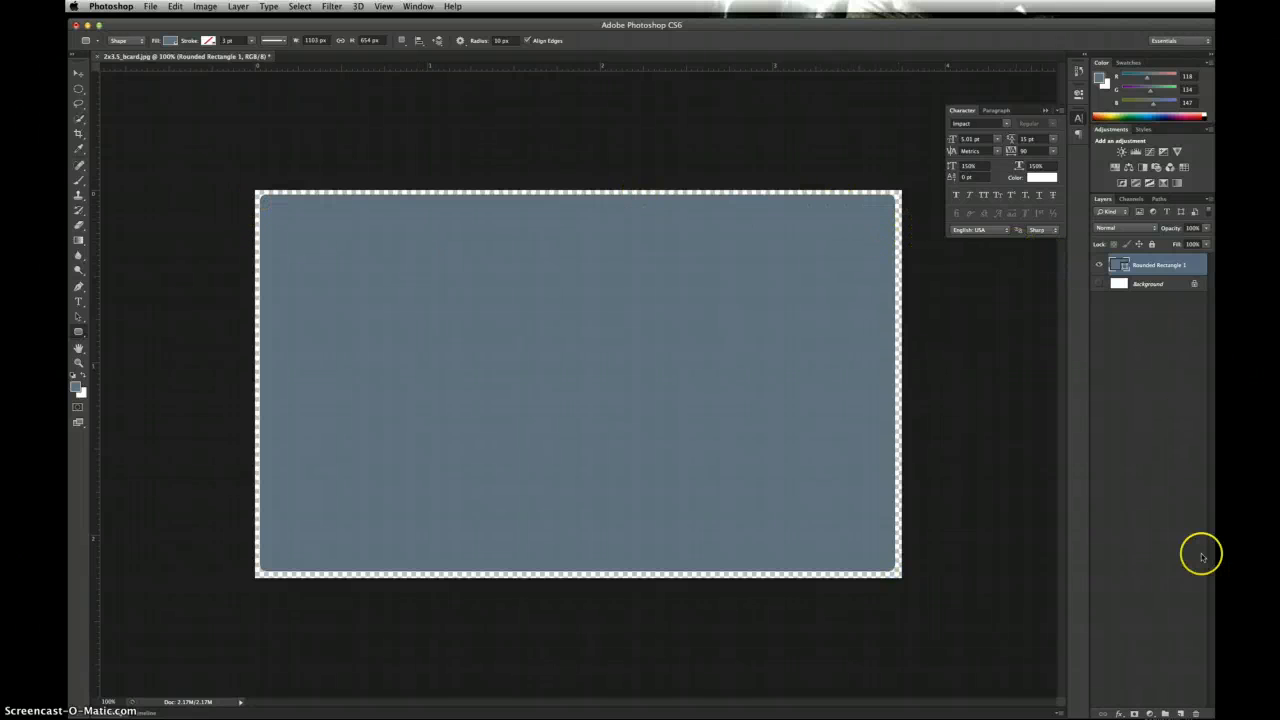
# Step: Add a new layer beneath the rounded rectangle and draw a plain rectangle of about 1166 × 722 px on it, covering the whole canvas
pyautogui.click(1181, 713)
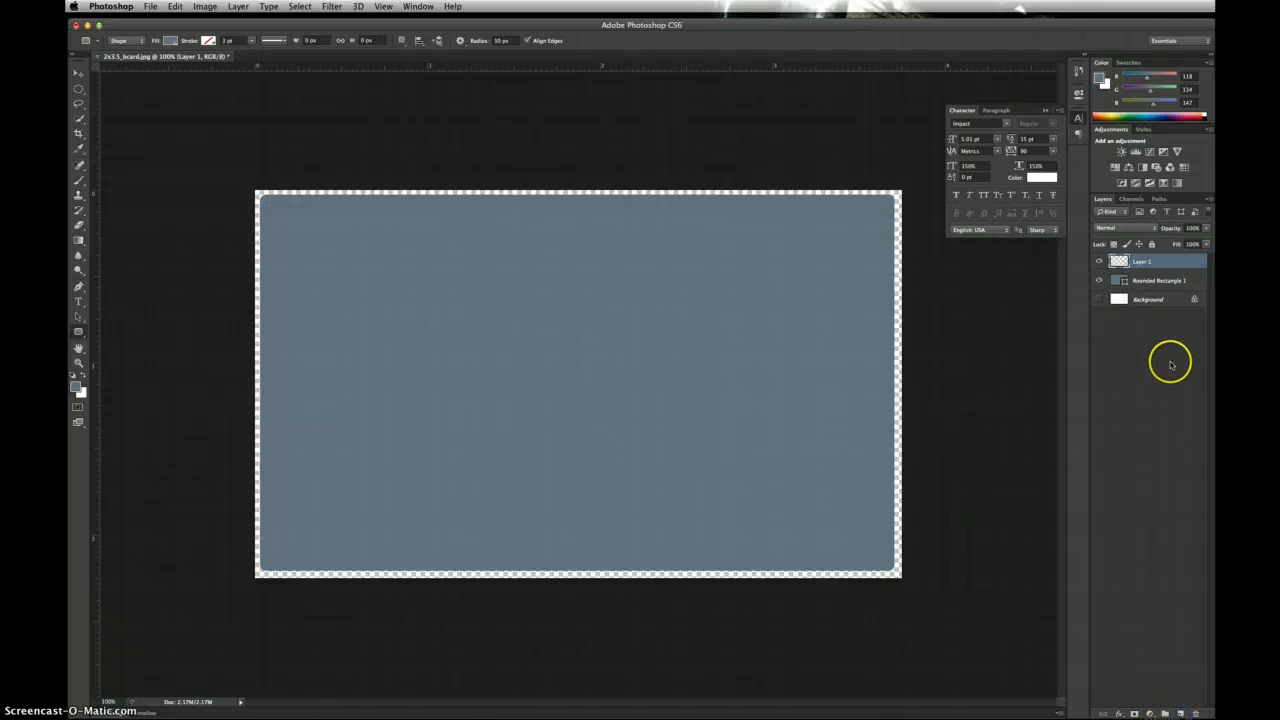
pyautogui.moveTo(1151, 261); pyautogui.dragTo(1141, 286)
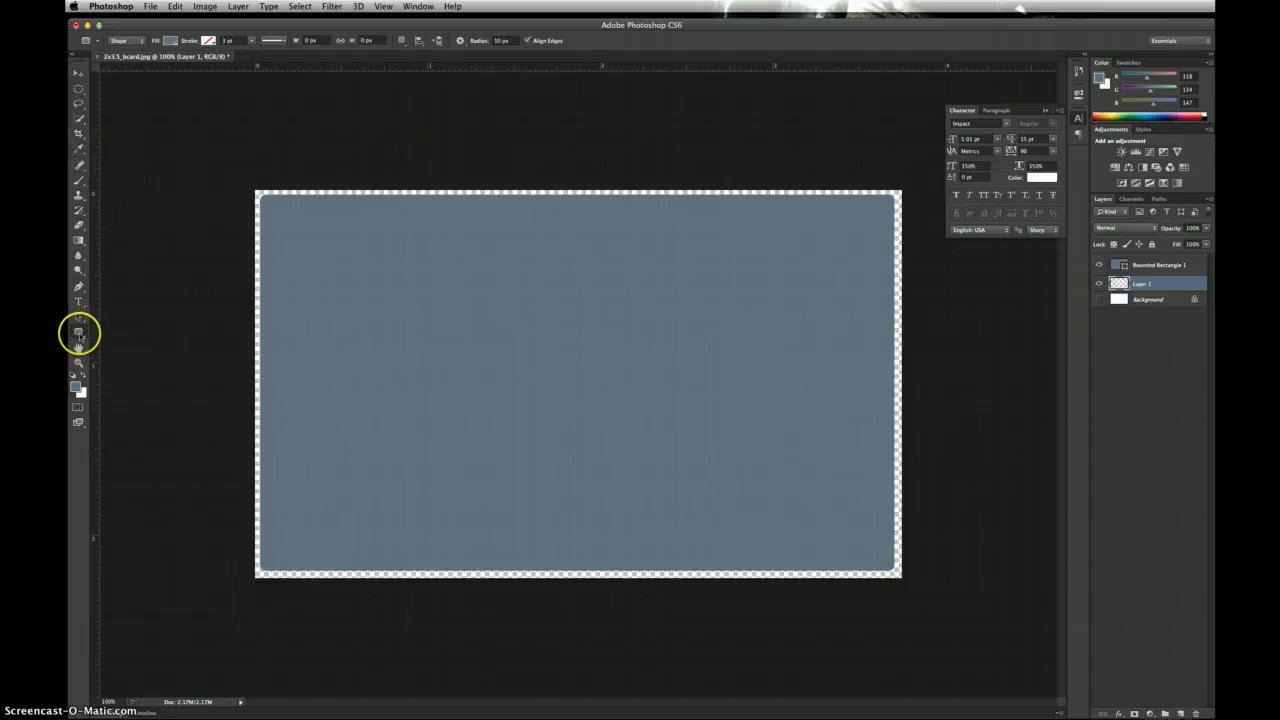
pyautogui.moveTo(79, 335); pyautogui.dragTo(101, 330)
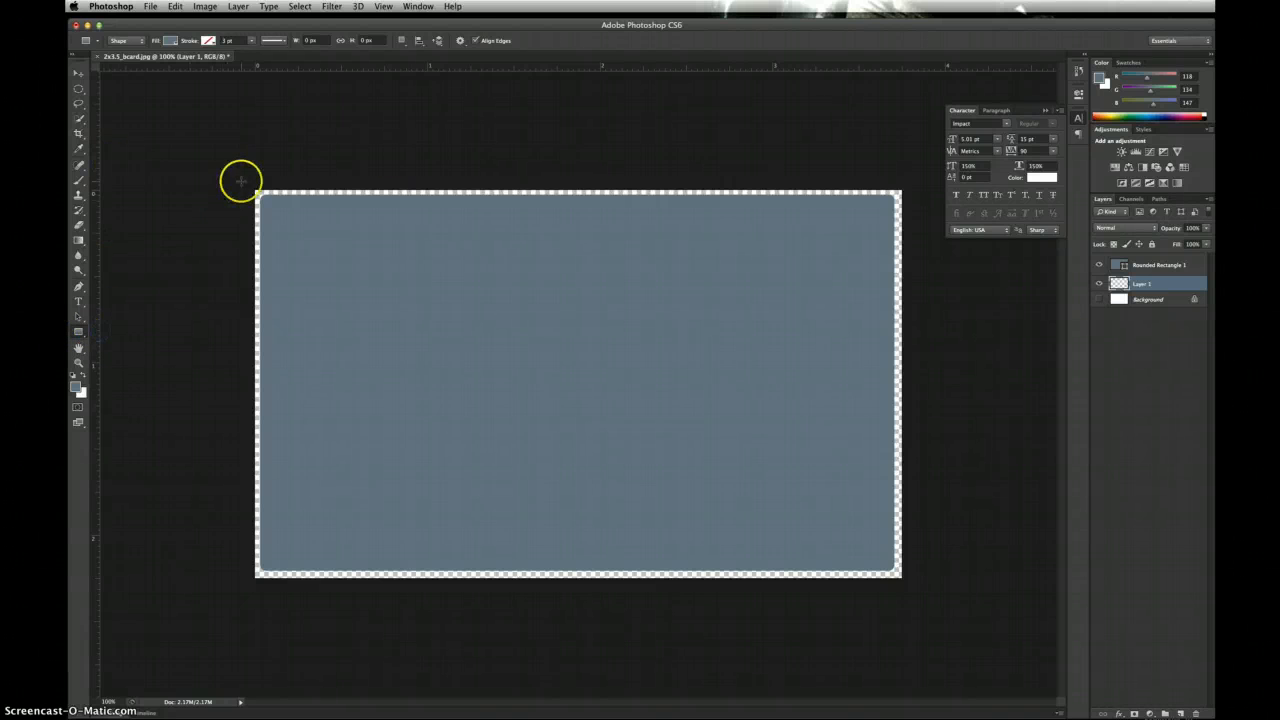
pyautogui.moveTo(242, 180); pyautogui.dragTo(912, 594)
# Step: Change the fill colour of the canvas-covering rectangle to white
pyautogui.doubleClick(1119, 287)
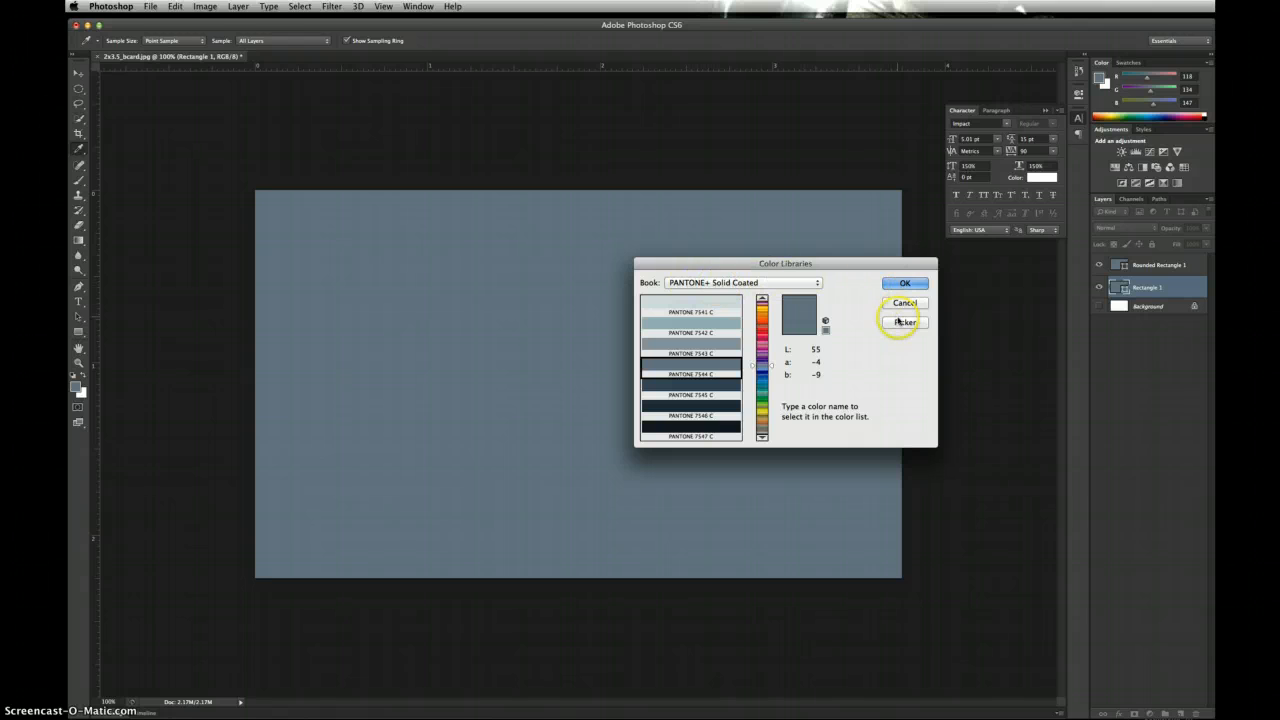
pyautogui.click(903, 322)
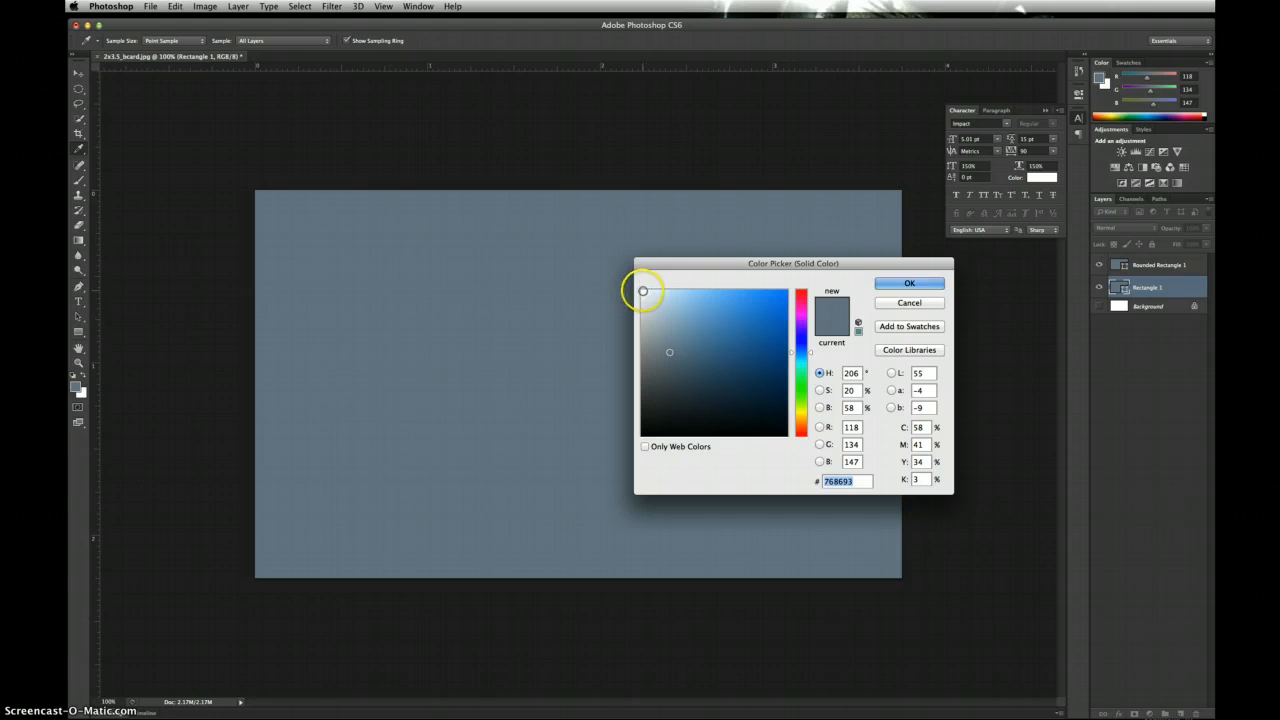
pyautogui.click(642, 291)
pyautogui.click(909, 284)
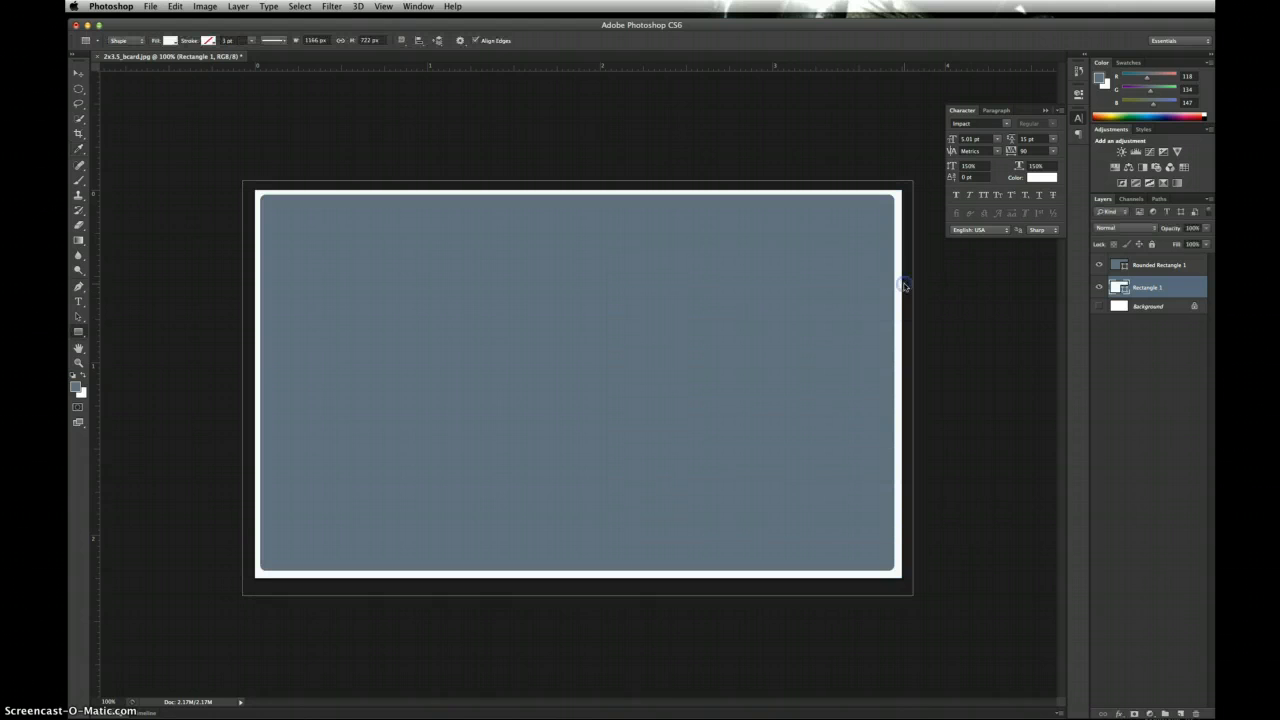
# Step: Float the Layers panel separately and give the rounded rectangle a drop shadow at a 118° angle and 11 px distance
pyautogui.click(1154, 265)
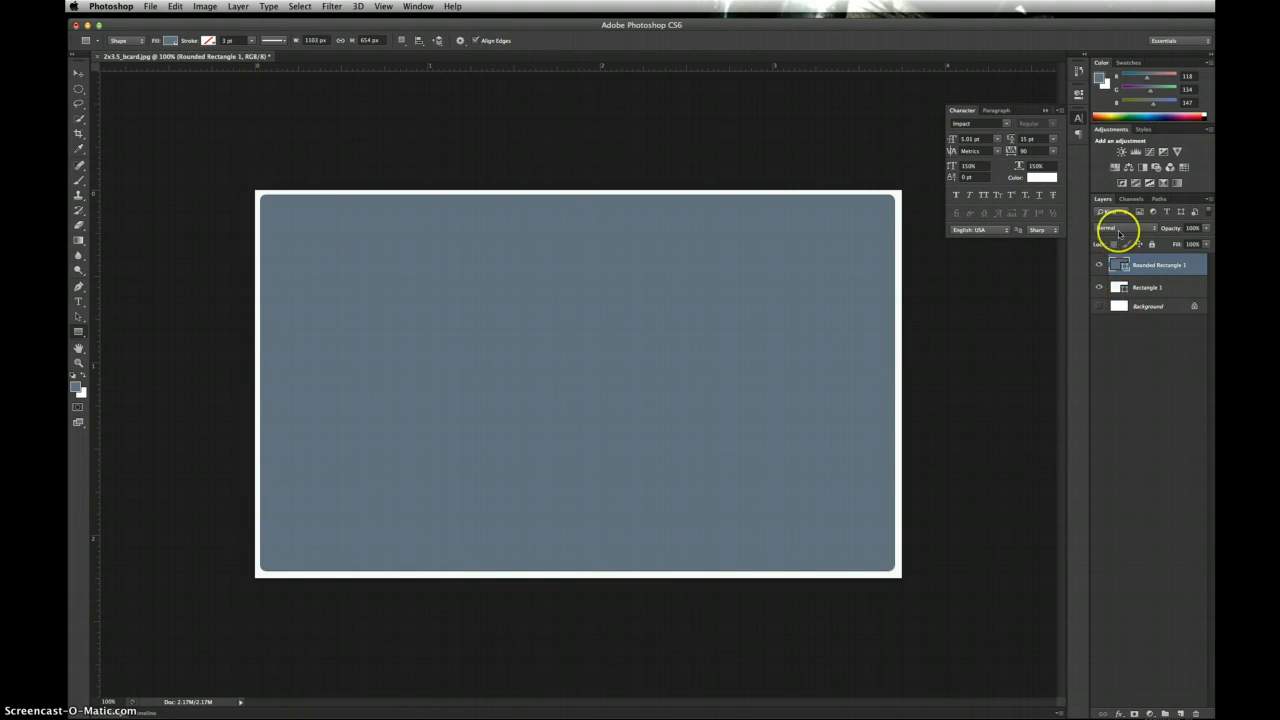
pyautogui.moveTo(1102, 199); pyautogui.dragTo(945, 76)
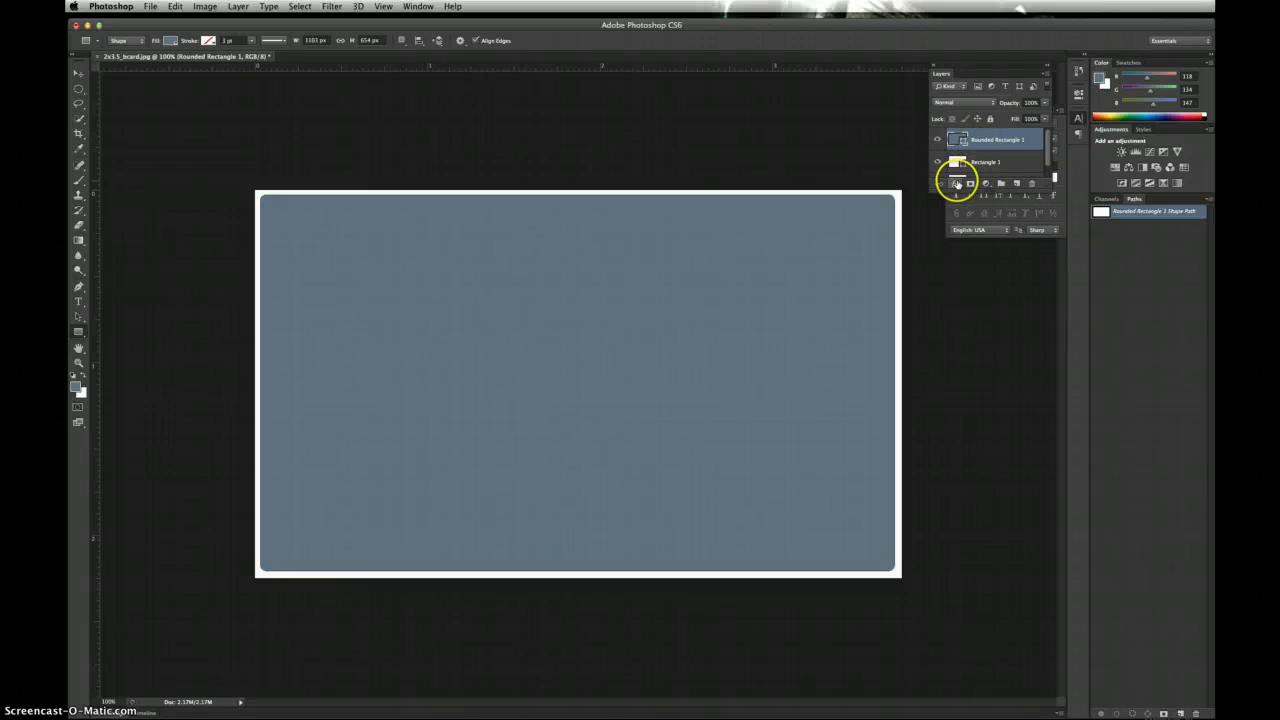
pyautogui.click(956, 183)
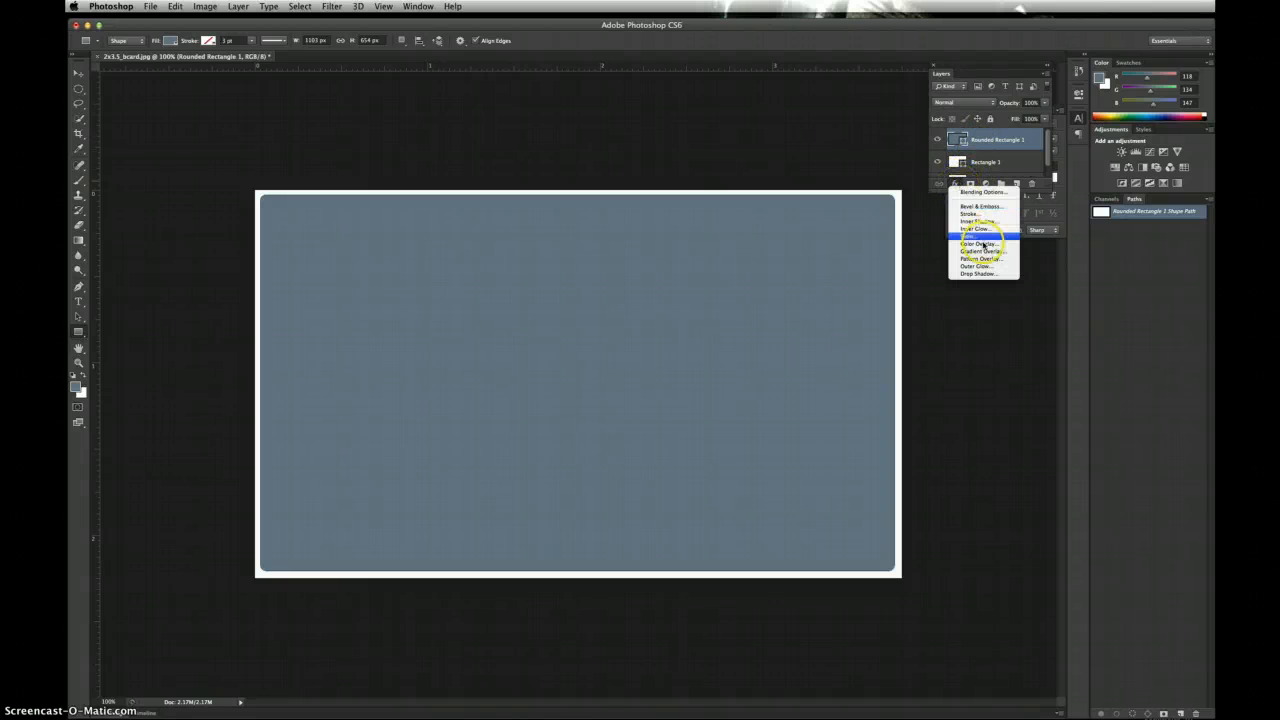
pyautogui.click(979, 274)
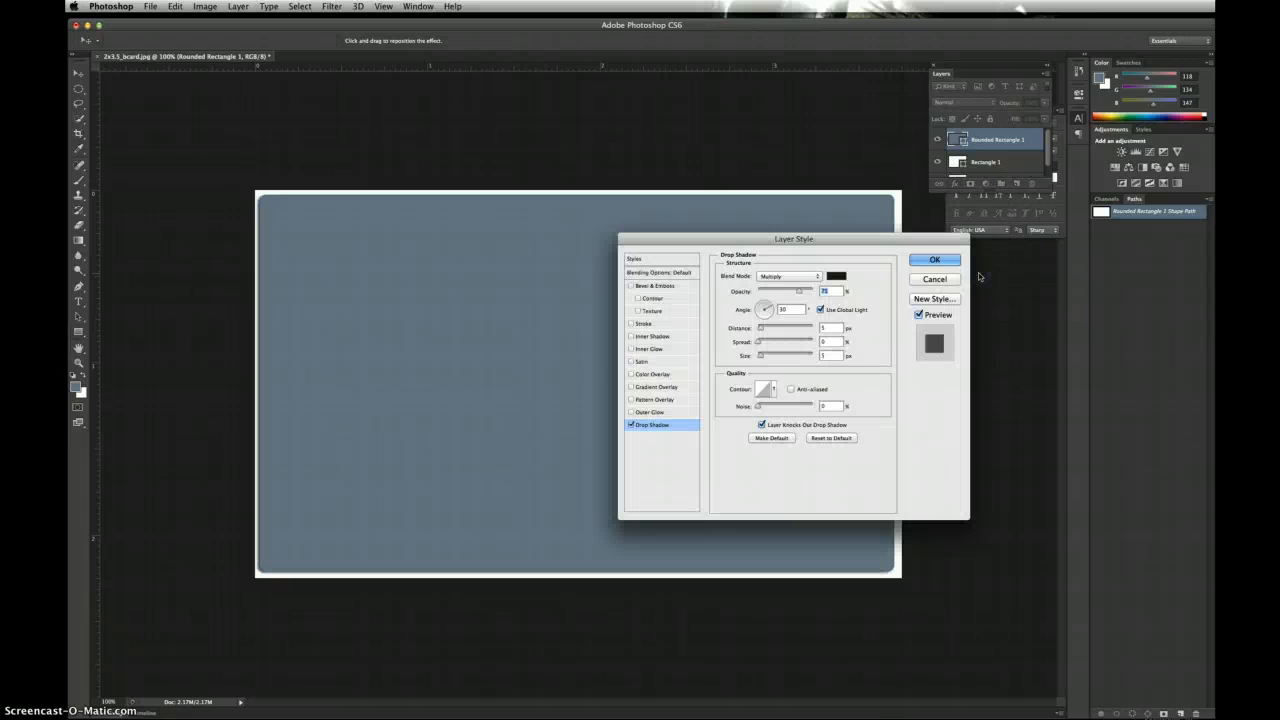
pyautogui.moveTo(938, 241); pyautogui.dragTo(745, 118)
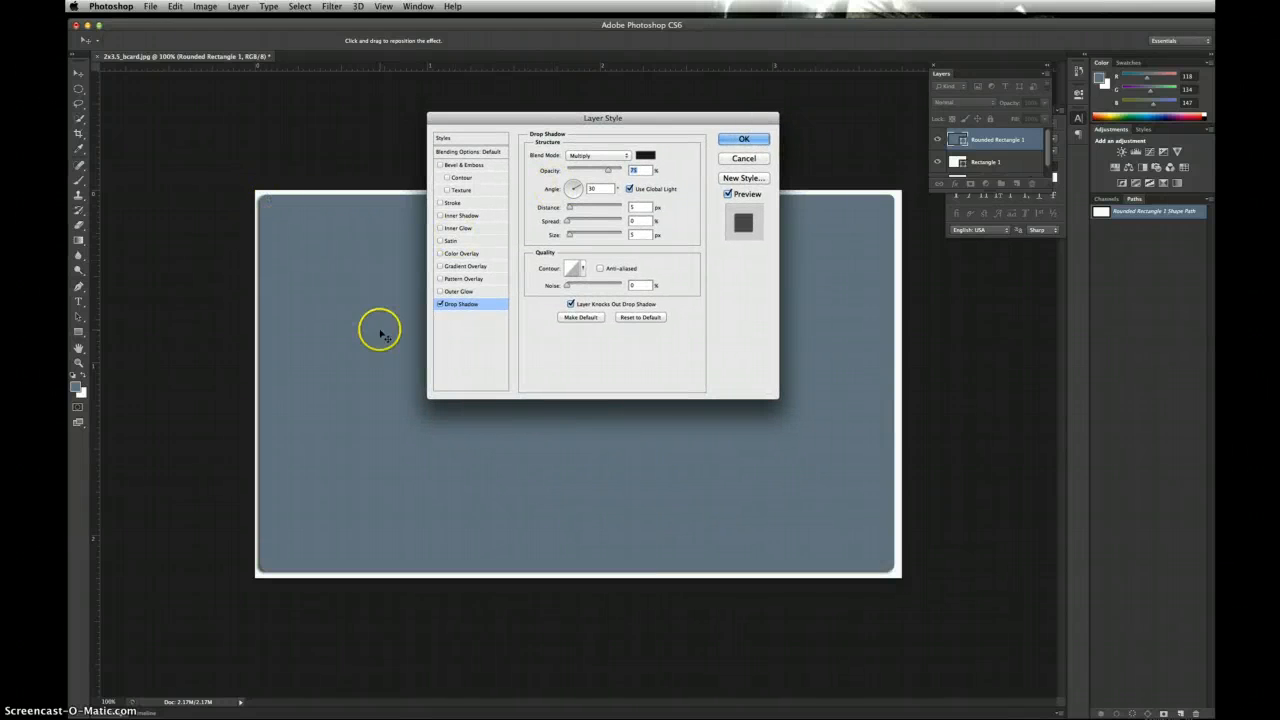
pyautogui.moveTo(692, 439)
pyautogui.mouseDown()
pyautogui.moveTo(705, 442)
pyautogui.moveTo(683, 450)
pyautogui.moveTo(700, 446)
pyautogui.mouseUp()
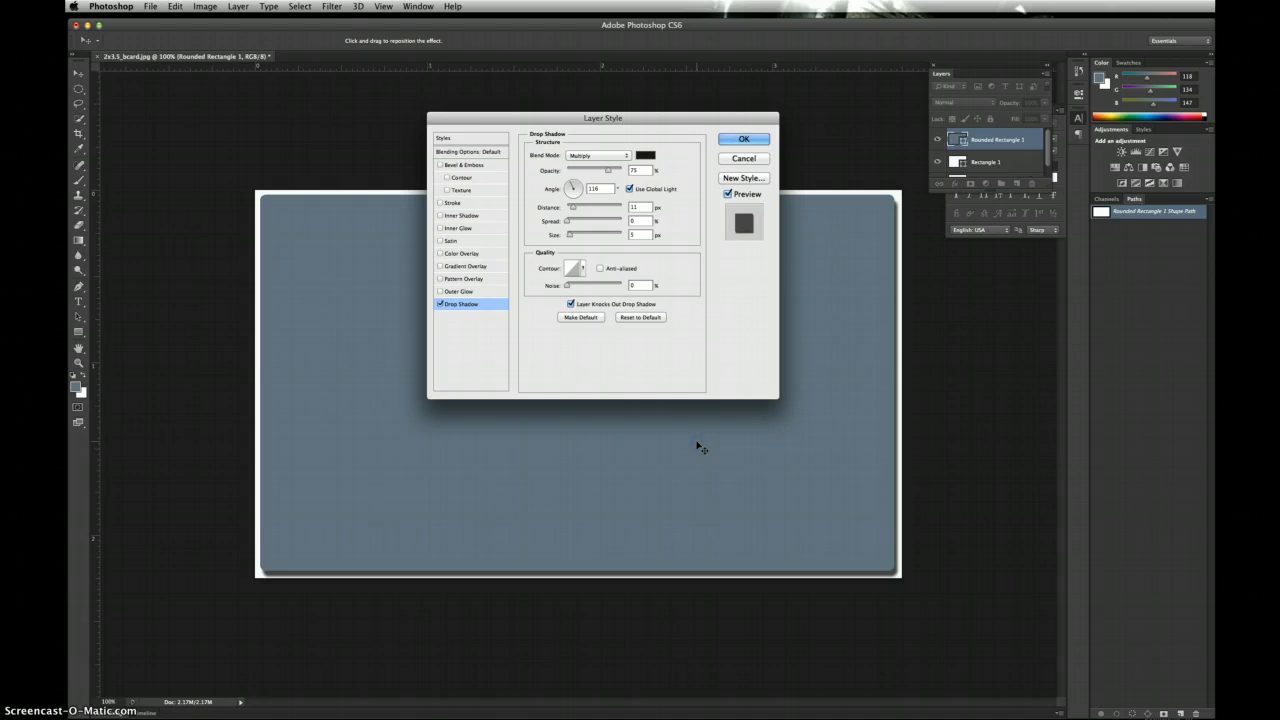
# Step: Enable the Inner Shadow and Bevel & Emboss effects on the rounded rectangle
pyautogui.moveTo(649, 119); pyautogui.dragTo(1009, 214)
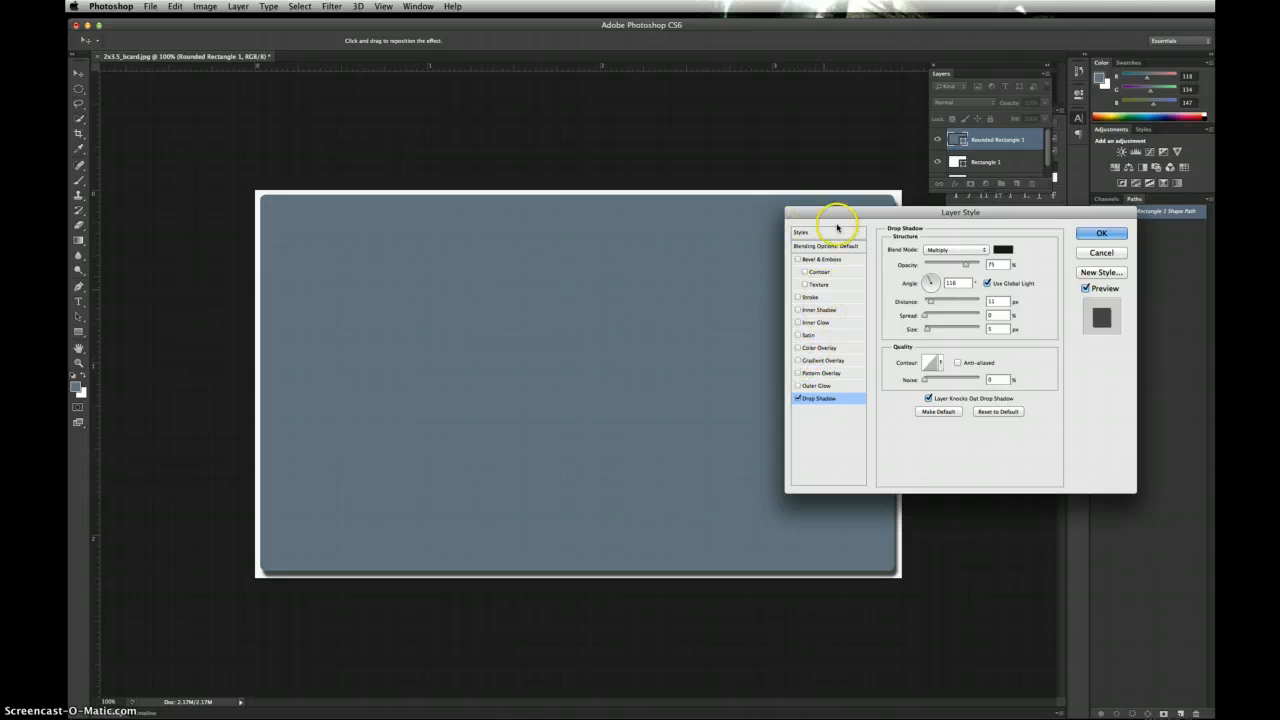
pyautogui.click(799, 310)
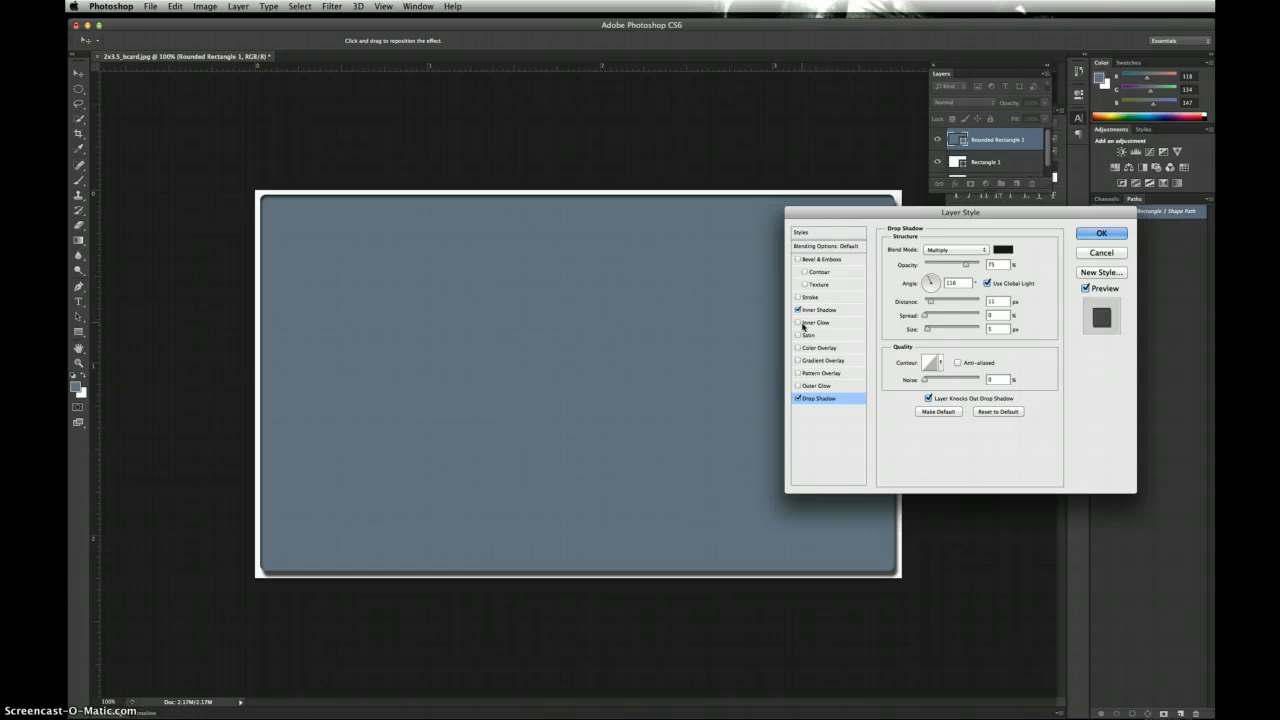
pyautogui.click(799, 259)
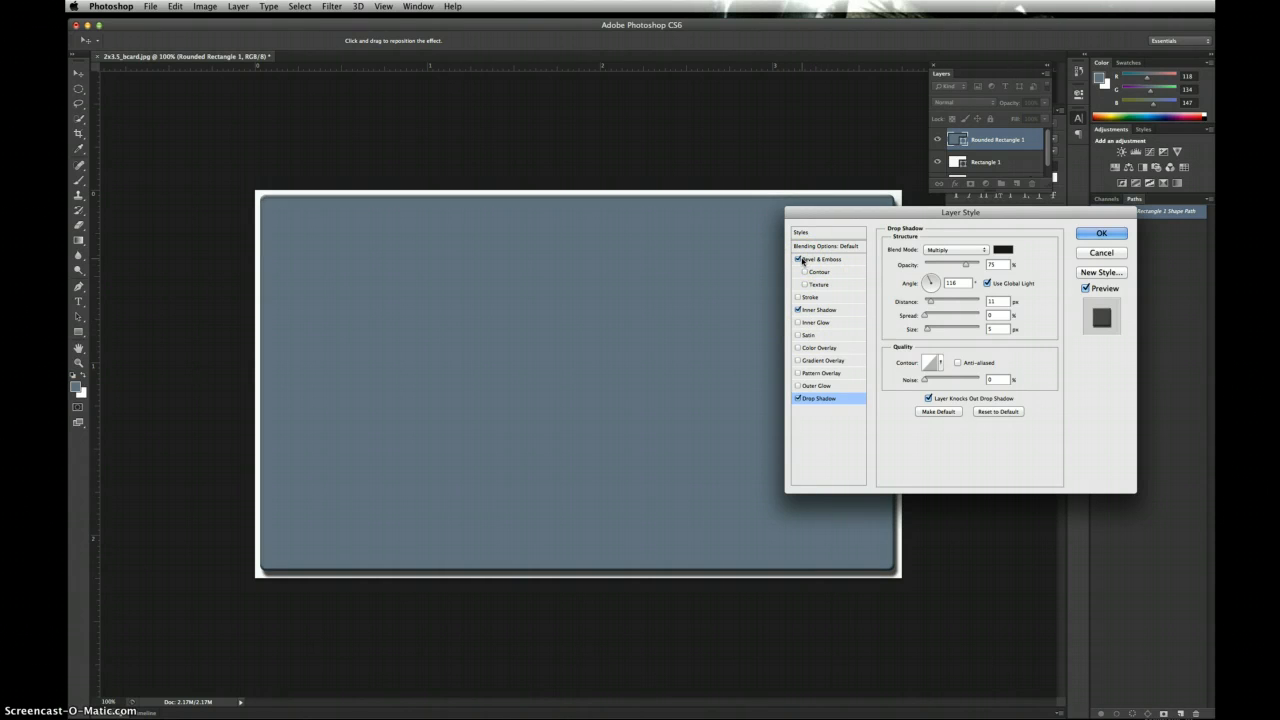
# Step: Try a gradient overlay and a pattern overlay on the rounded rectangle, turn both off again, and apply the layer style
pyautogui.click(811, 362)
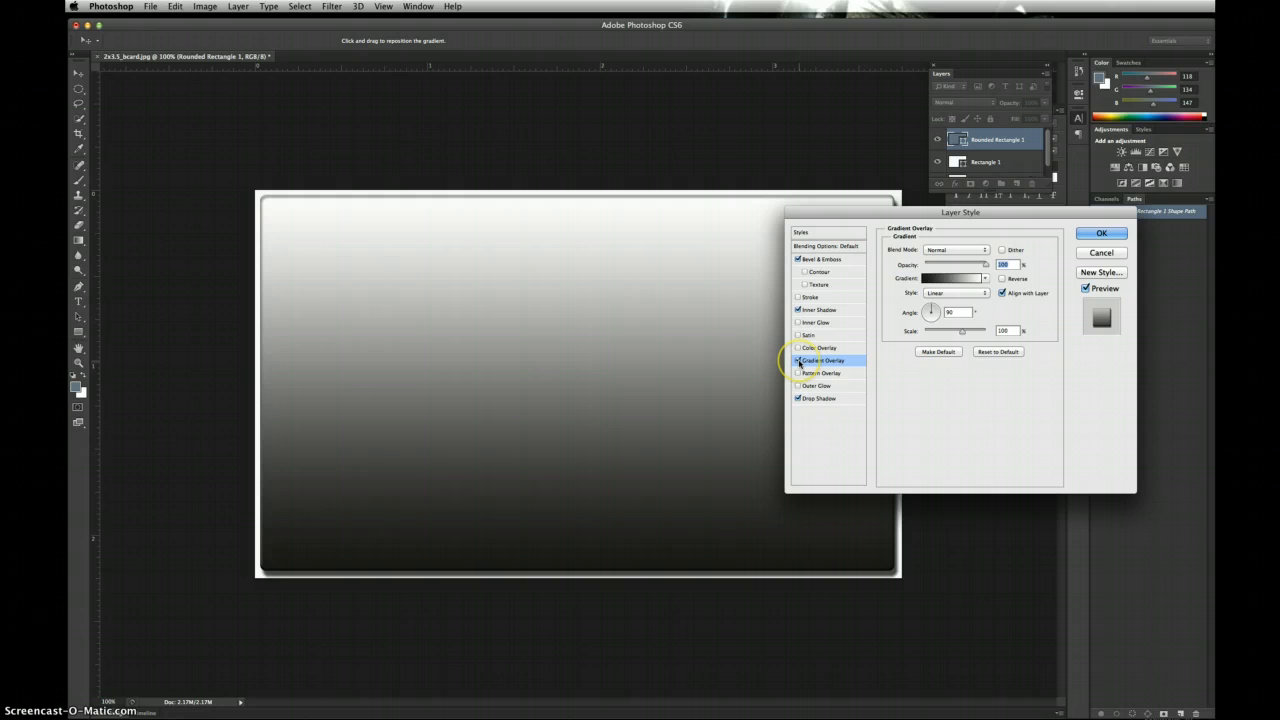
pyautogui.click(798, 361)
pyautogui.click(798, 373)
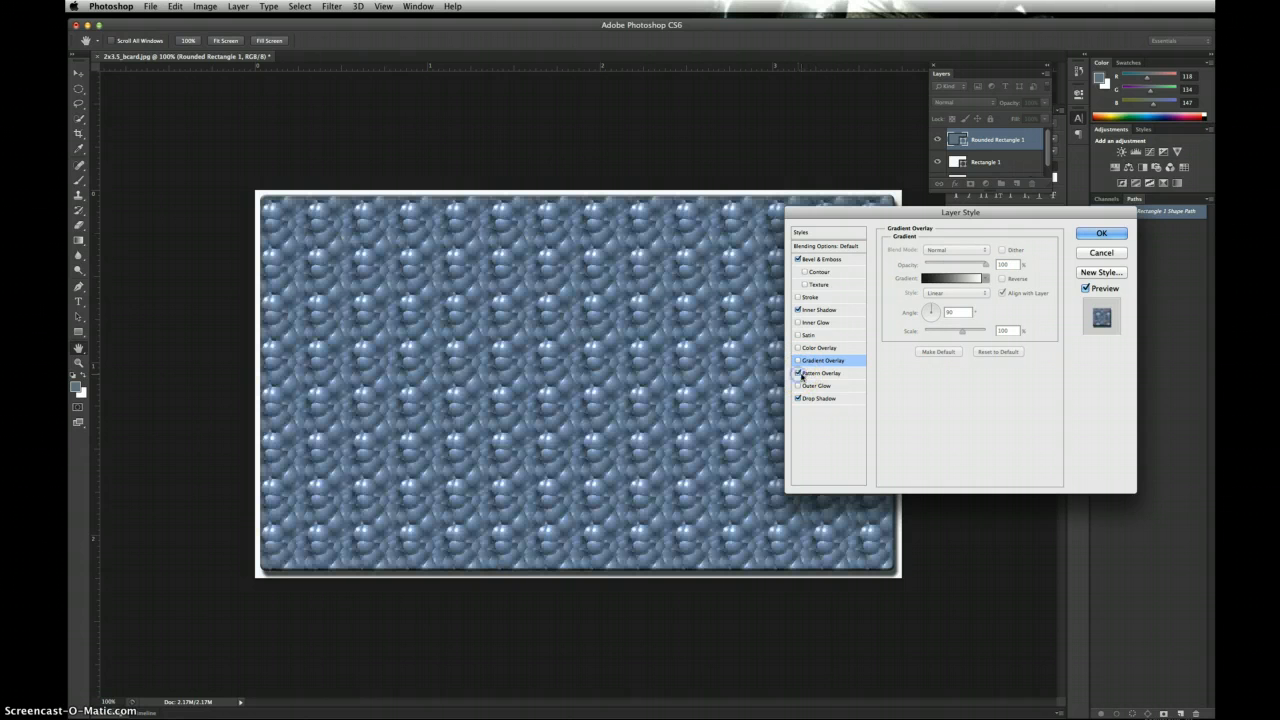
pyautogui.click(811, 373)
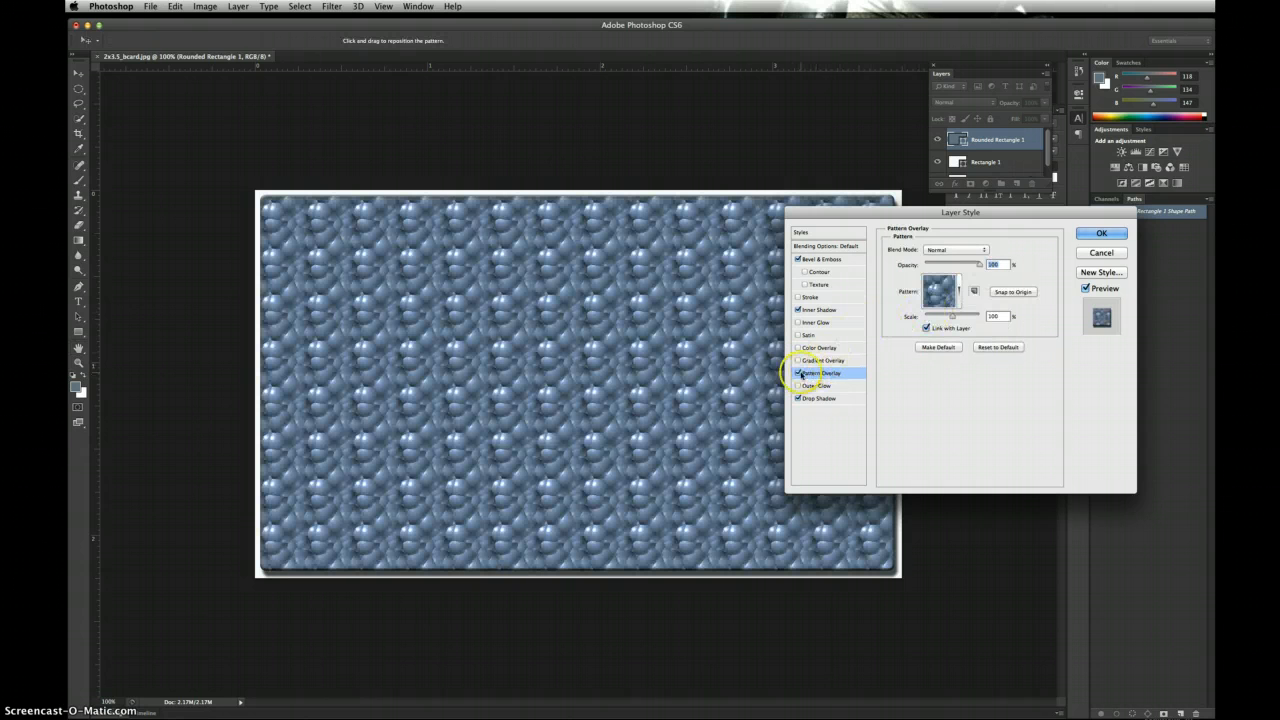
pyautogui.click(797, 373)
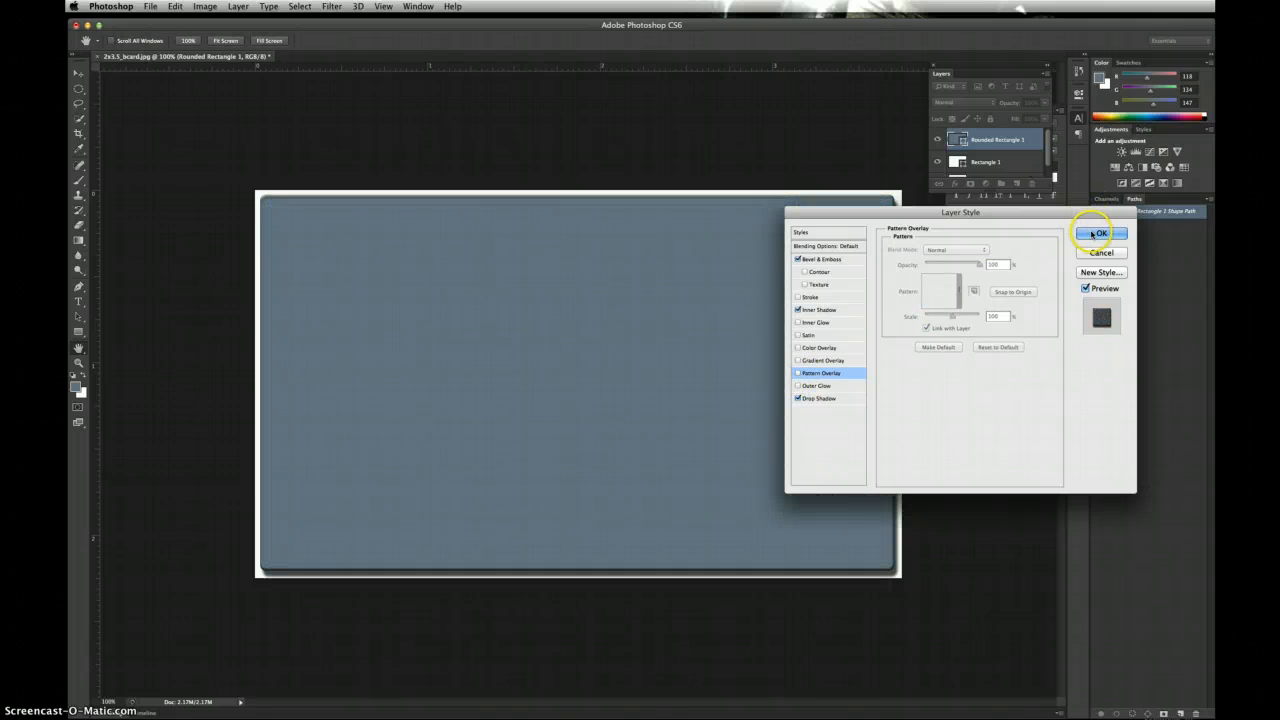
pyautogui.click(1098, 234)
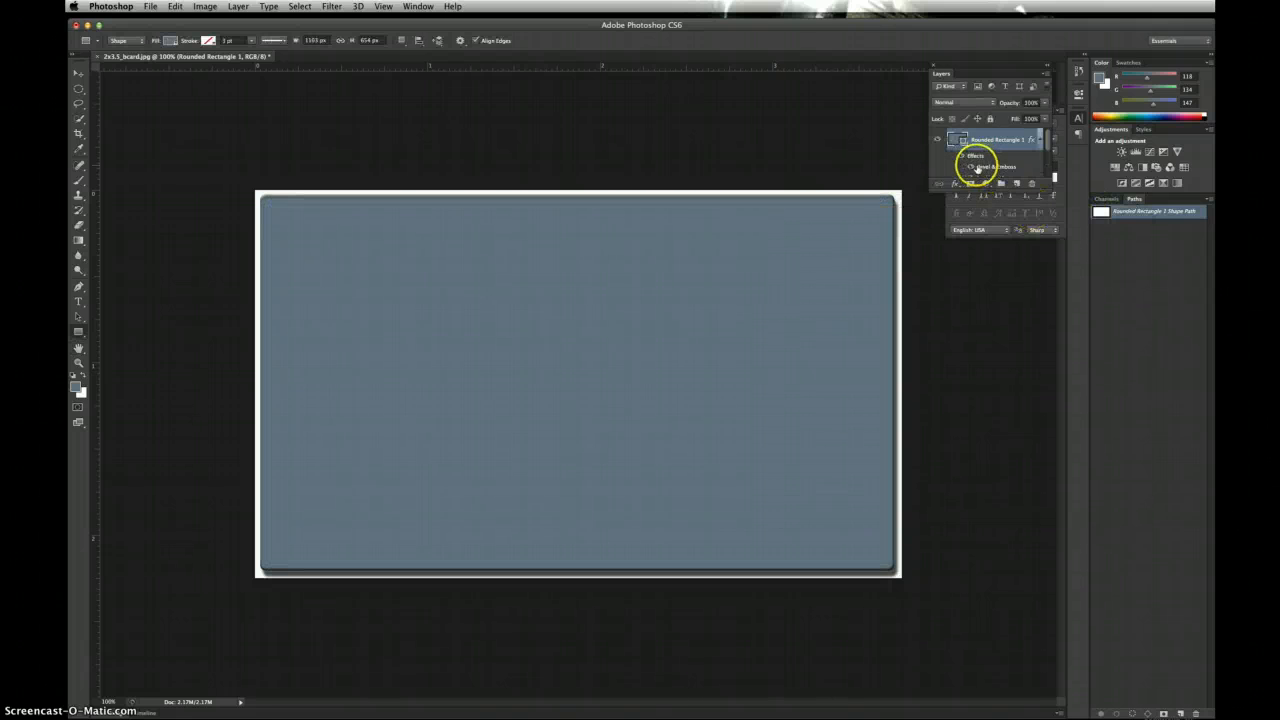
# Step: Lengthen the floating Layers panel and hide the rounded rectangle's Bevel & Emboss and Inner Shadow effects
pyautogui.moveTo(1052, 182); pyautogui.dragTo(1052, 305)
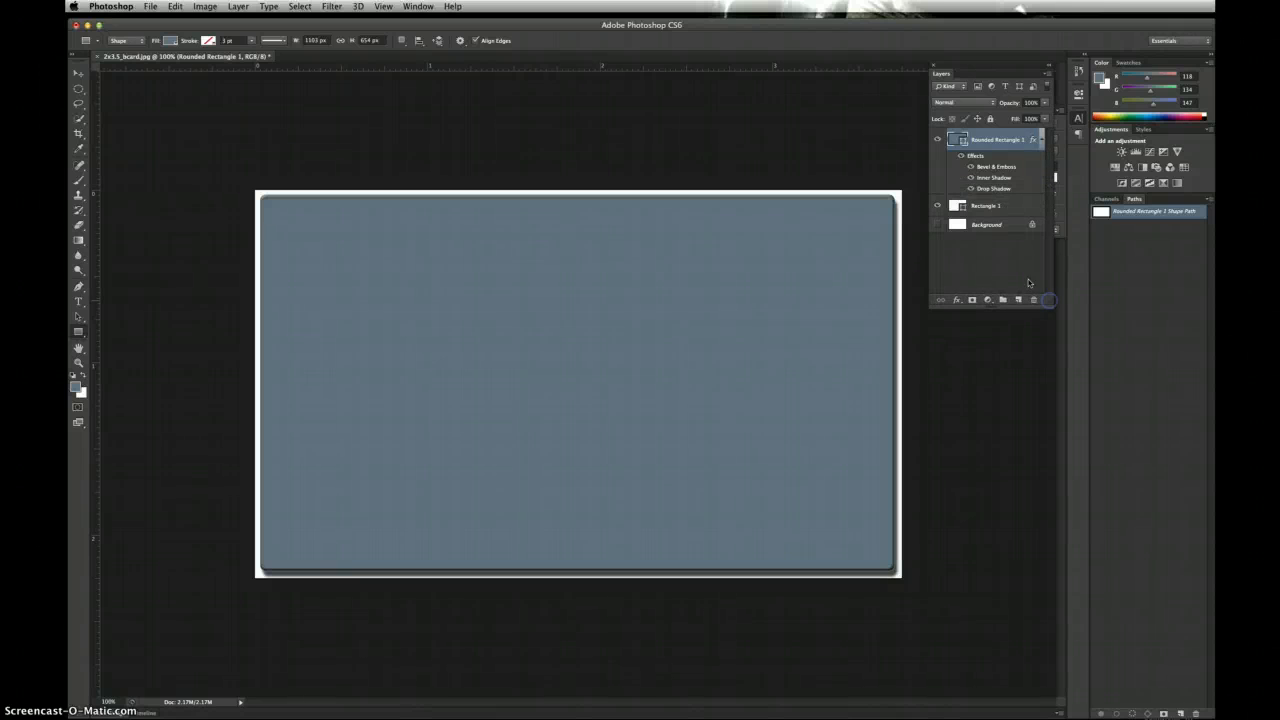
pyautogui.click(969, 167)
pyautogui.click(971, 178)
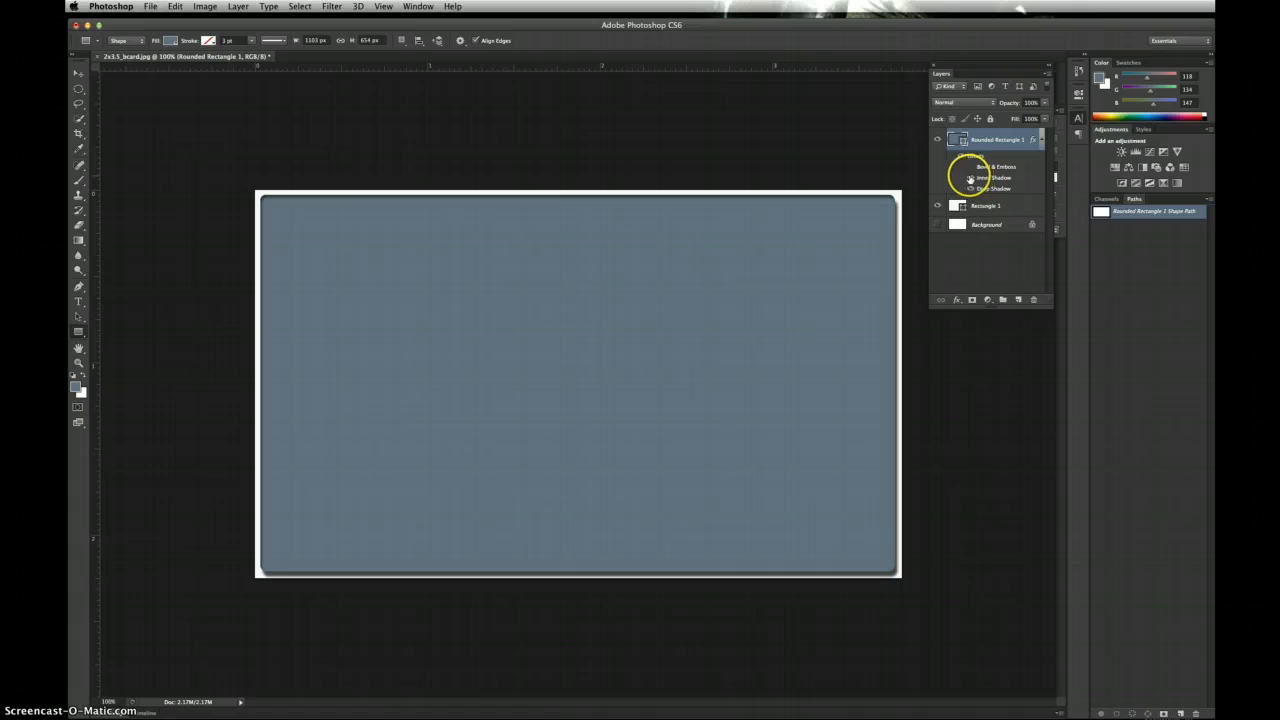
# Step: Cut five rectangular windows of different sizes out of the rounded rectangle using the Subtract Front Shape mode
pyautogui.click(981, 226)
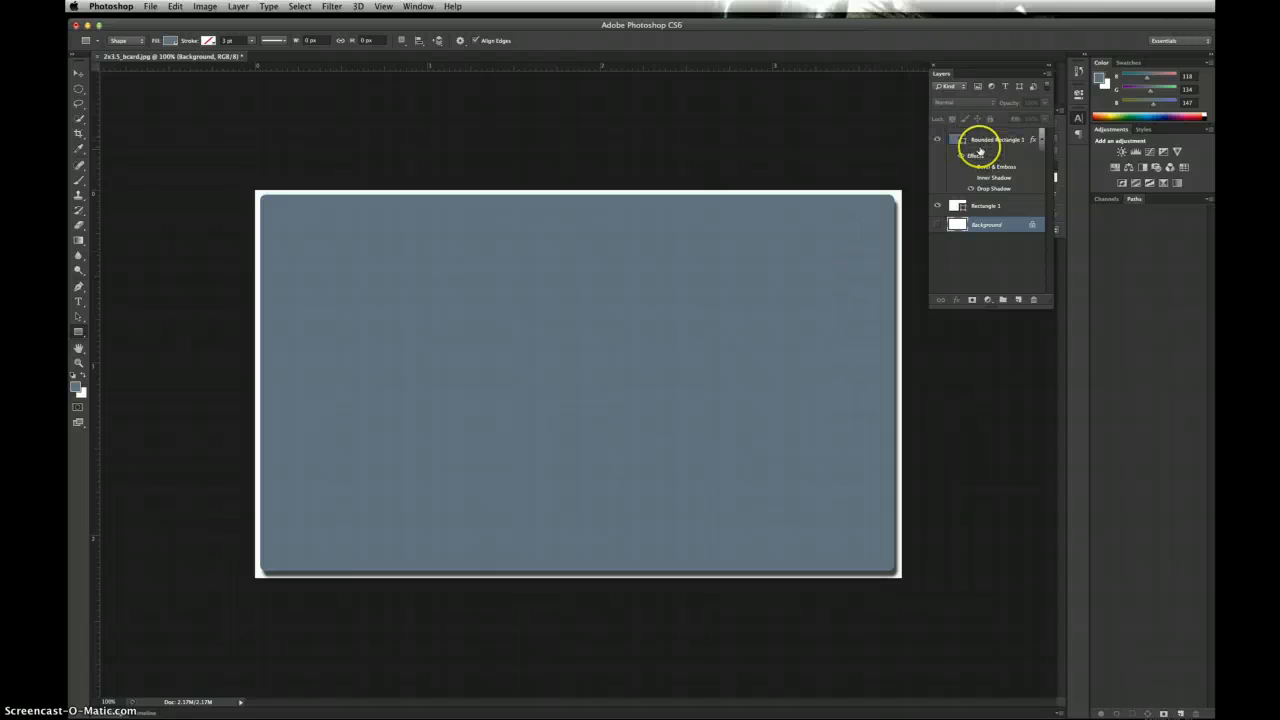
pyautogui.click(955, 140)
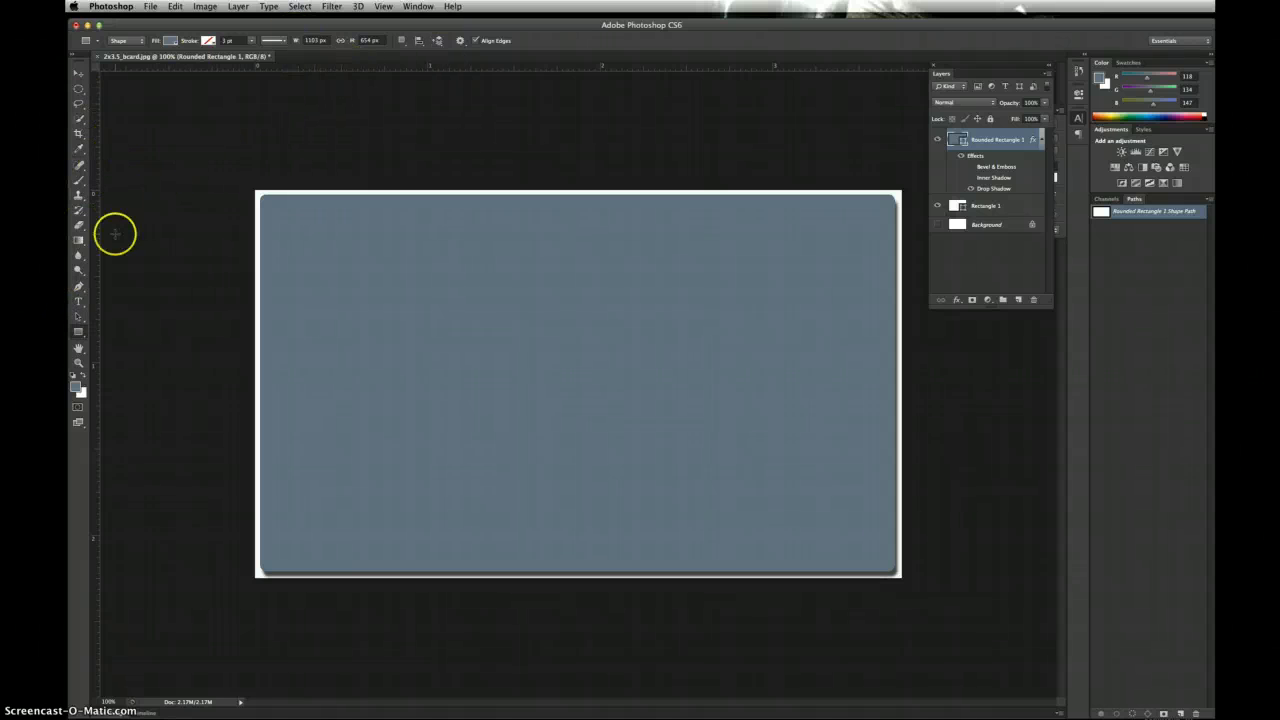
pyautogui.click(403, 41)
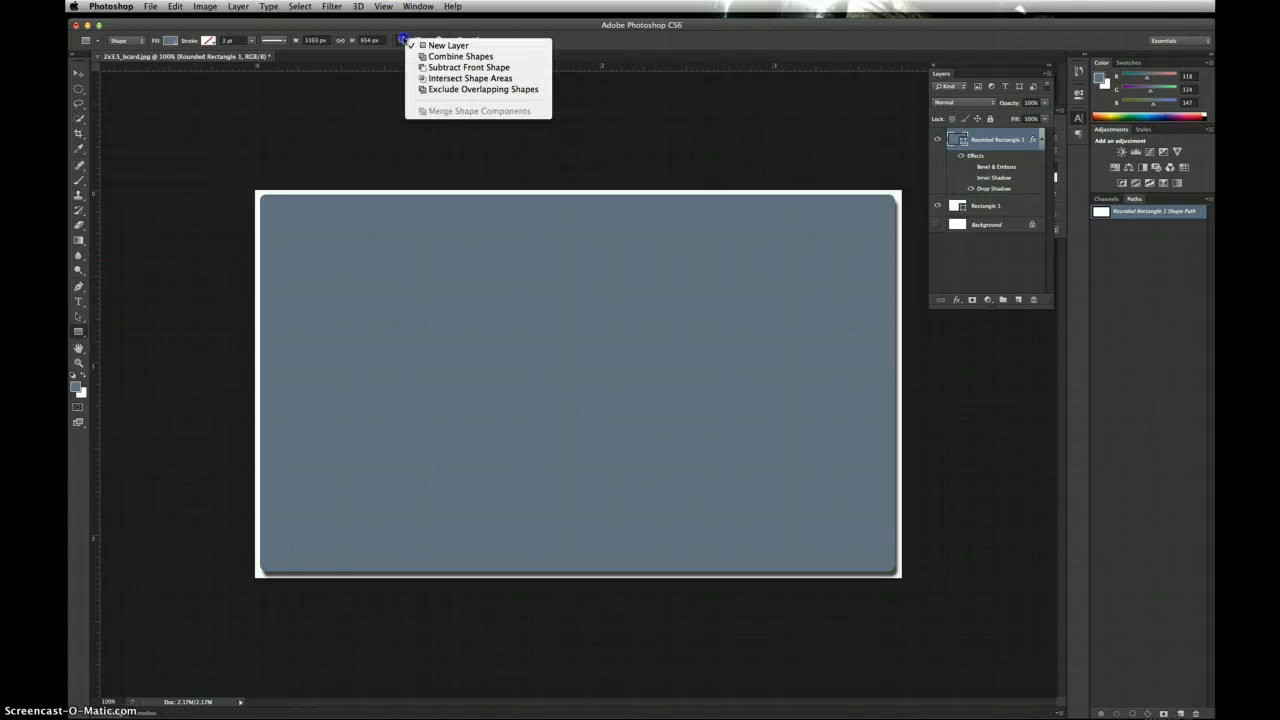
pyautogui.click(403, 40)
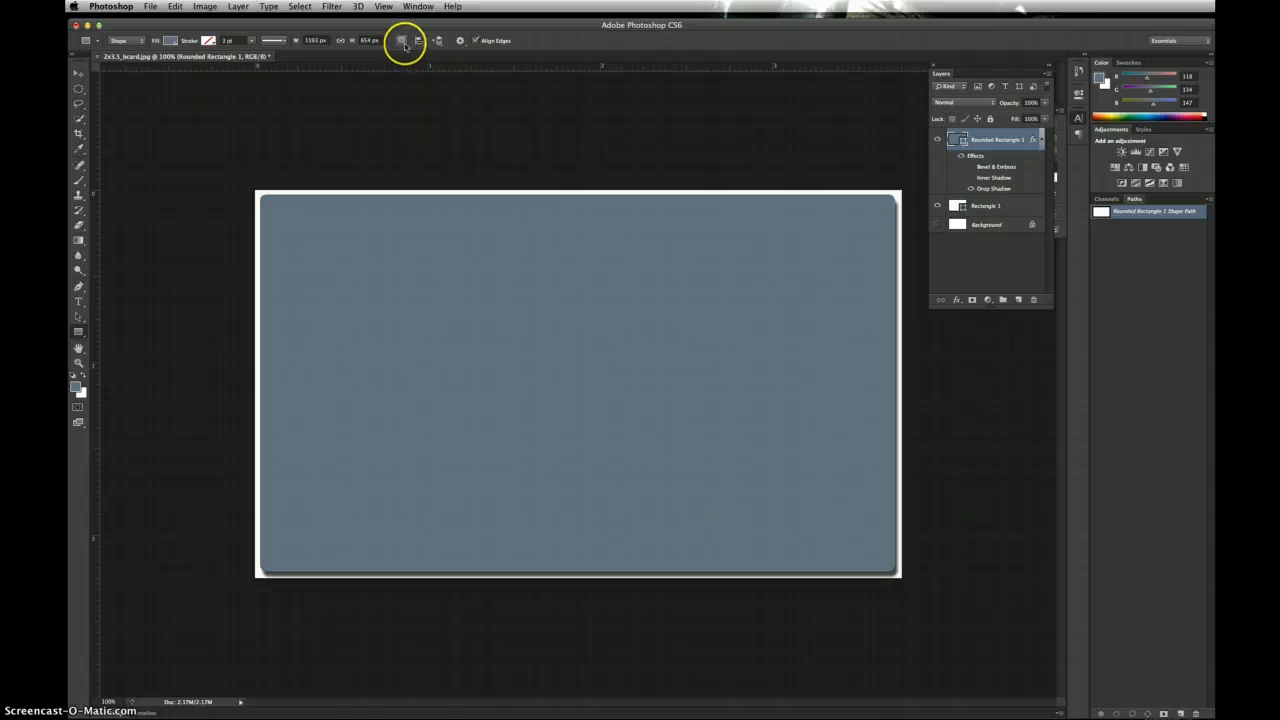
pyautogui.click(403, 42)
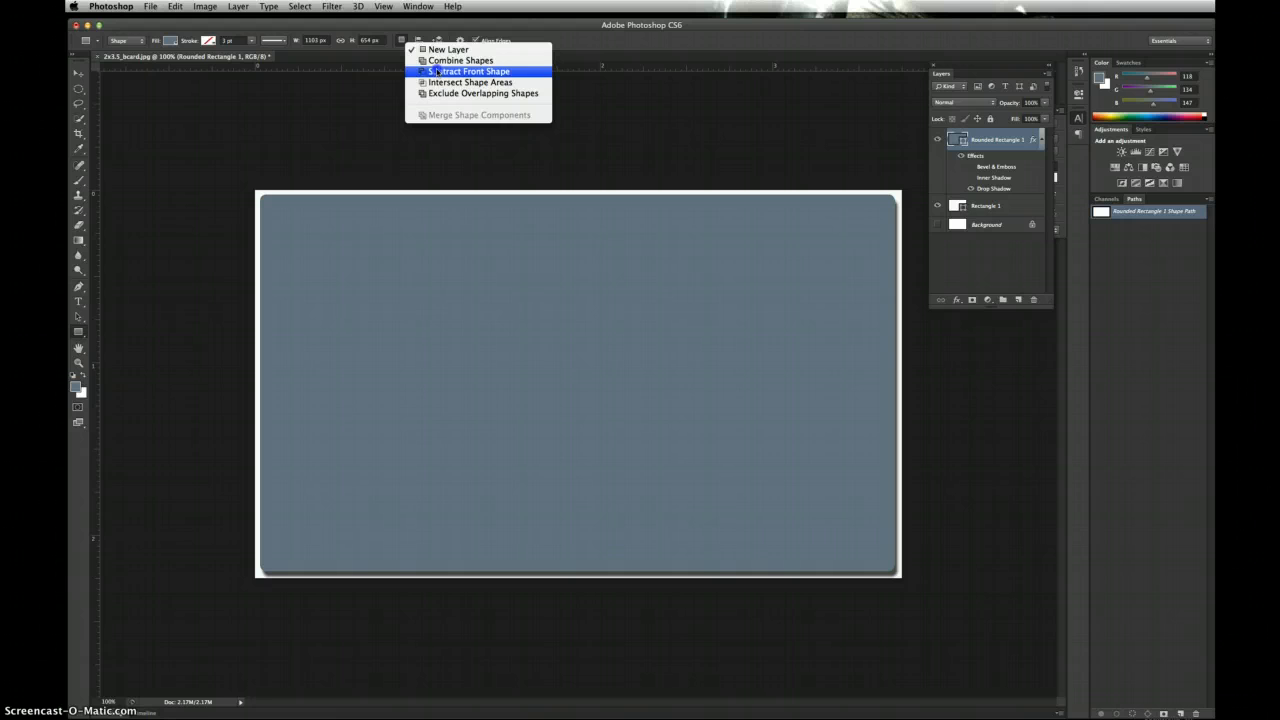
pyautogui.click(437, 72)
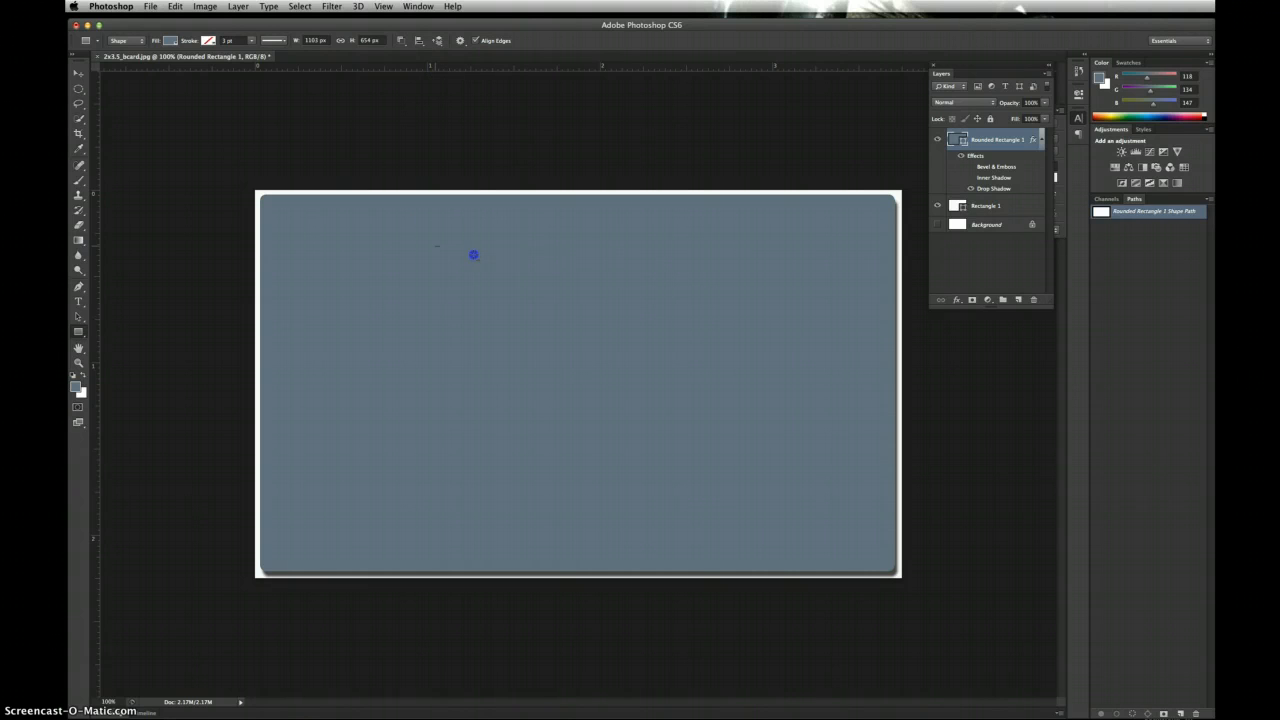
pyautogui.moveTo(474, 255); pyautogui.dragTo(754, 460)
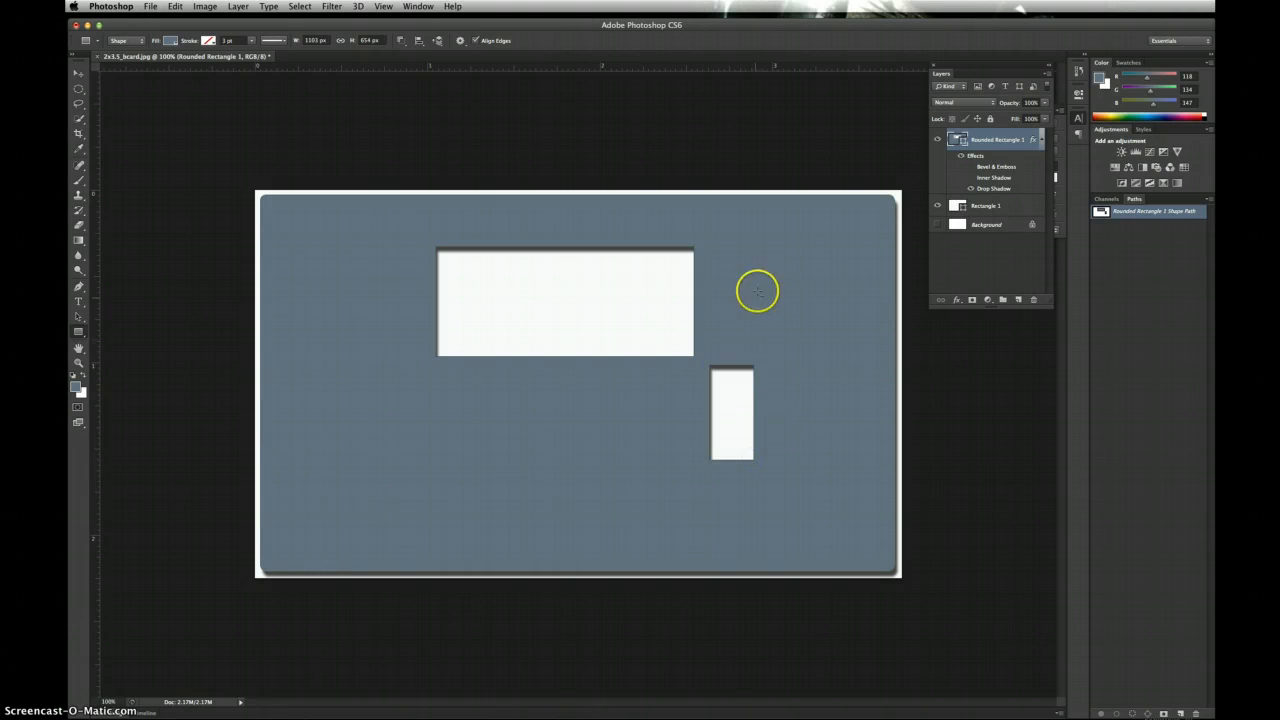
pyautogui.moveTo(767, 247); pyautogui.dragTo(821, 361)
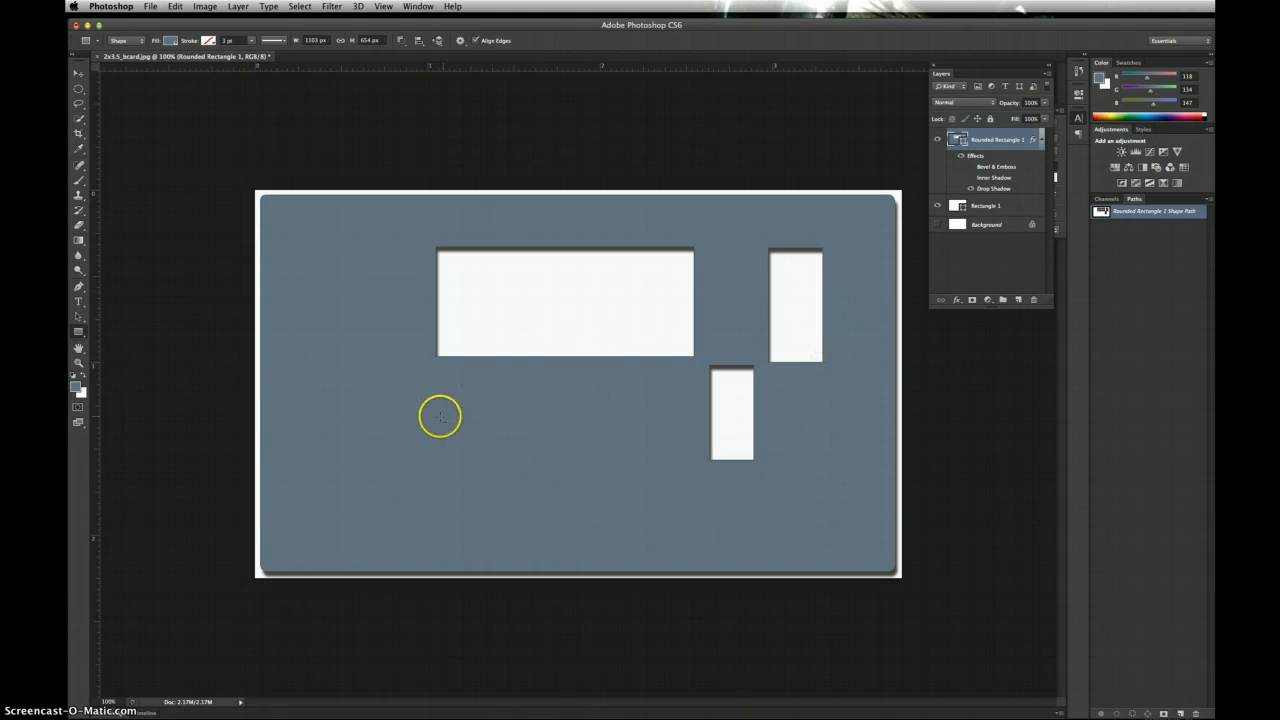
pyautogui.moveTo(409, 421); pyautogui.dragTo(586, 508)
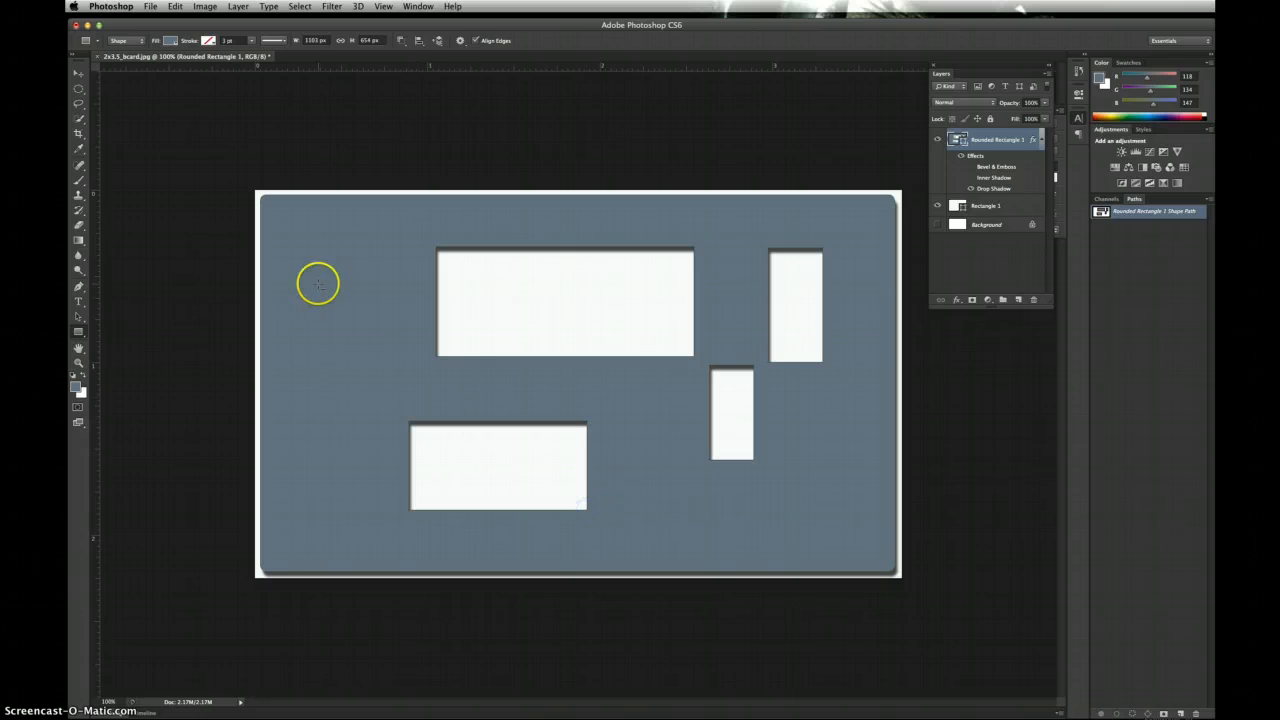
pyautogui.moveTo(293, 229); pyautogui.dragTo(376, 384)
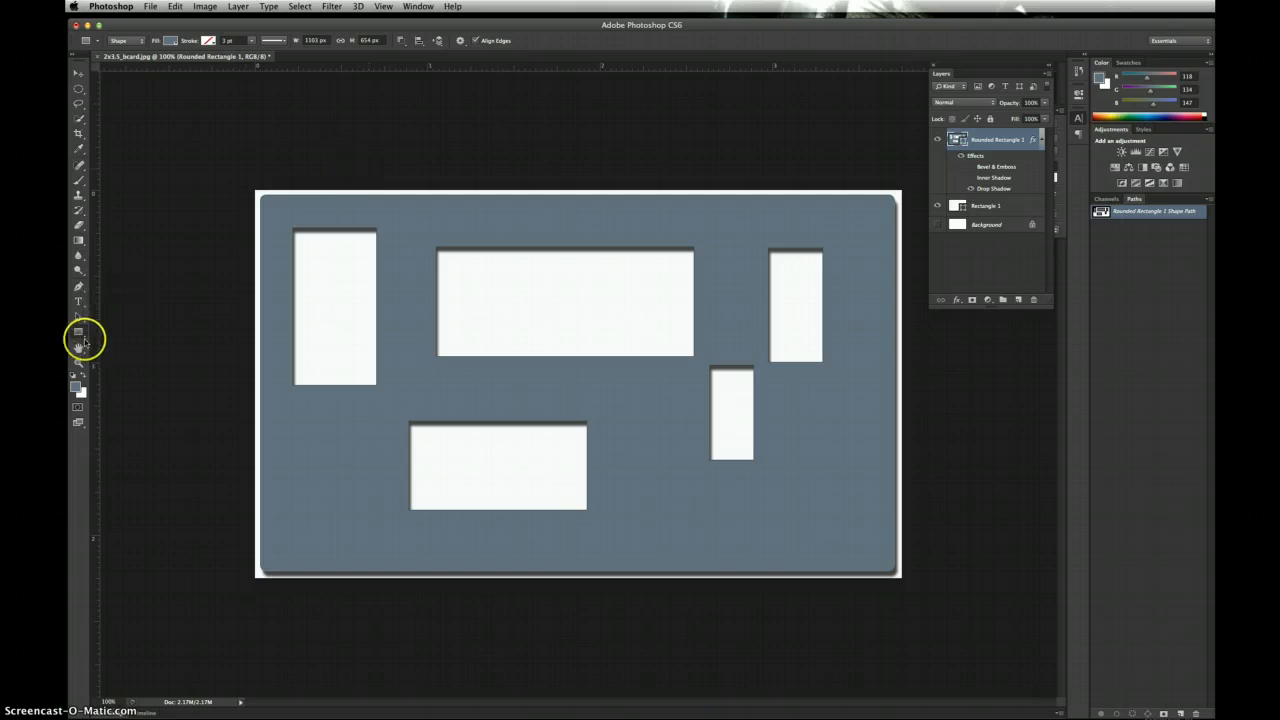
# Step: Cut four small elliptical holes out of the right half of the rounded rectangle with the Ellipse tool
pyautogui.moveTo(79, 331); pyautogui.dragTo(100, 328)
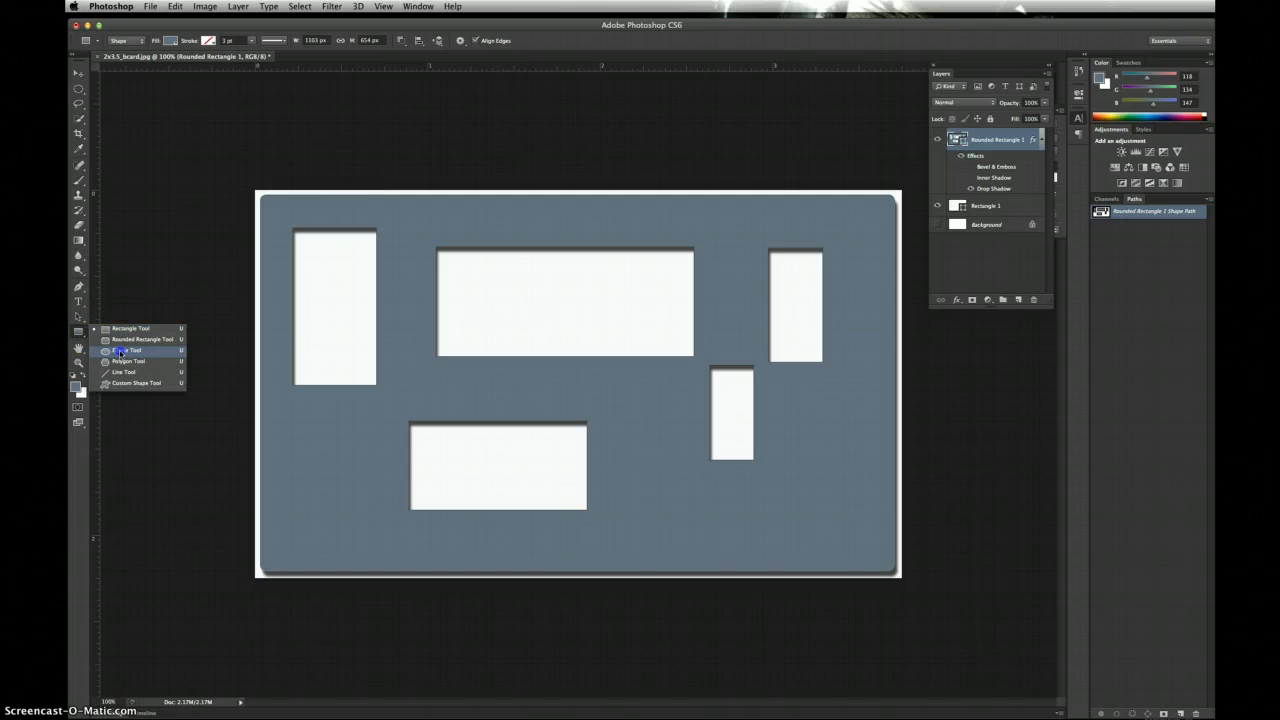
pyautogui.click(120, 351)
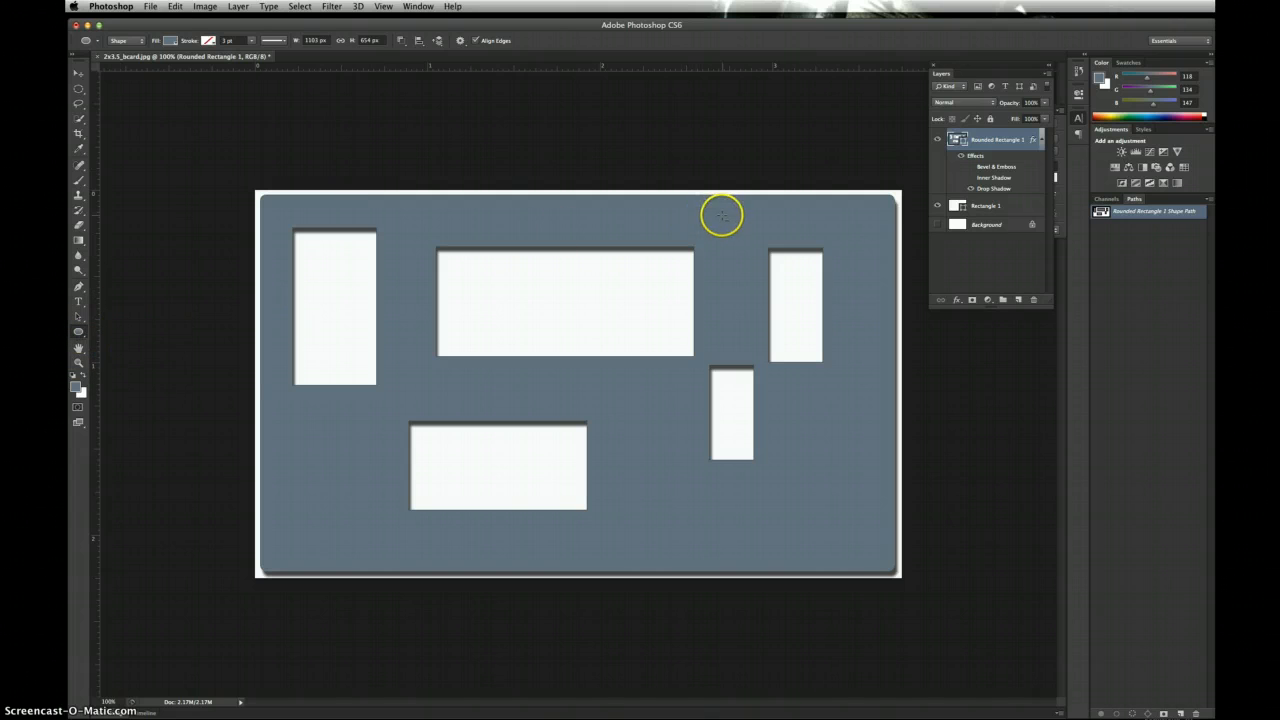
pyautogui.moveTo(727, 220); pyautogui.dragTo(746, 237)
pyautogui.moveTo(811, 405); pyautogui.dragTo(856, 460)
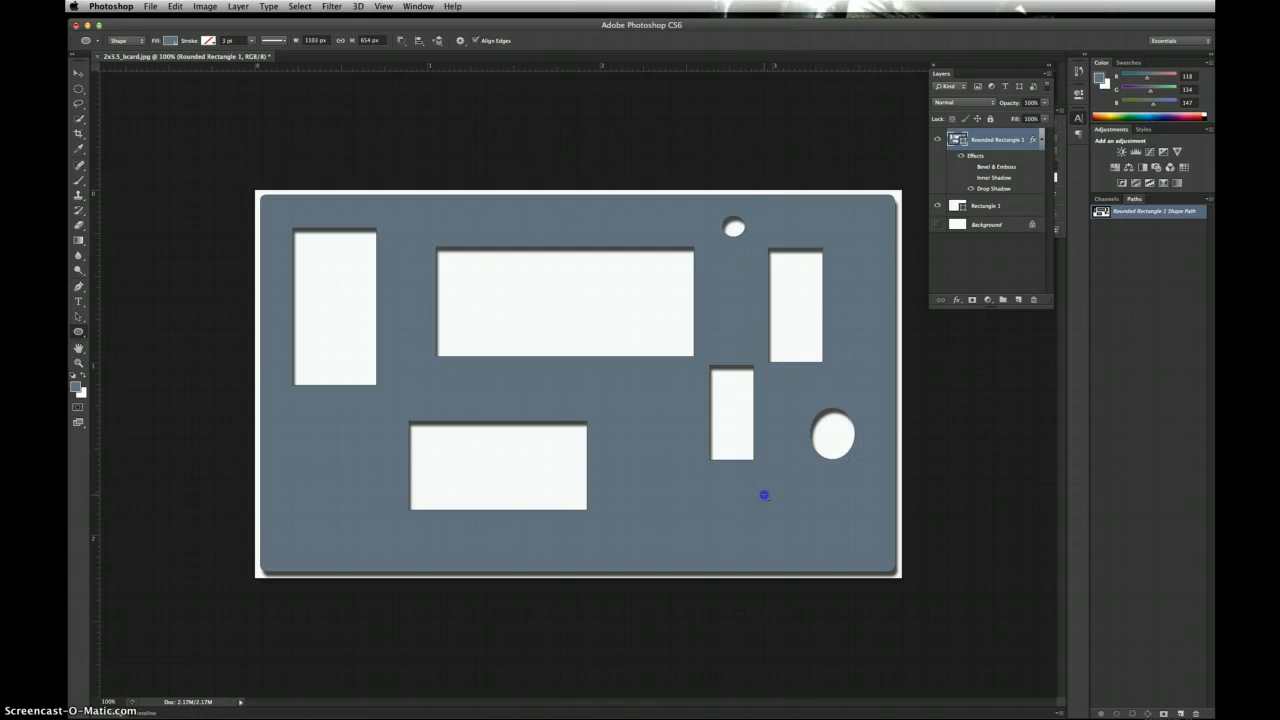
pyautogui.moveTo(764, 495); pyautogui.dragTo(808, 542)
pyautogui.moveTo(623, 429); pyautogui.dragTo(679, 484)
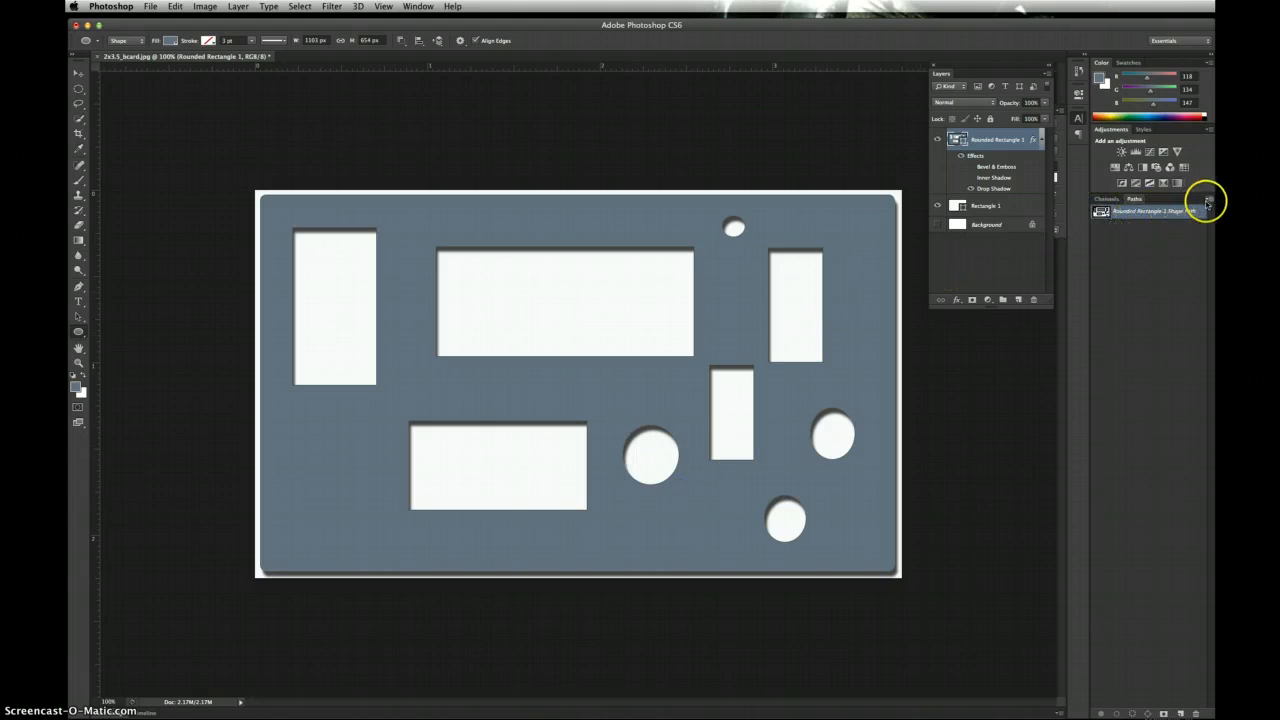
# Step: Set the thumbnail size of the Paths panel to the largest option
pyautogui.click(1207, 200)
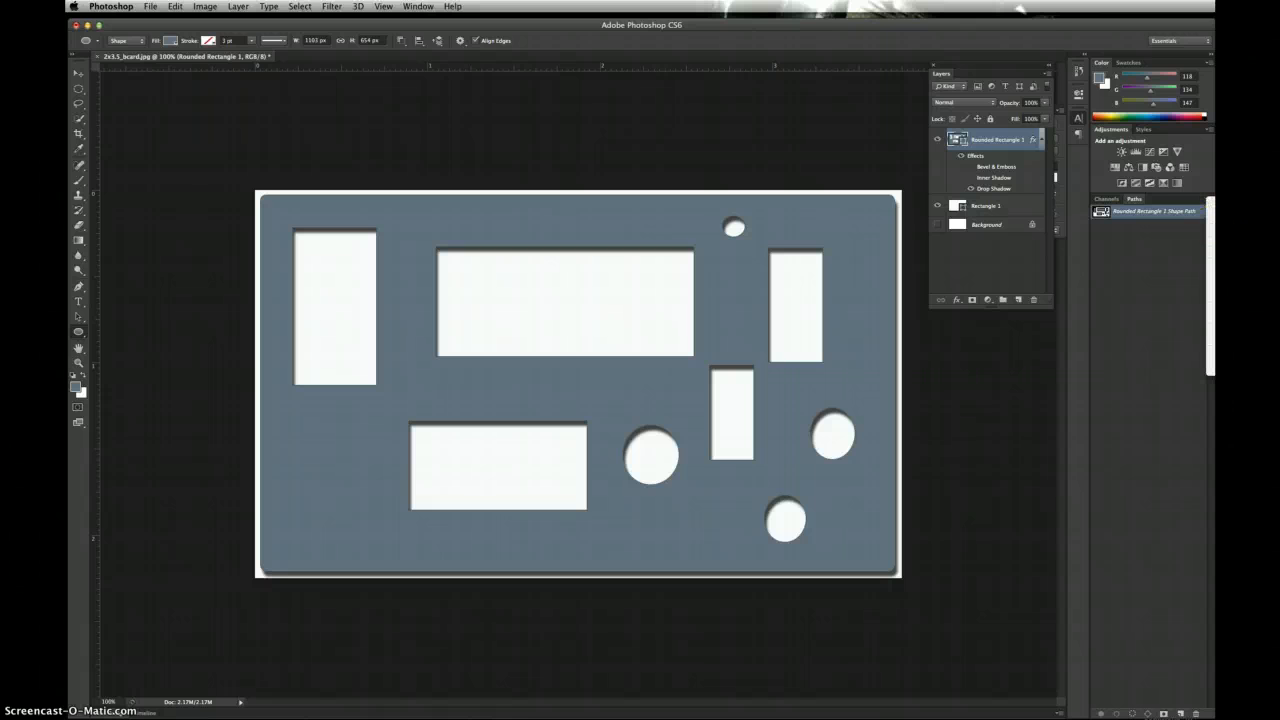
pyautogui.click(1210, 336)
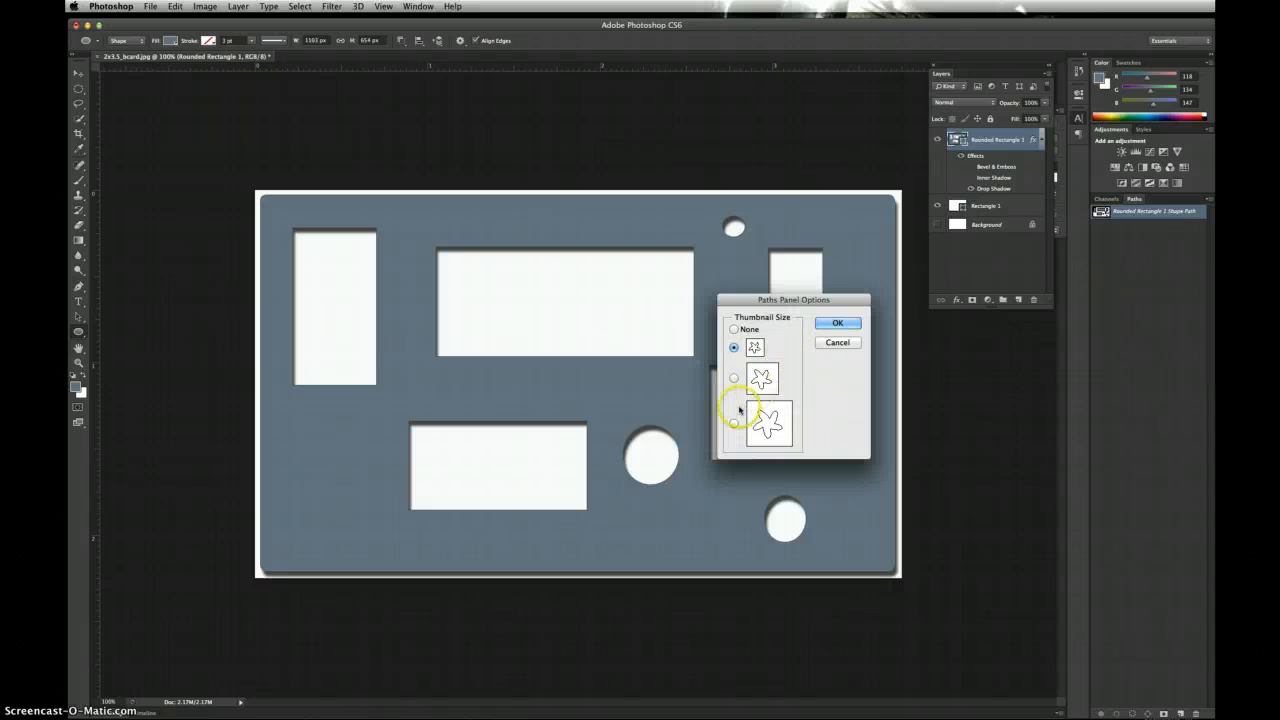
pyautogui.click(733, 425)
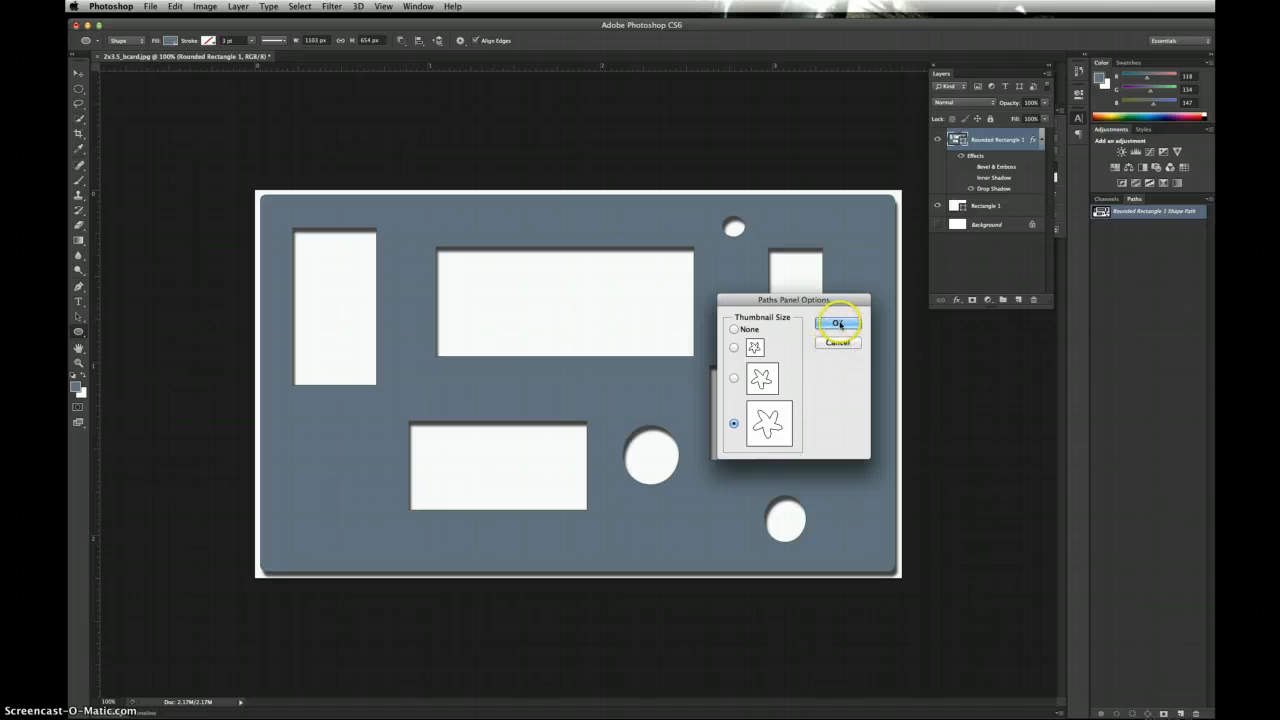
pyautogui.click(838, 323)
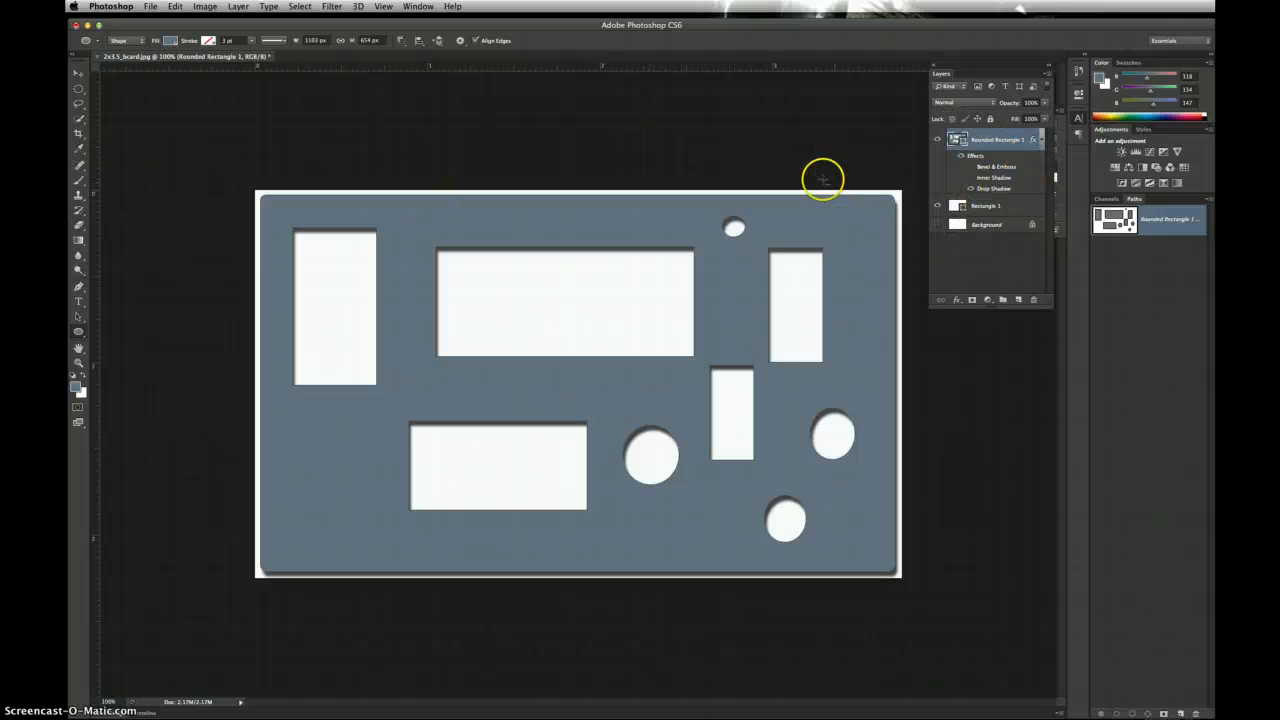
# Step: Delete the rounded rectangle layer together with its effects
pyautogui.moveTo(1000, 138); pyautogui.dragTo(1035, 300)
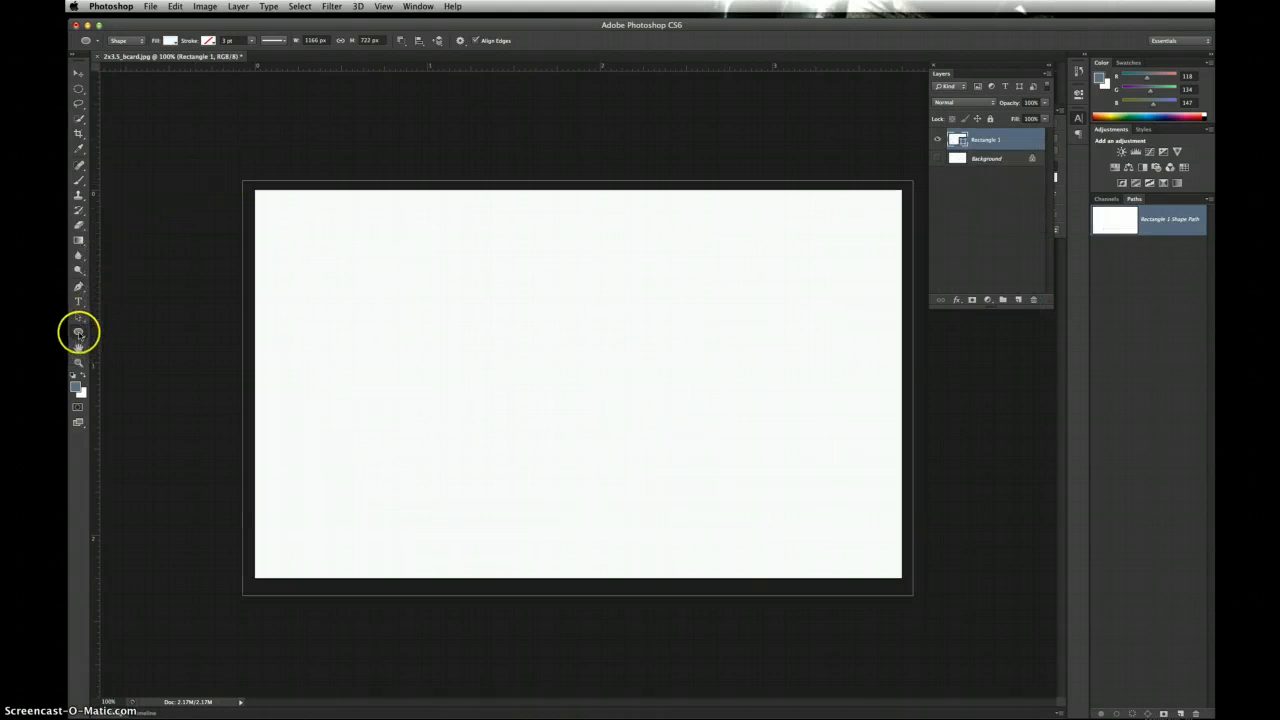
# Step: Activate the Custom Shape tool and choose the pushpin shape
pyautogui.click(80, 335)
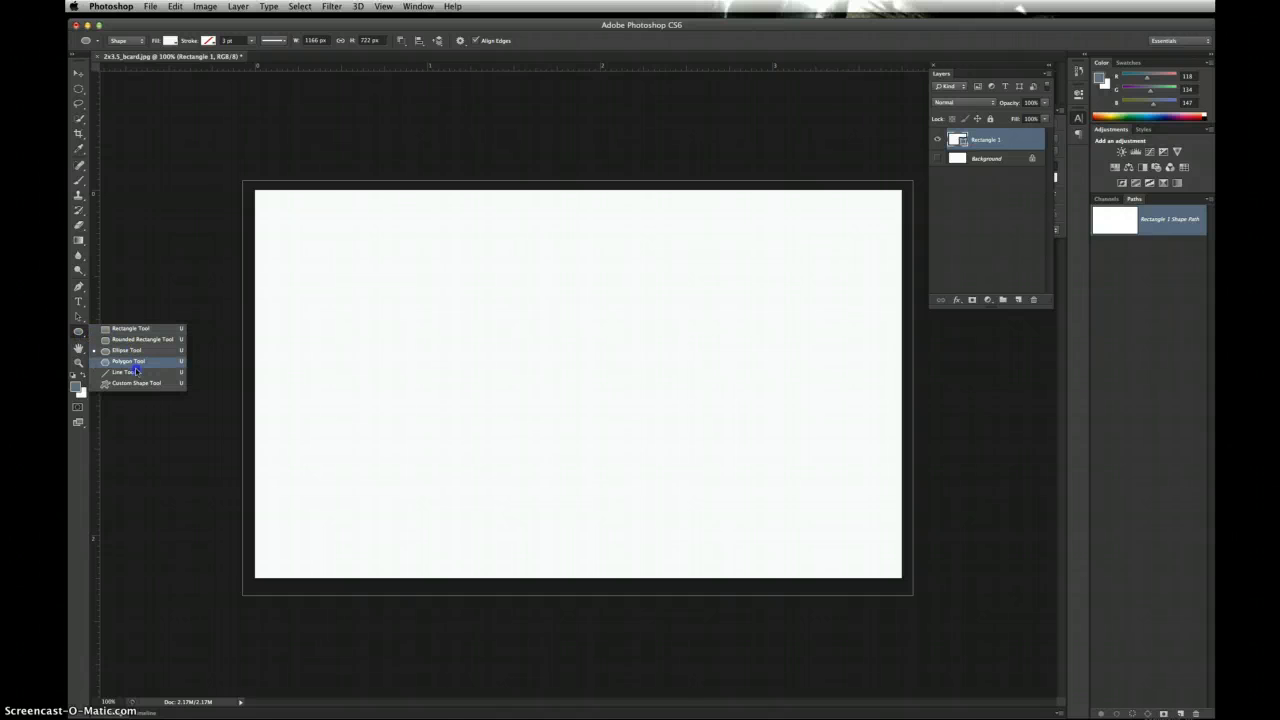
pyautogui.click(118, 384)
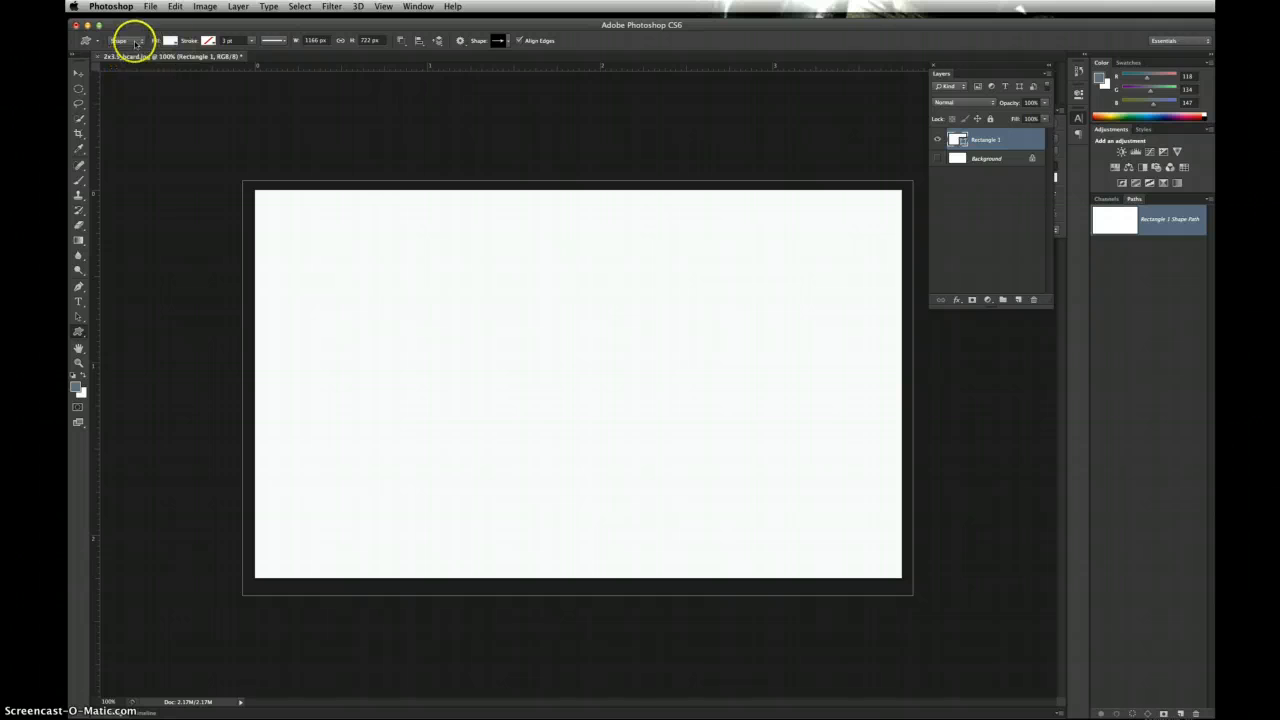
pyautogui.click(508, 42)
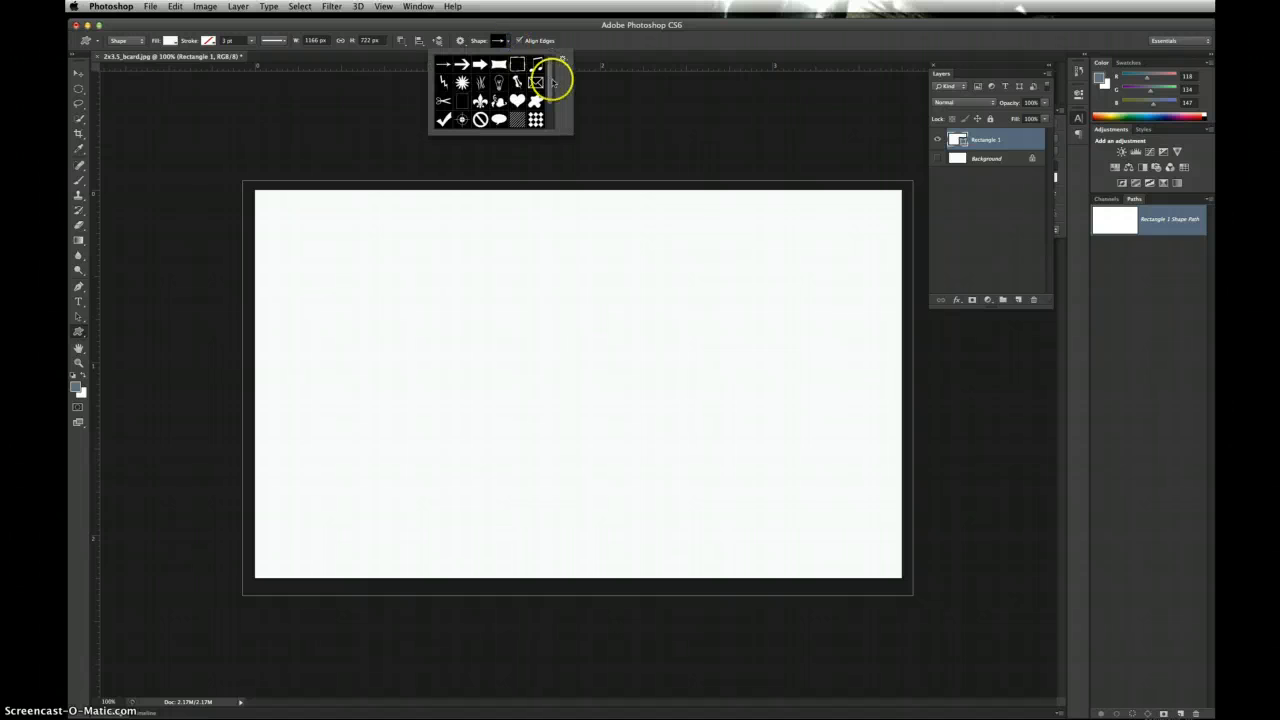
pyautogui.moveTo(550, 107); pyautogui.dragTo(551, 63)
pyautogui.click(517, 84)
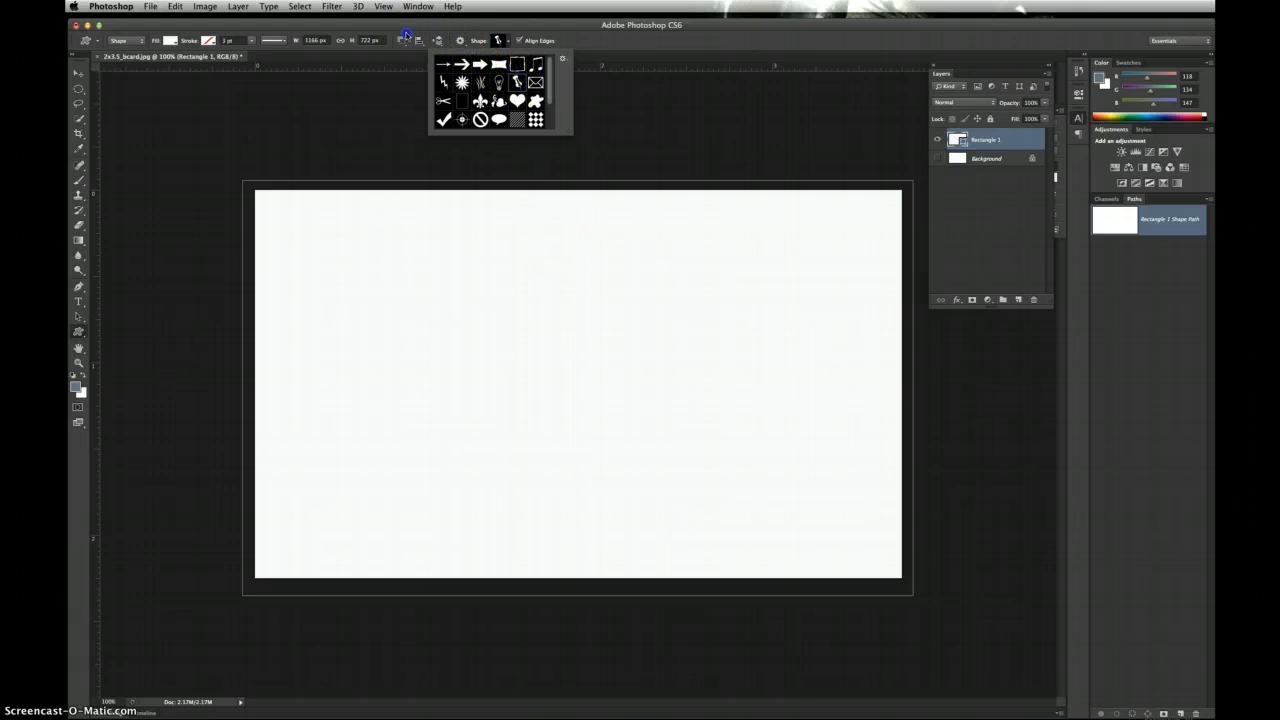
# Step: Try cutting a pushpin shape out of the middle of the white rectangle and undo the cut
pyautogui.click(402, 42)
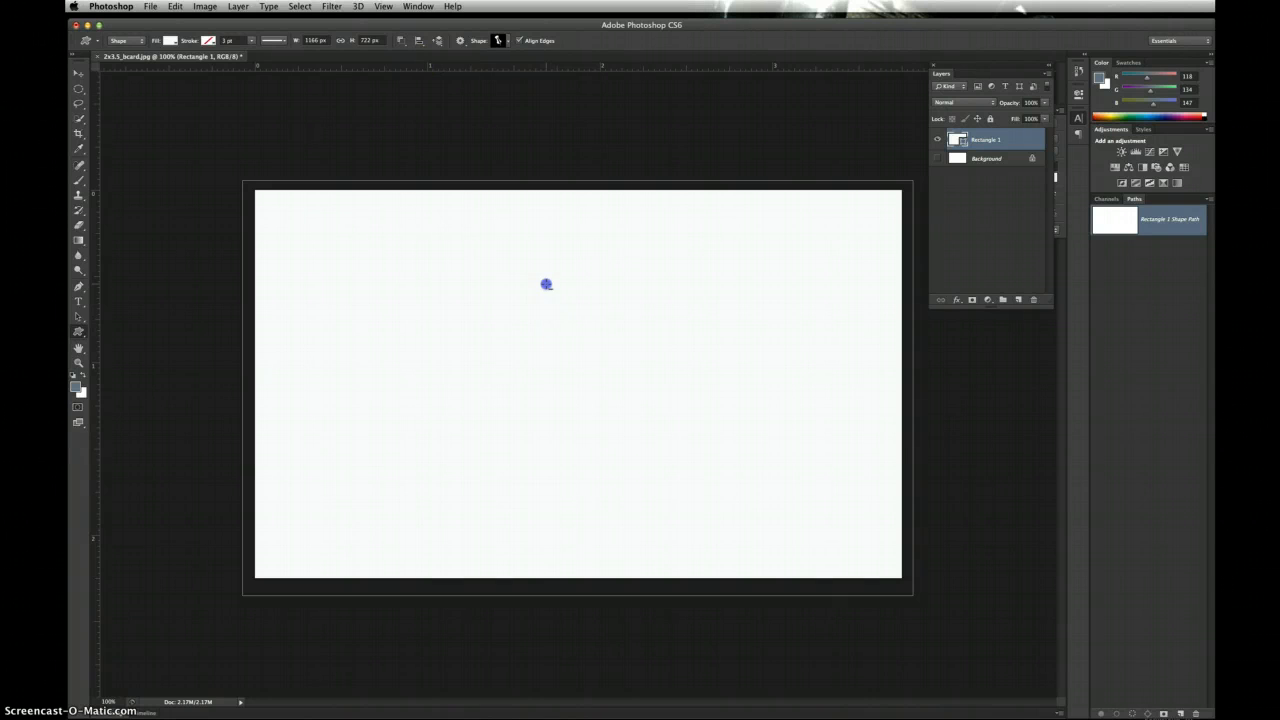
pyautogui.moveTo(546, 284); pyautogui.dragTo(661, 488)
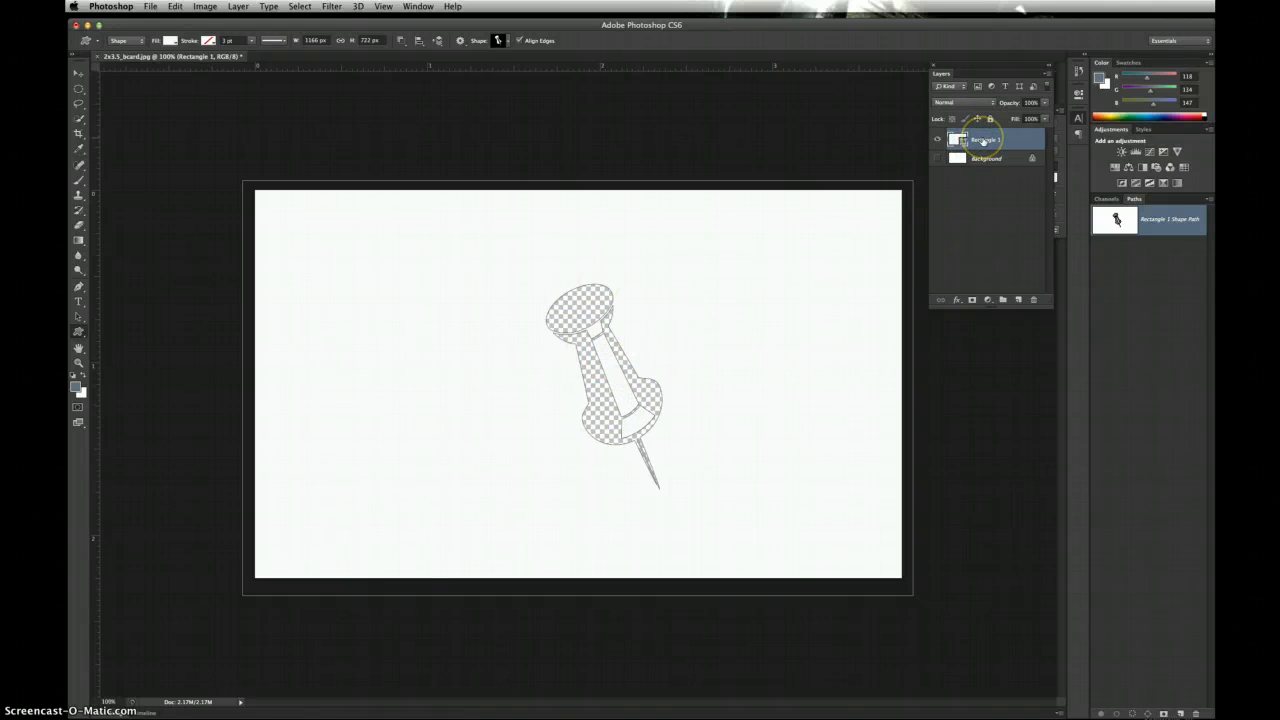
pyautogui.press('super+z')
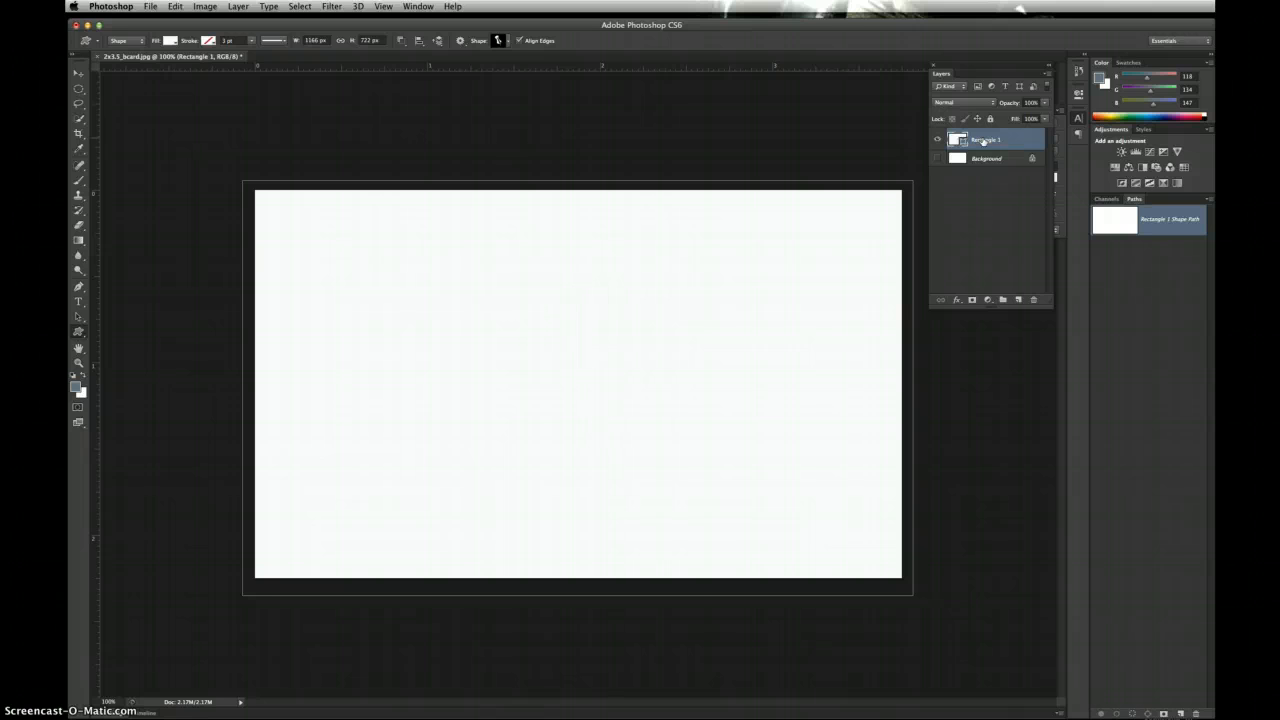
# Step: Draw a pushpin about 300 × 478 px on the left half of the card as a new shape layer
pyautogui.click(402, 42)
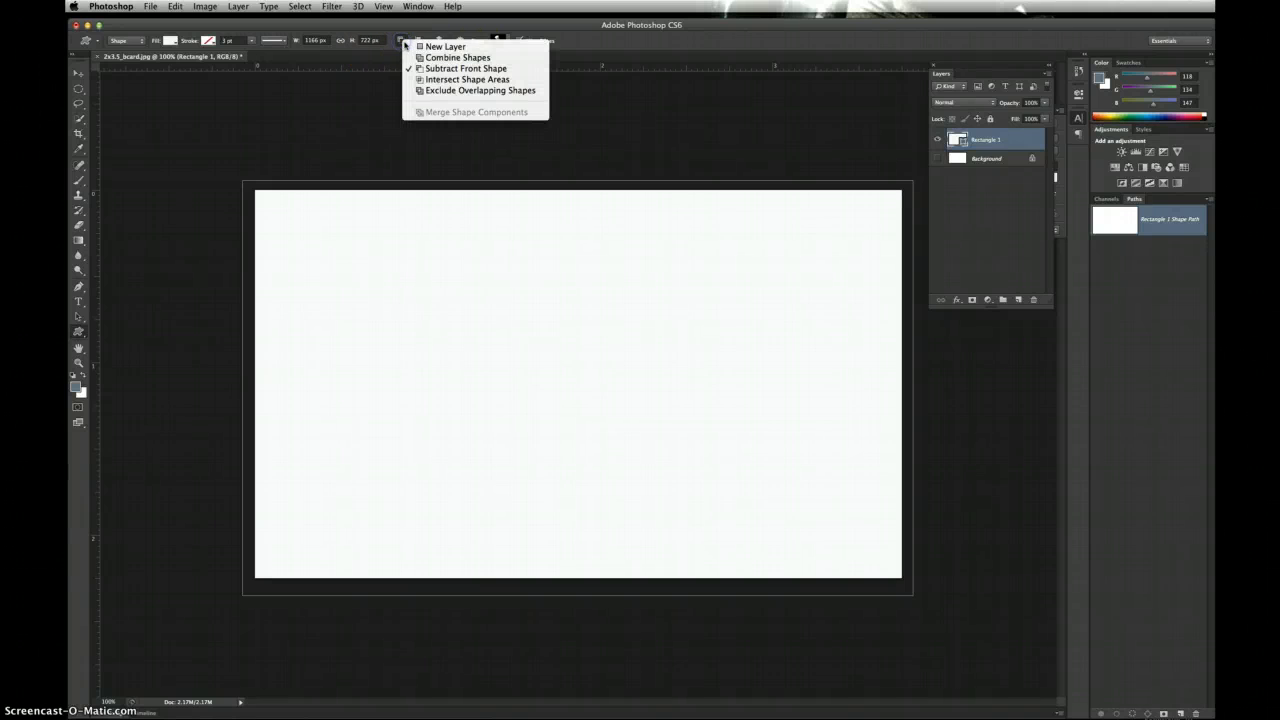
pyautogui.click(432, 47)
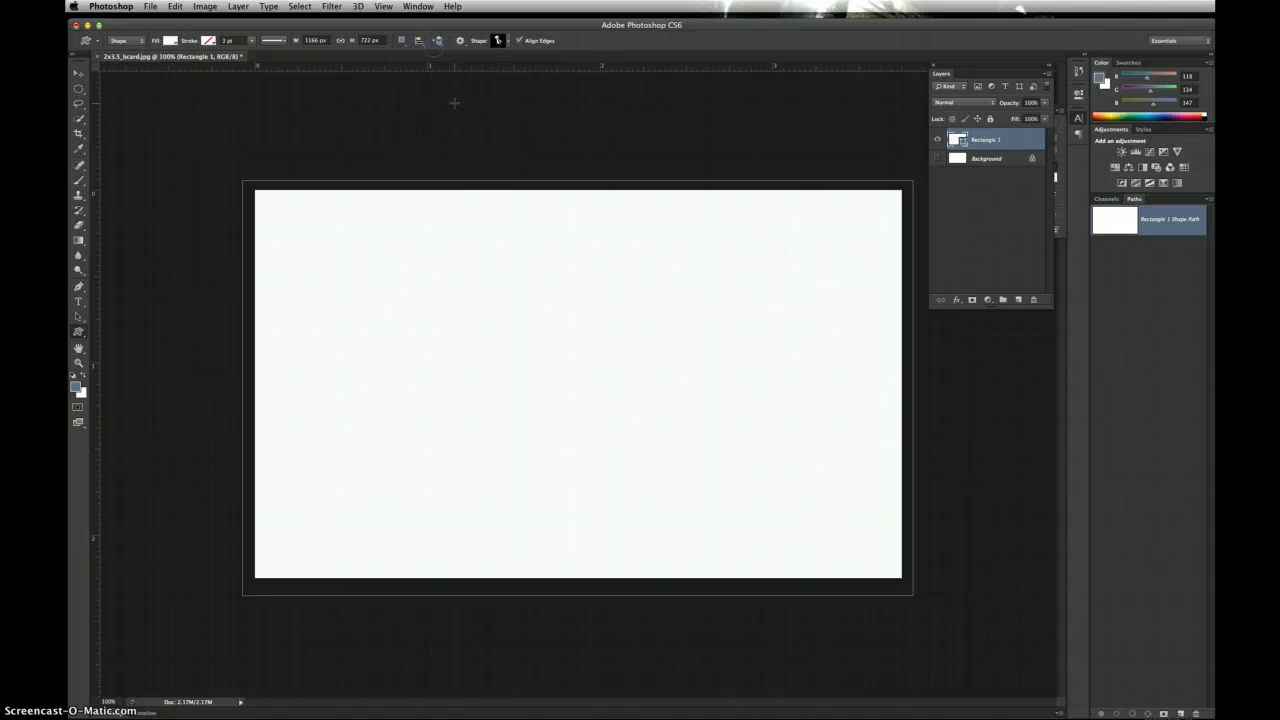
pyautogui.moveTo(572, 301); pyautogui.dragTo(816, 494)
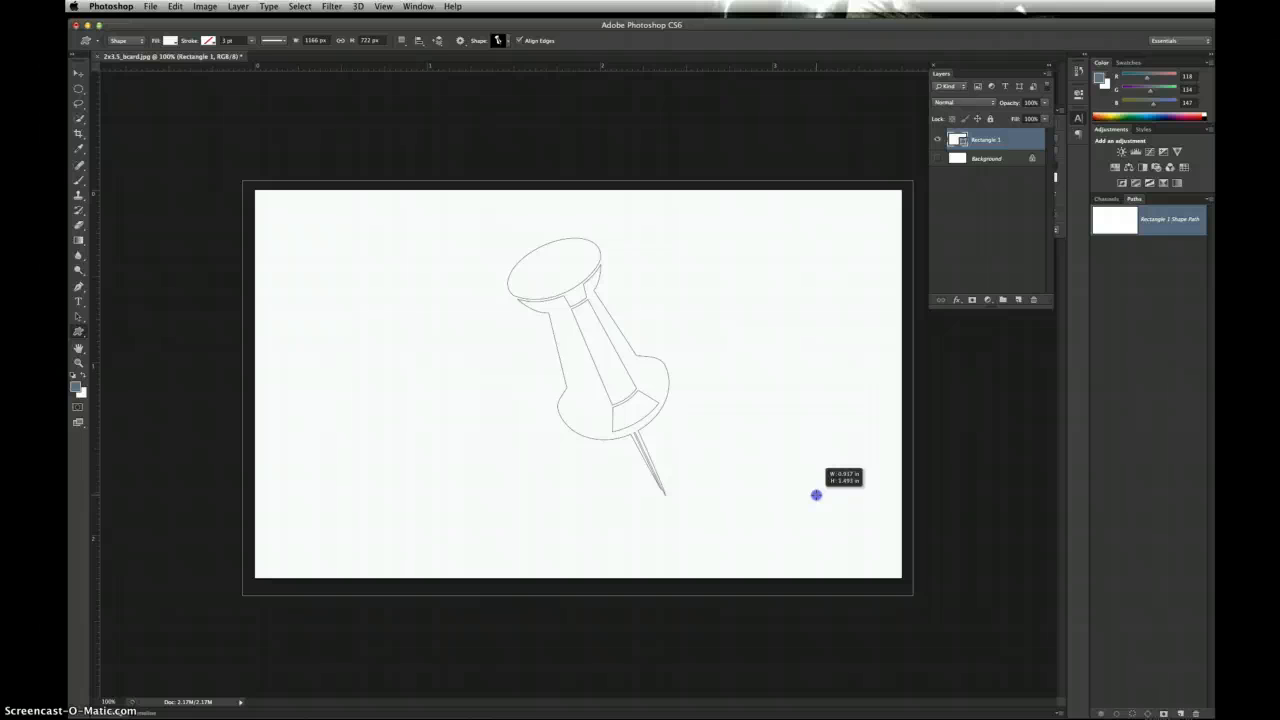
pyautogui.moveTo(816, 494); pyautogui.dragTo(687, 501)
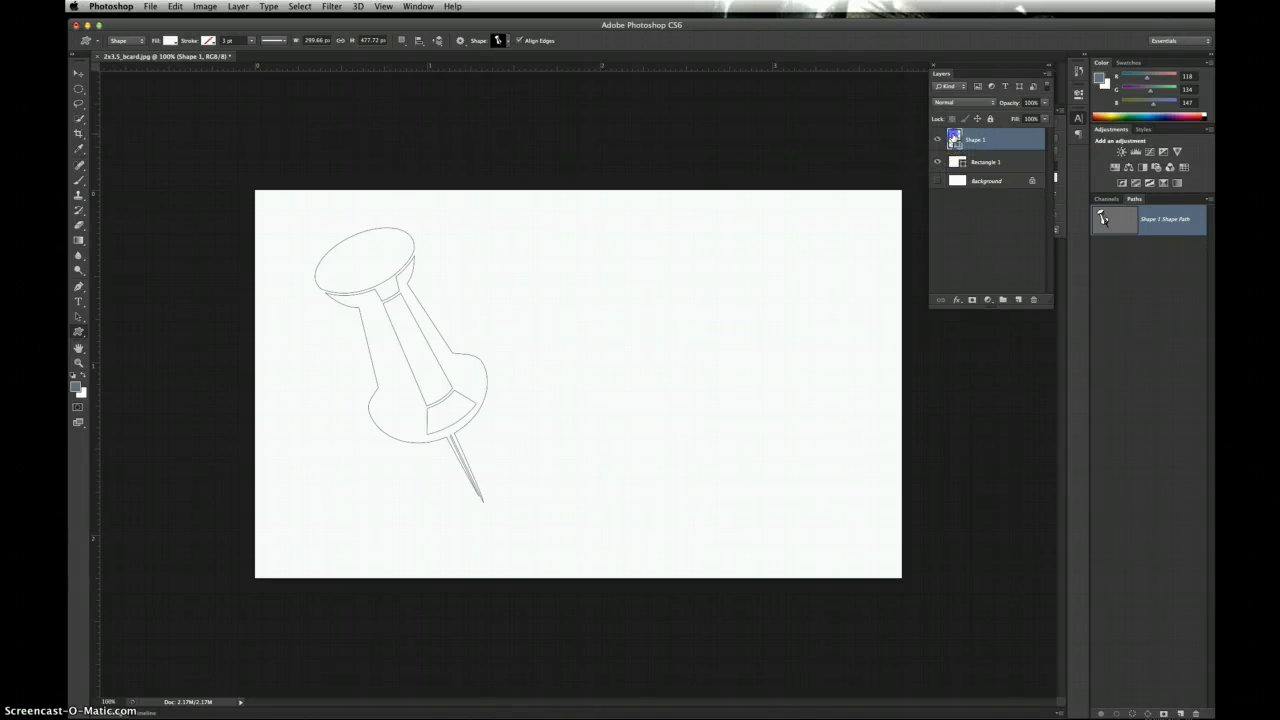
# Step: Fill the pushpin shape with bright blue 148eed and deselect its layer
pyautogui.doubleClick(953, 139)
pyautogui.moveTo(757, 316); pyautogui.dragTo(769, 305)
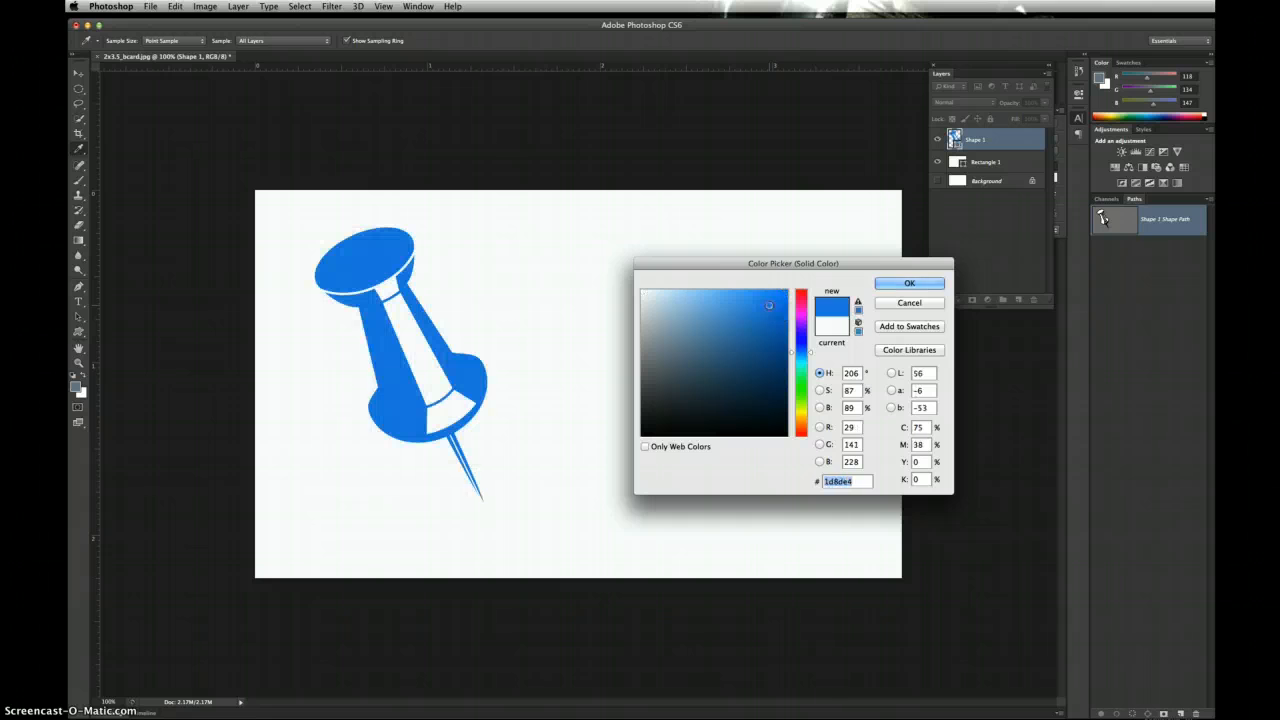
pyautogui.click(900, 285)
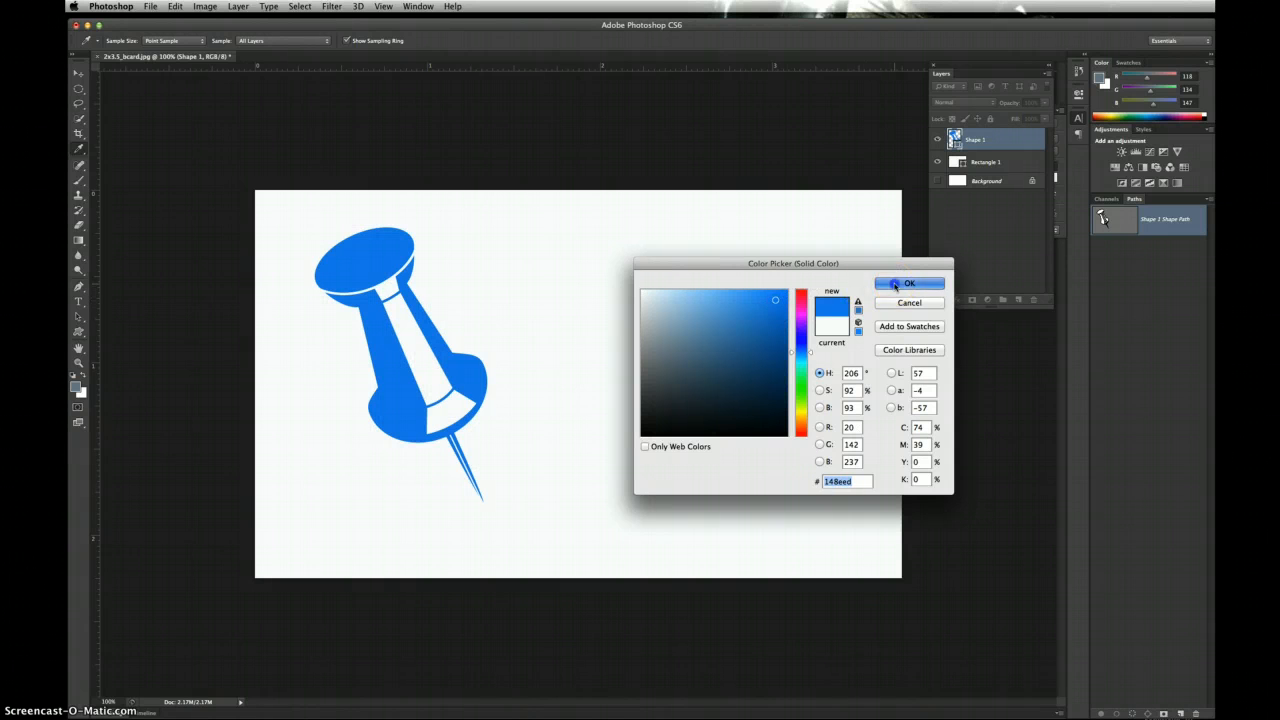
pyautogui.click(985, 231)
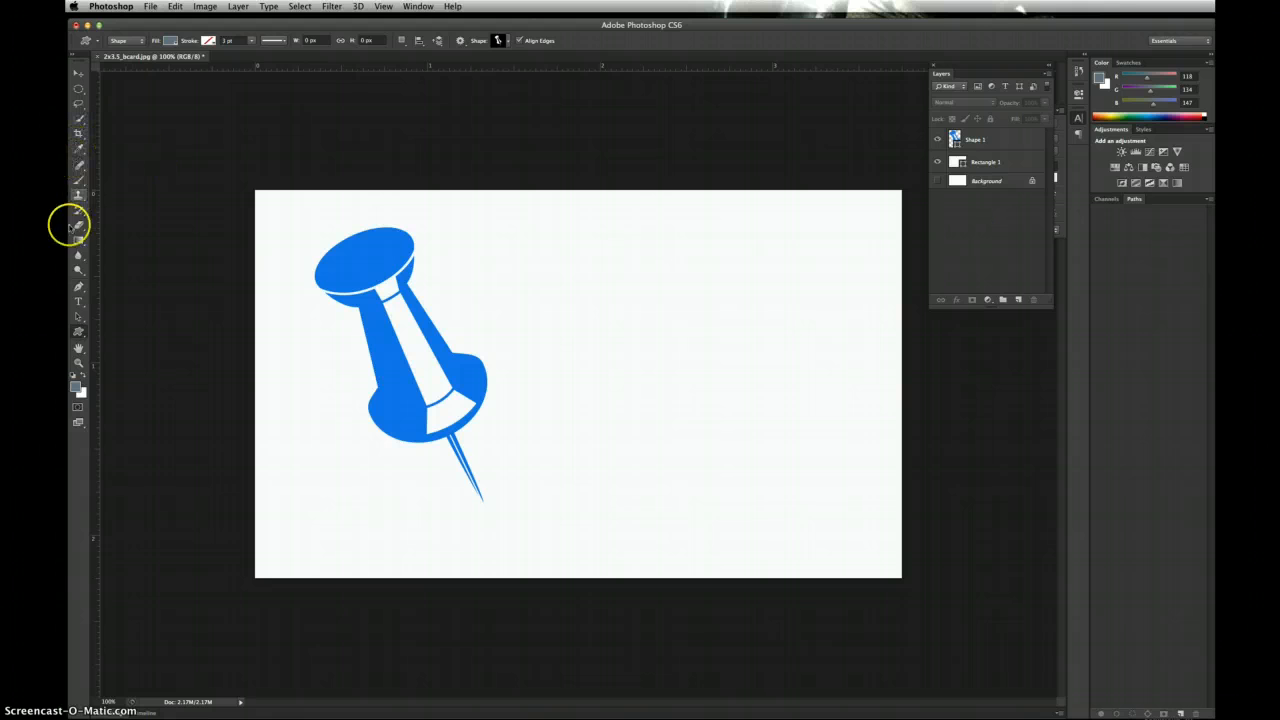
# Step: Add a text layer with the cardholder's full name on the card and colour it PANTONE 7545 C
pyautogui.click(79, 302)
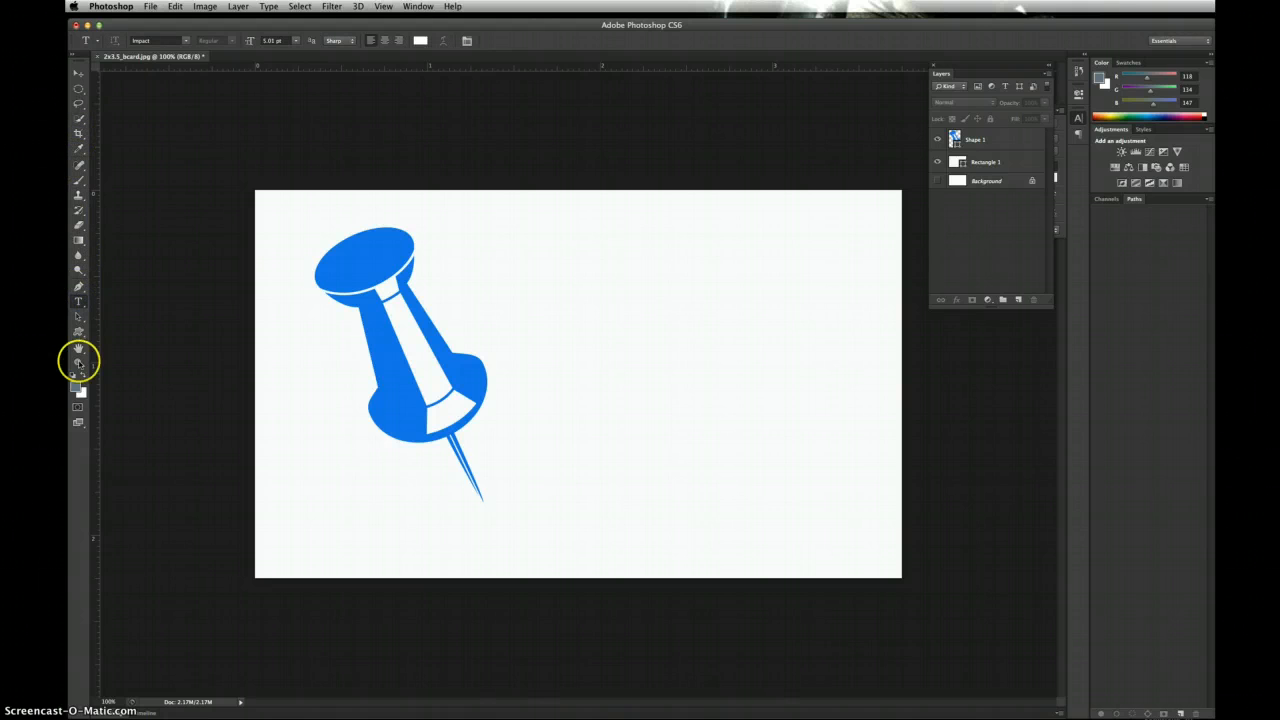
pyautogui.click(625, 376)
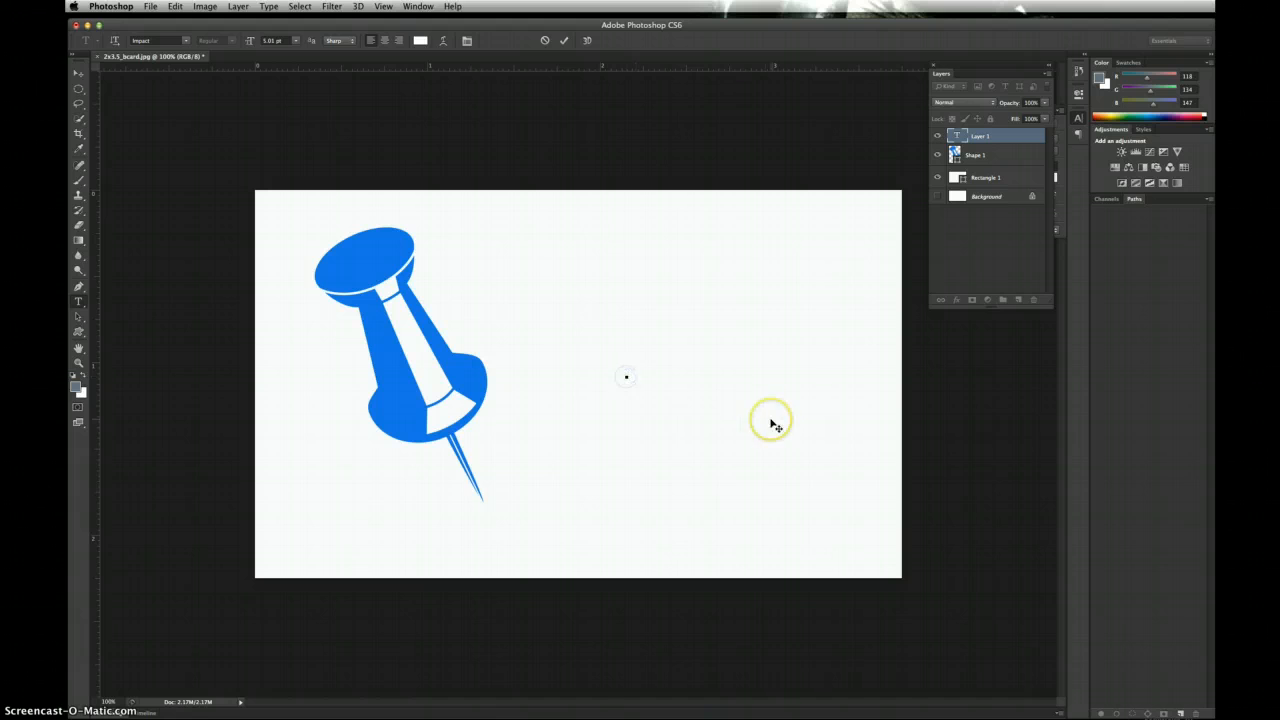
pyautogui.doubleClick(955, 135)
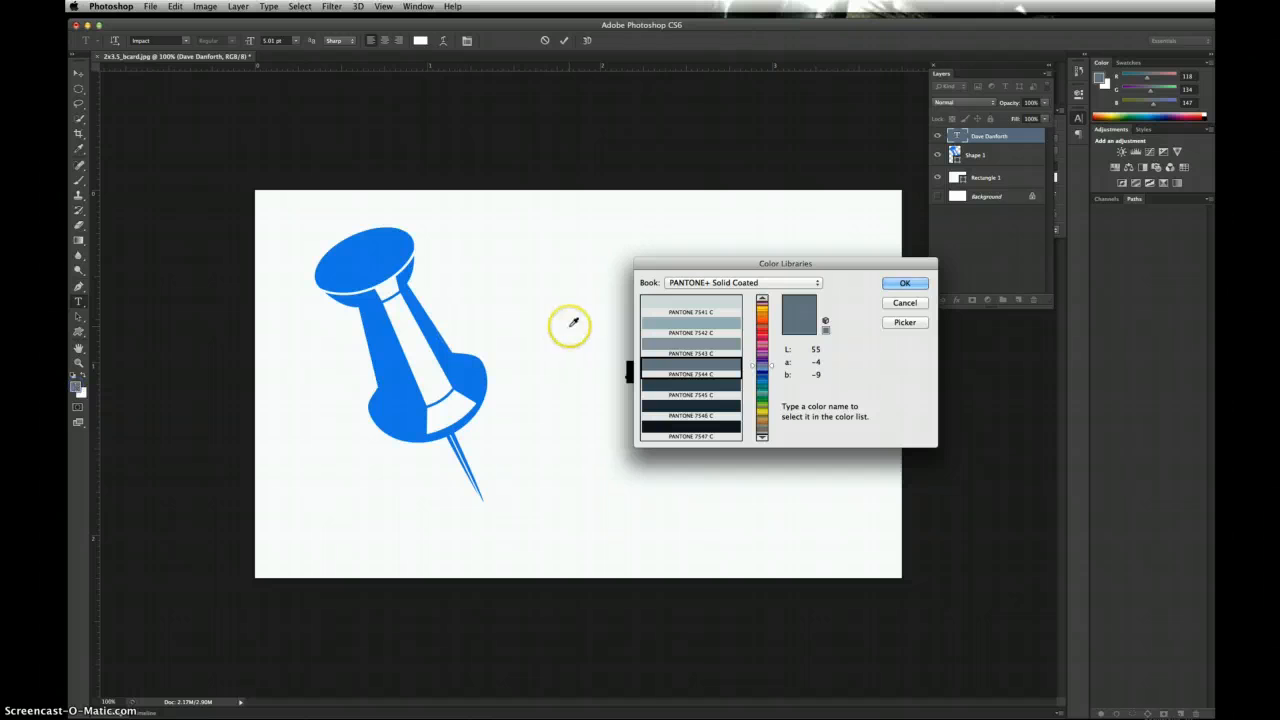
pyautogui.click(677, 388)
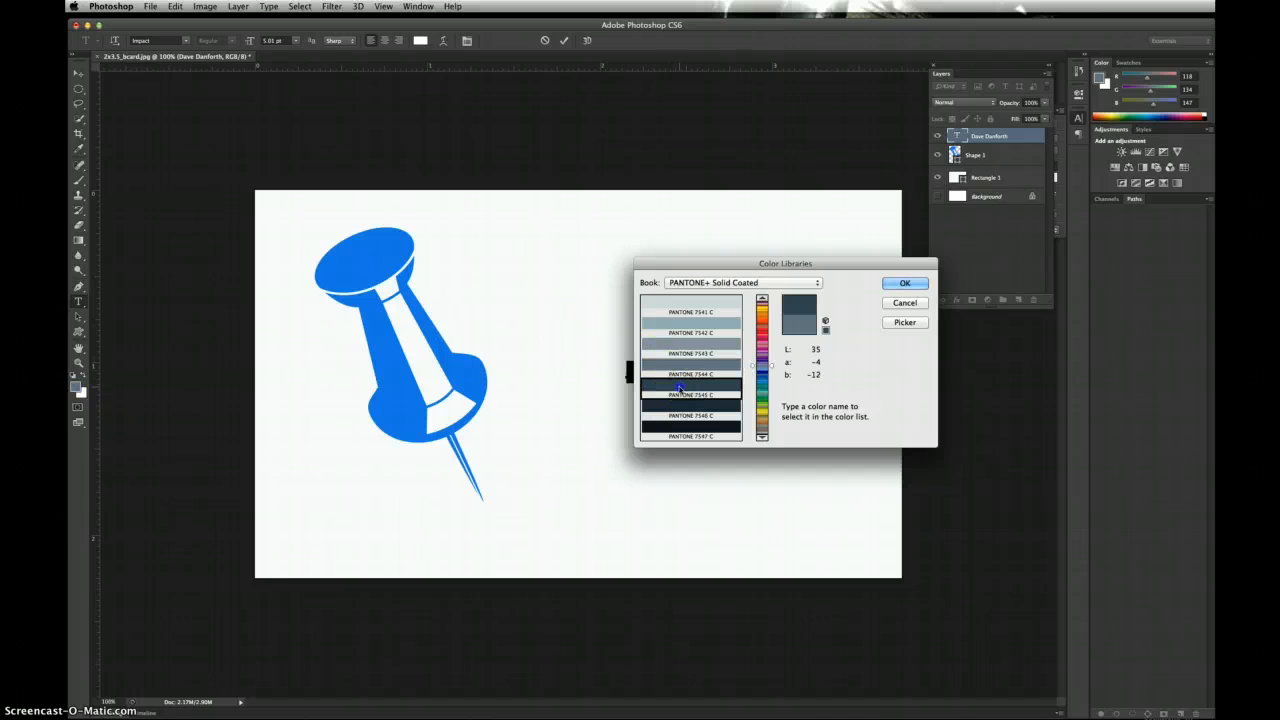
pyautogui.click(903, 283)
# Step: Place the name text just beside the pushpin's tip and scale it proportionally to about 198%
pyautogui.click(81, 76)
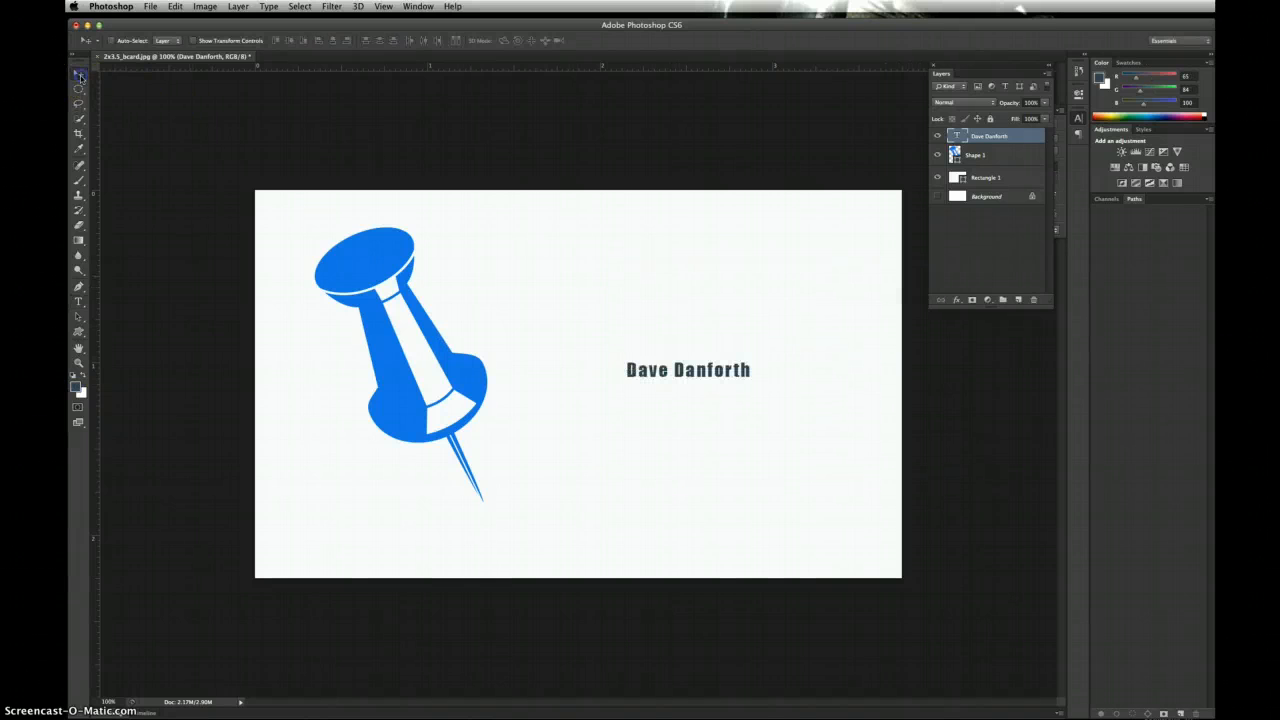
pyautogui.moveTo(680, 369); pyautogui.dragTo(542, 492)
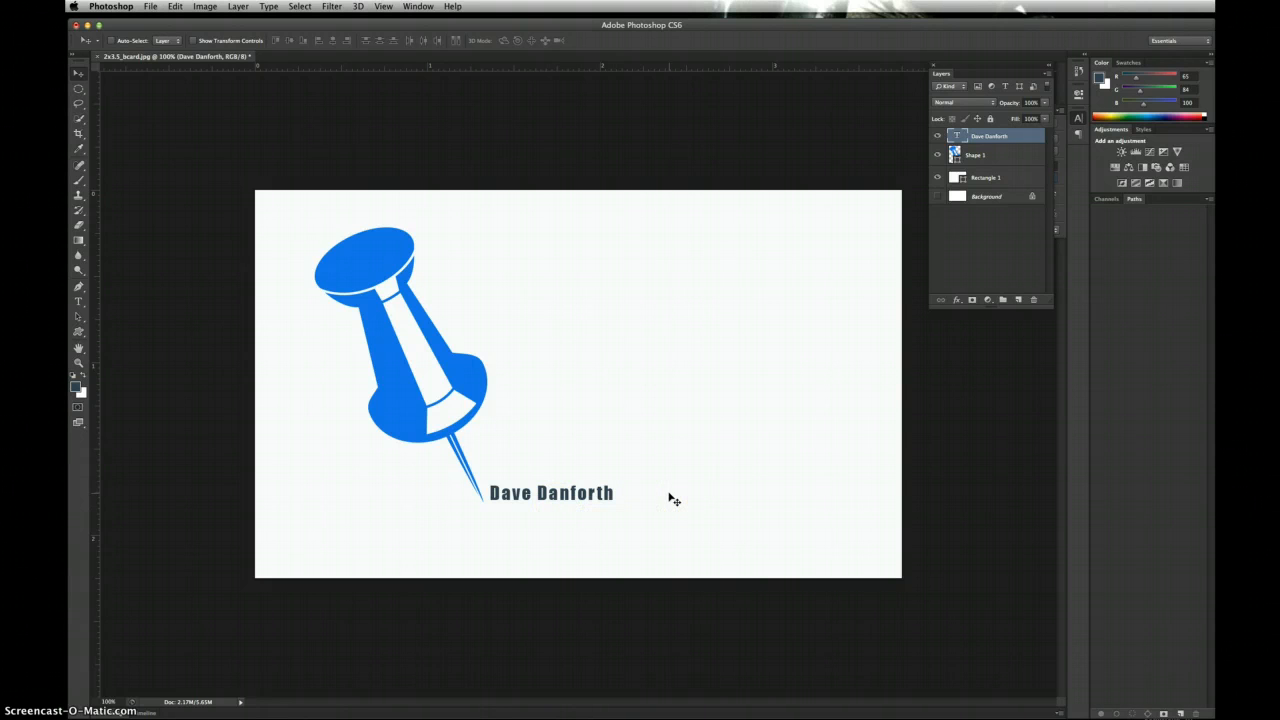
pyautogui.press('super+t')
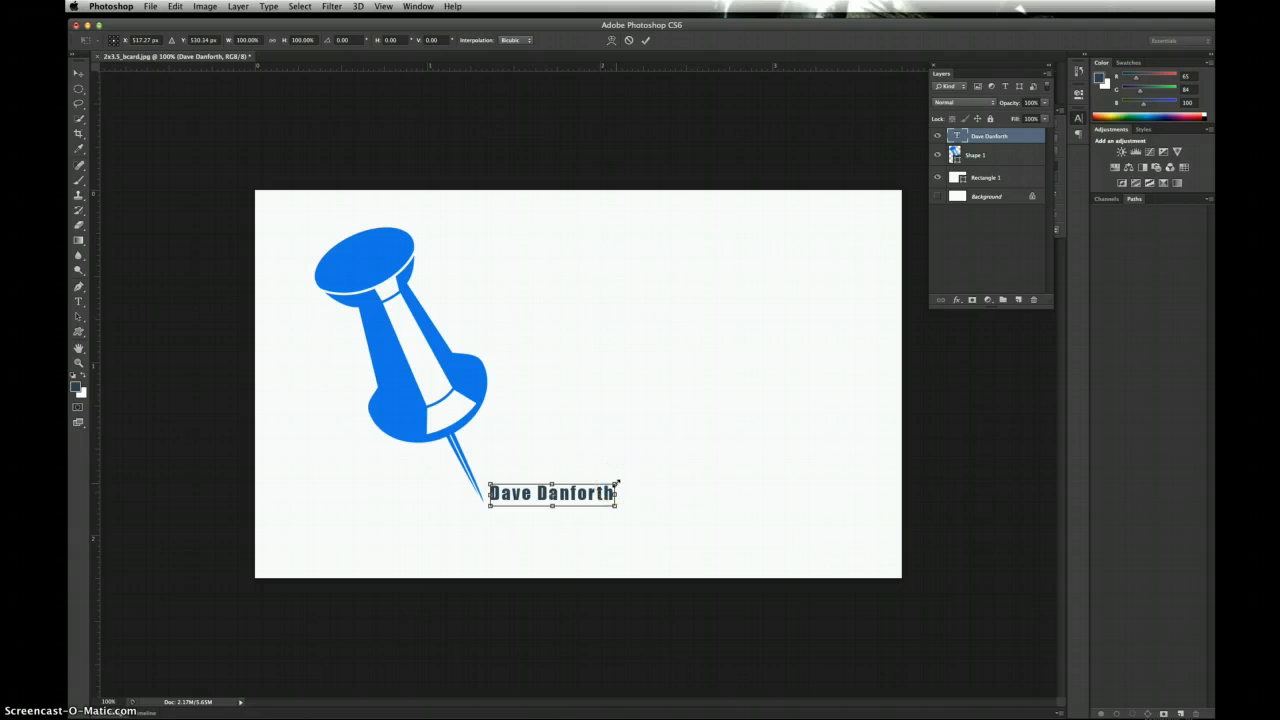
pyautogui.moveTo(616, 484); pyautogui.dragTo(755, 318)
pyautogui.moveTo(634, 374); pyautogui.dragTo(734, 435)
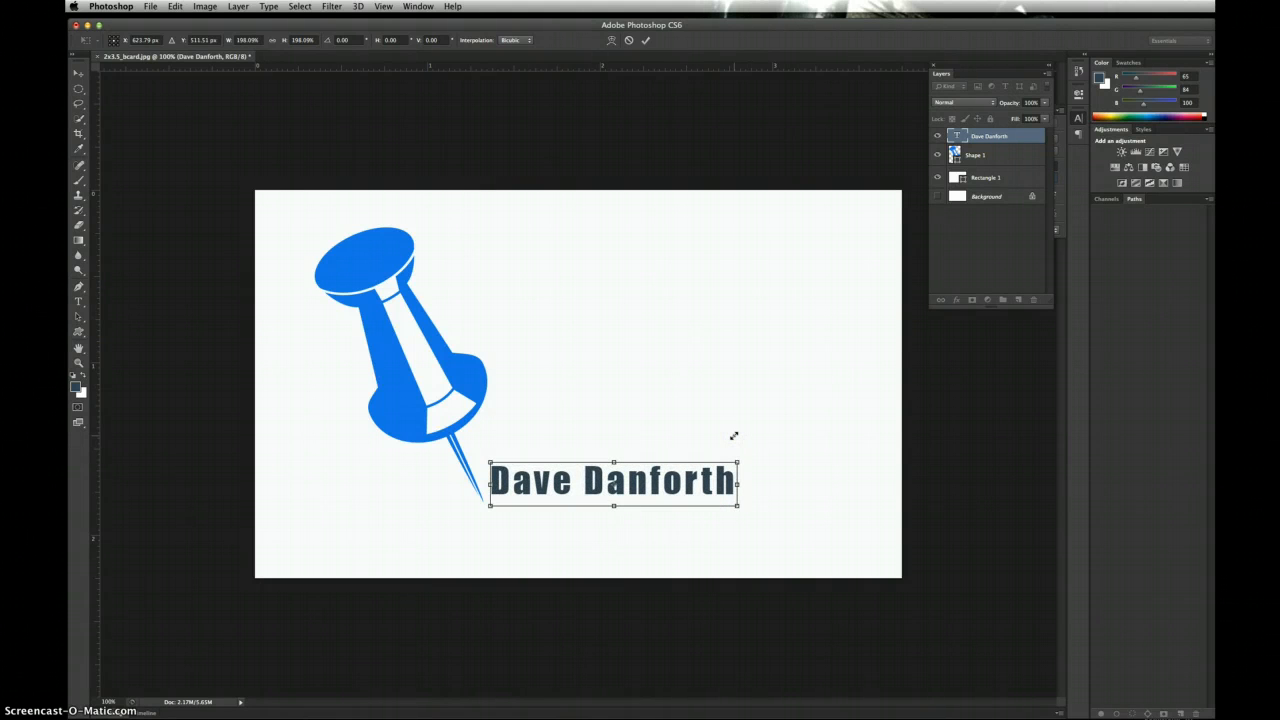
pyautogui.press('Return')
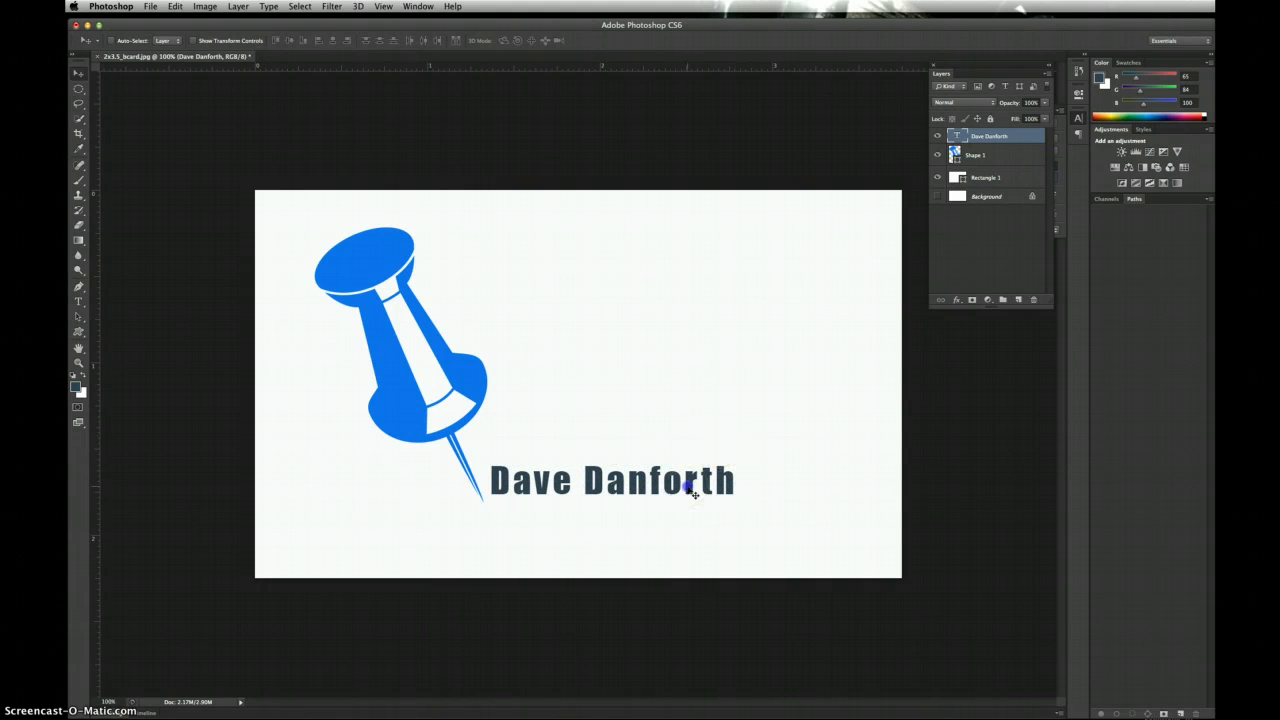
pyautogui.moveTo(688, 486); pyautogui.dragTo(698, 497)
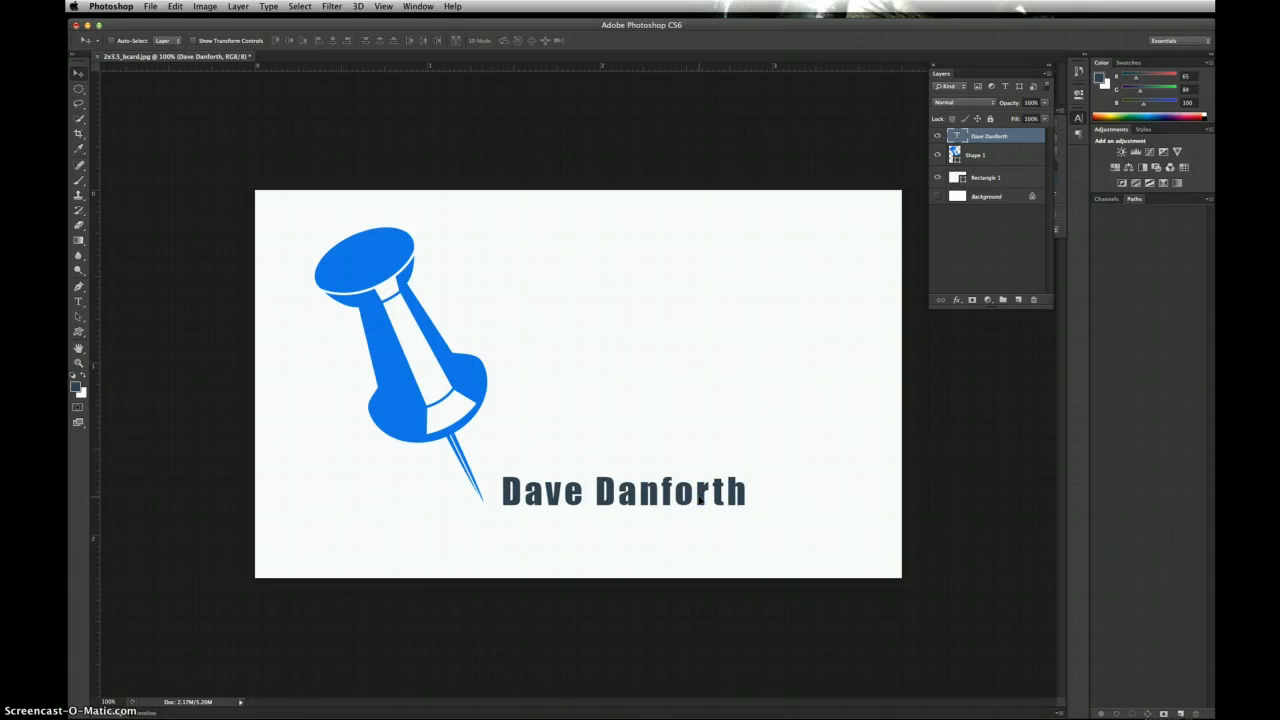
# Step: Float the Character panel over the canvas and set the name text's font size to 10 pt
pyautogui.doubleClick(956, 136)
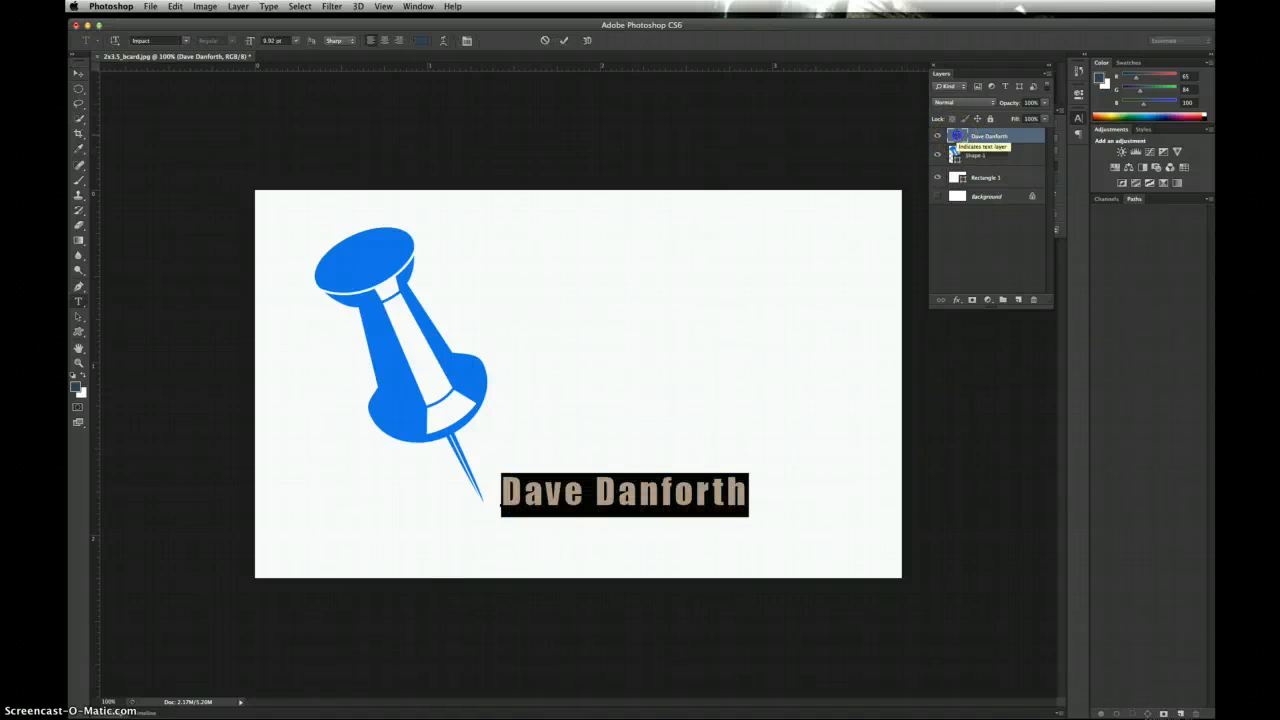
pyautogui.click(1076, 120)
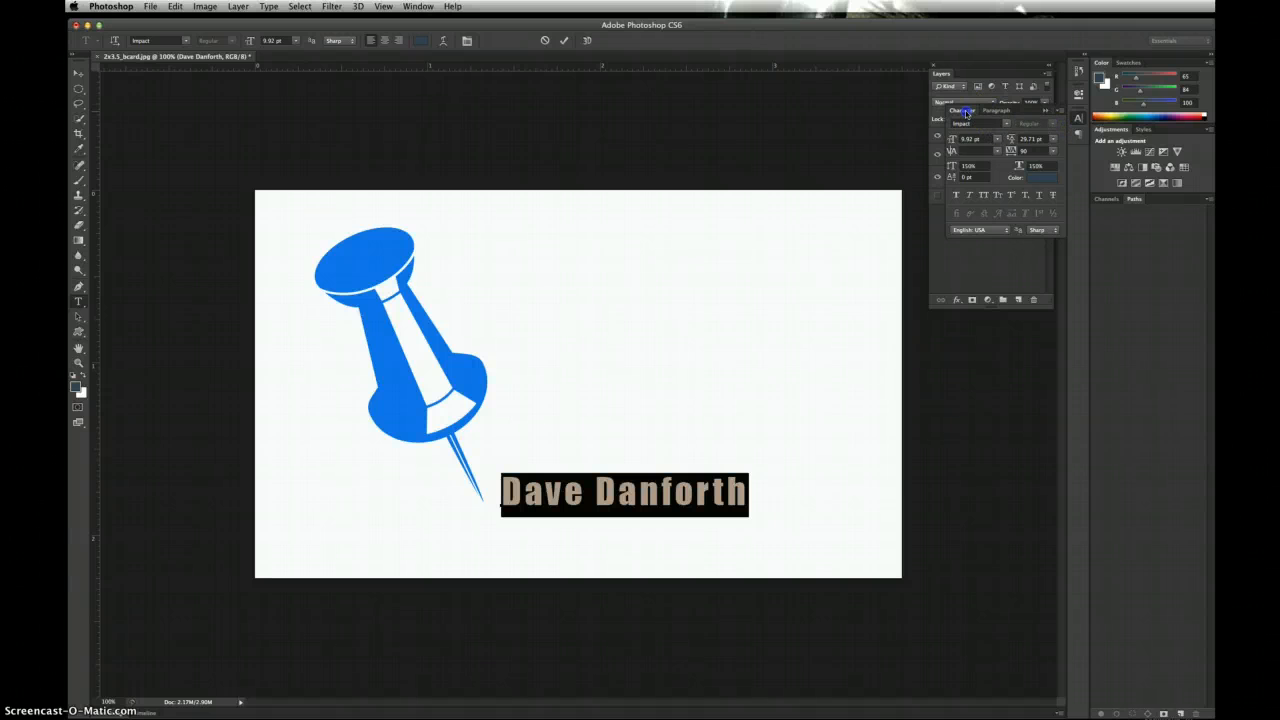
pyautogui.moveTo(966, 113); pyautogui.dragTo(844, 355)
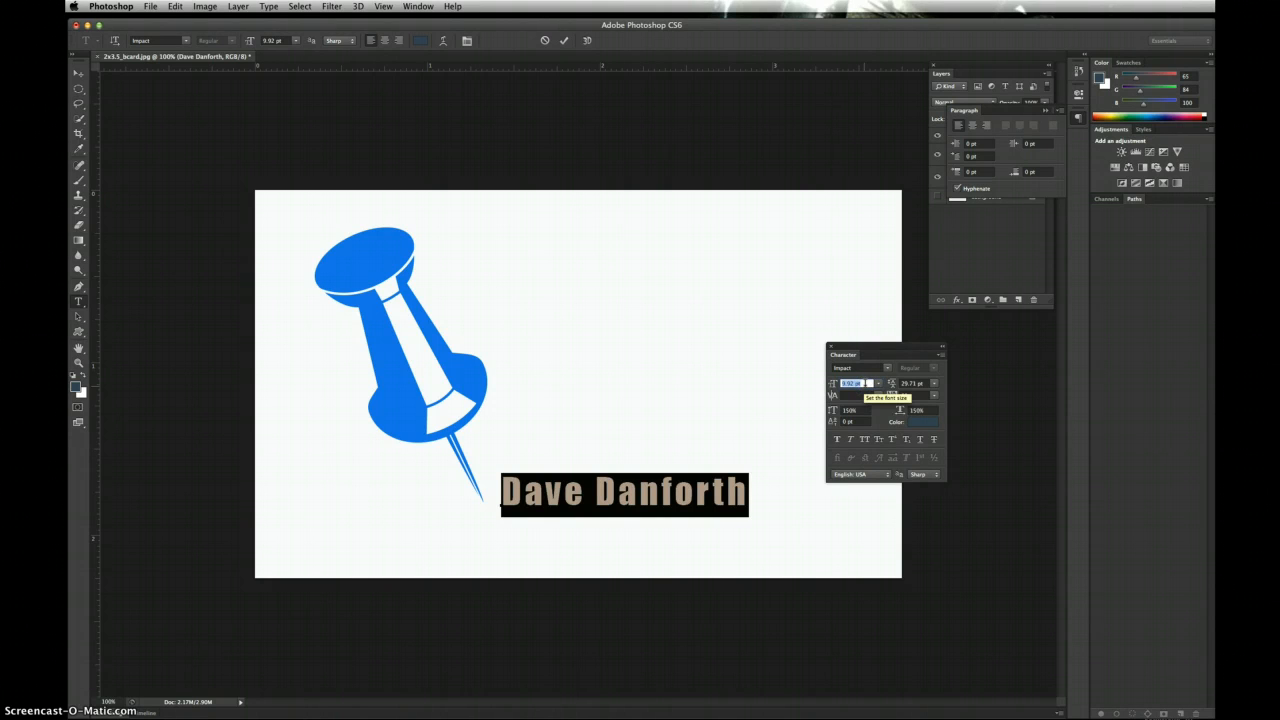
pyautogui.write('10')
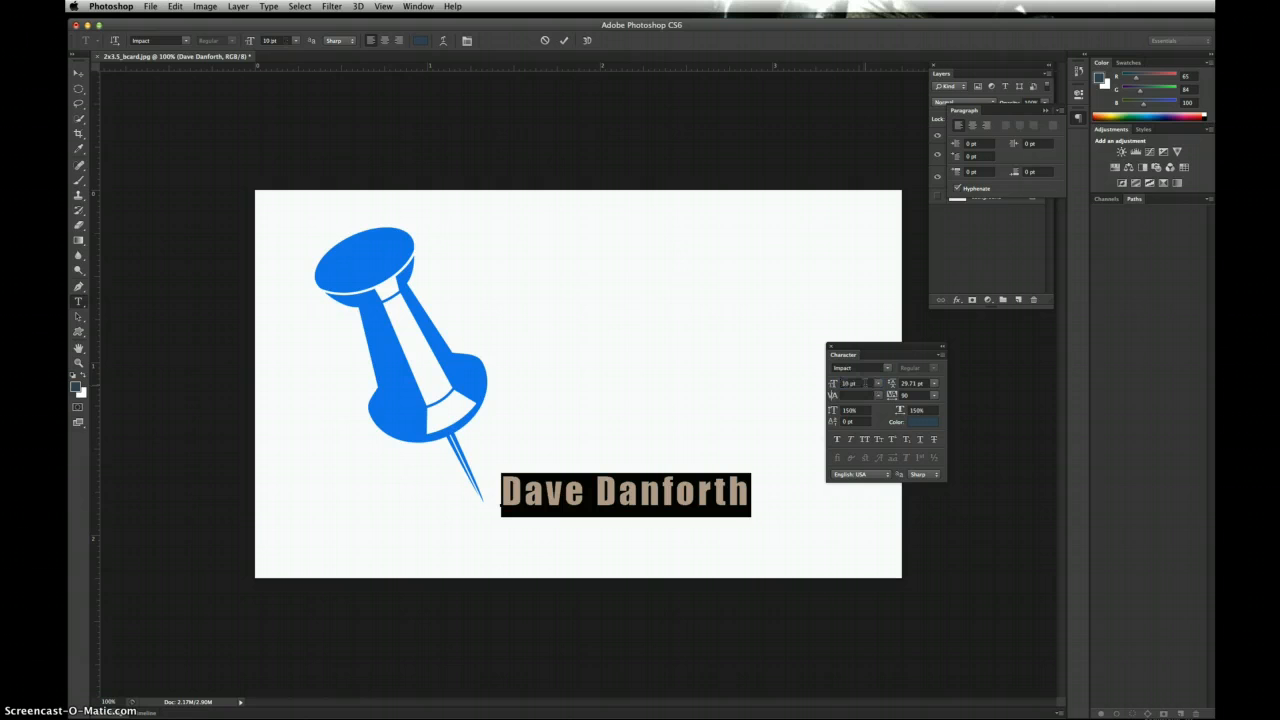
pyautogui.moveTo(846, 345); pyautogui.dragTo(775, 140)
pyautogui.click(750, 494)
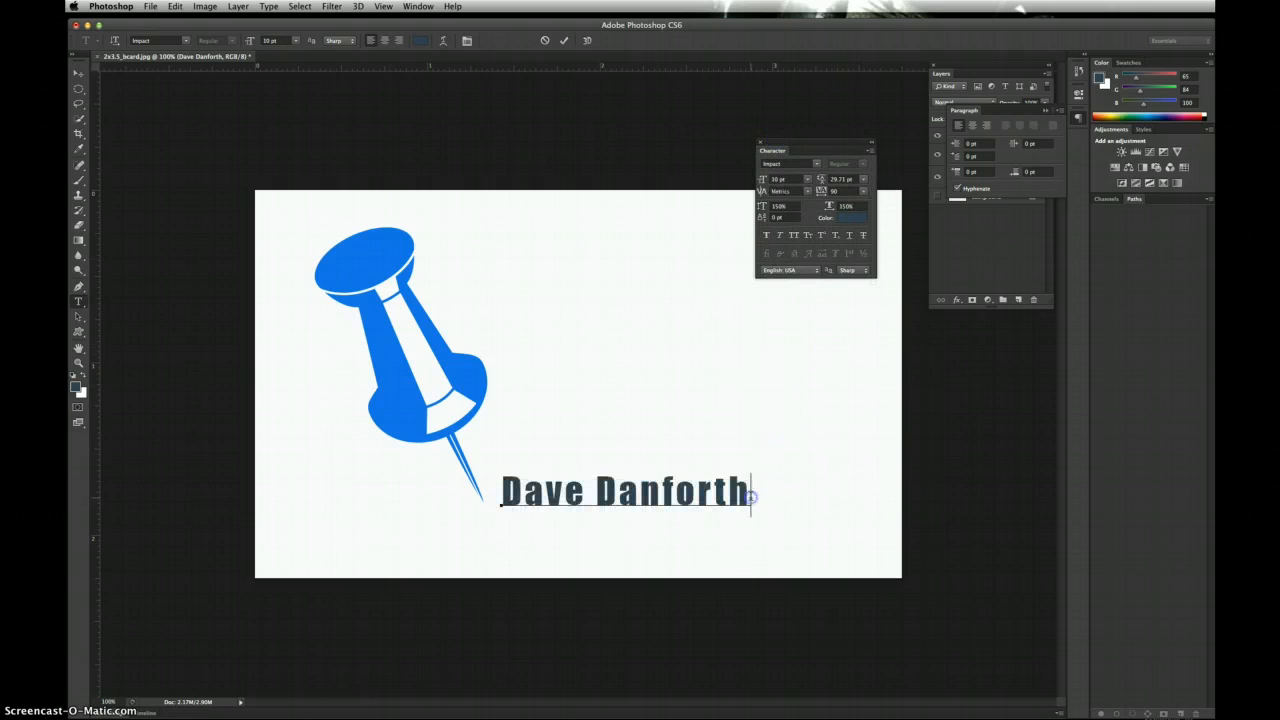
pyautogui.click(981, 247)
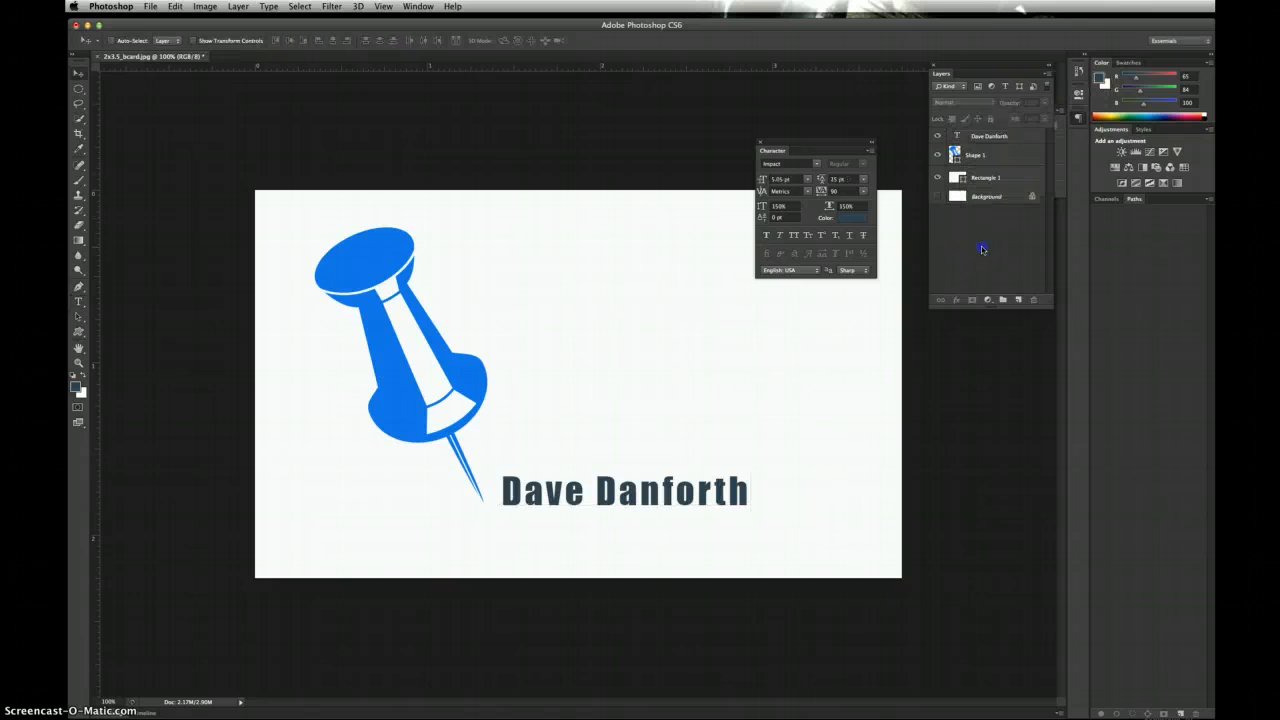
# Step: Scale the name text proportionally to about 117% with Free Transform
pyautogui.click(976, 136)
pyautogui.press('super+t')
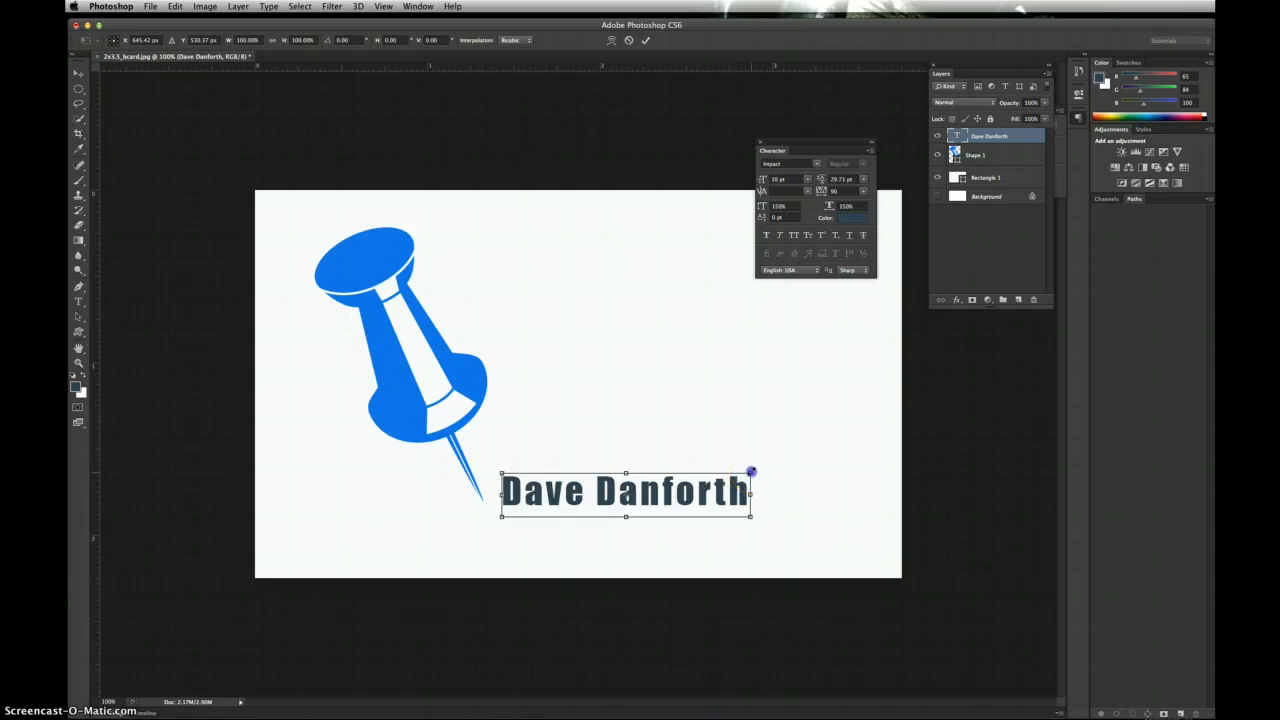
pyautogui.moveTo(751, 471); pyautogui.dragTo(789, 437)
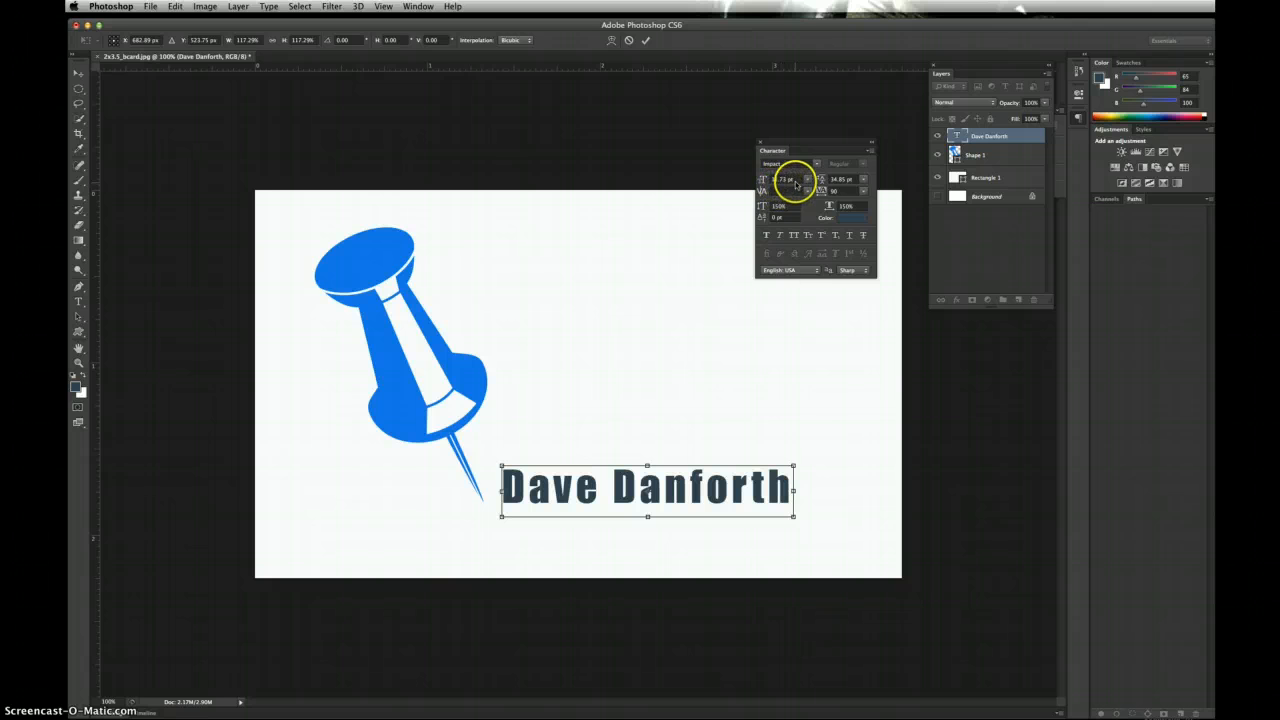
pyautogui.press('Return')
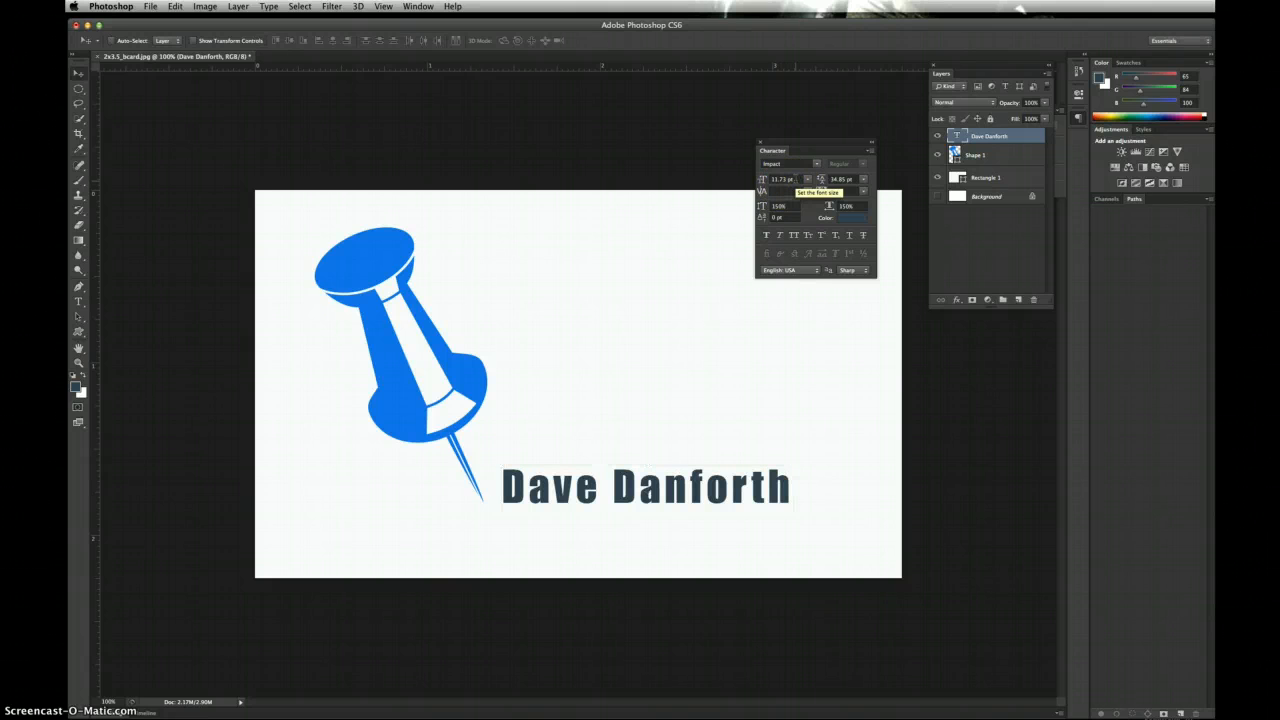
# Step: Set the font size of the whole name text to 12 pt
pyautogui.doubleClick(957, 135)
pyautogui.click(780, 180)
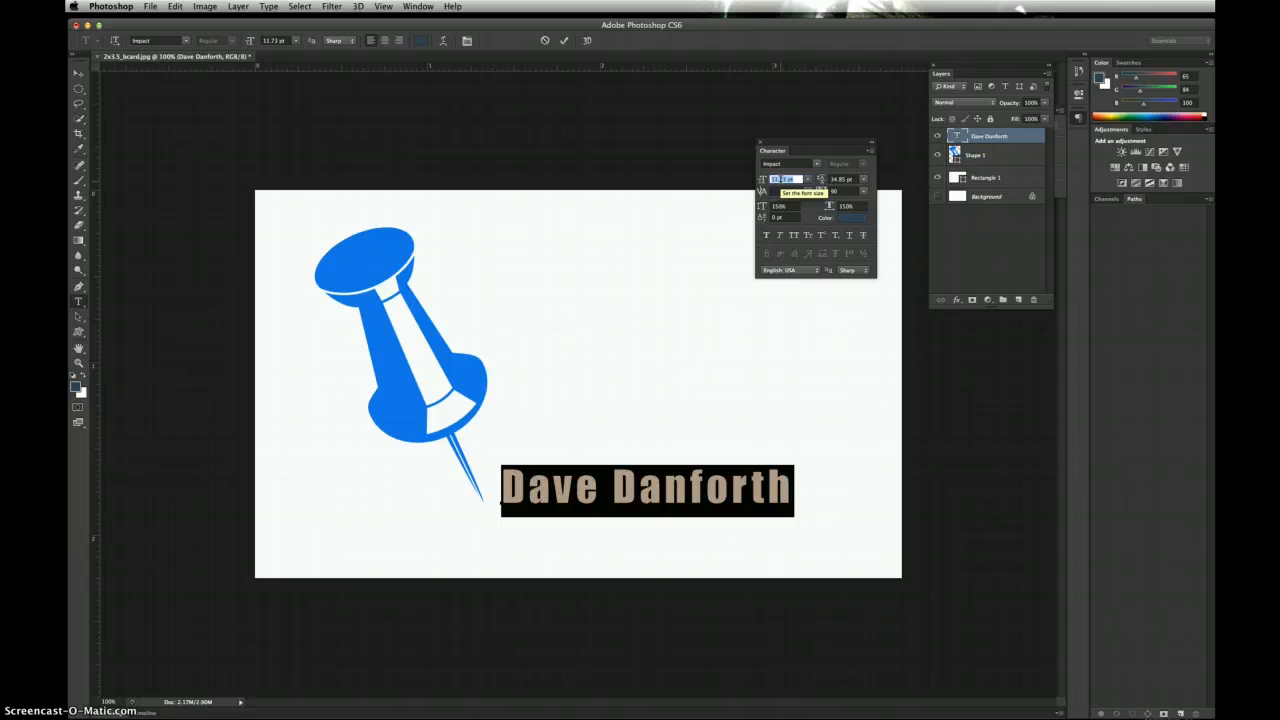
pyautogui.write('12')
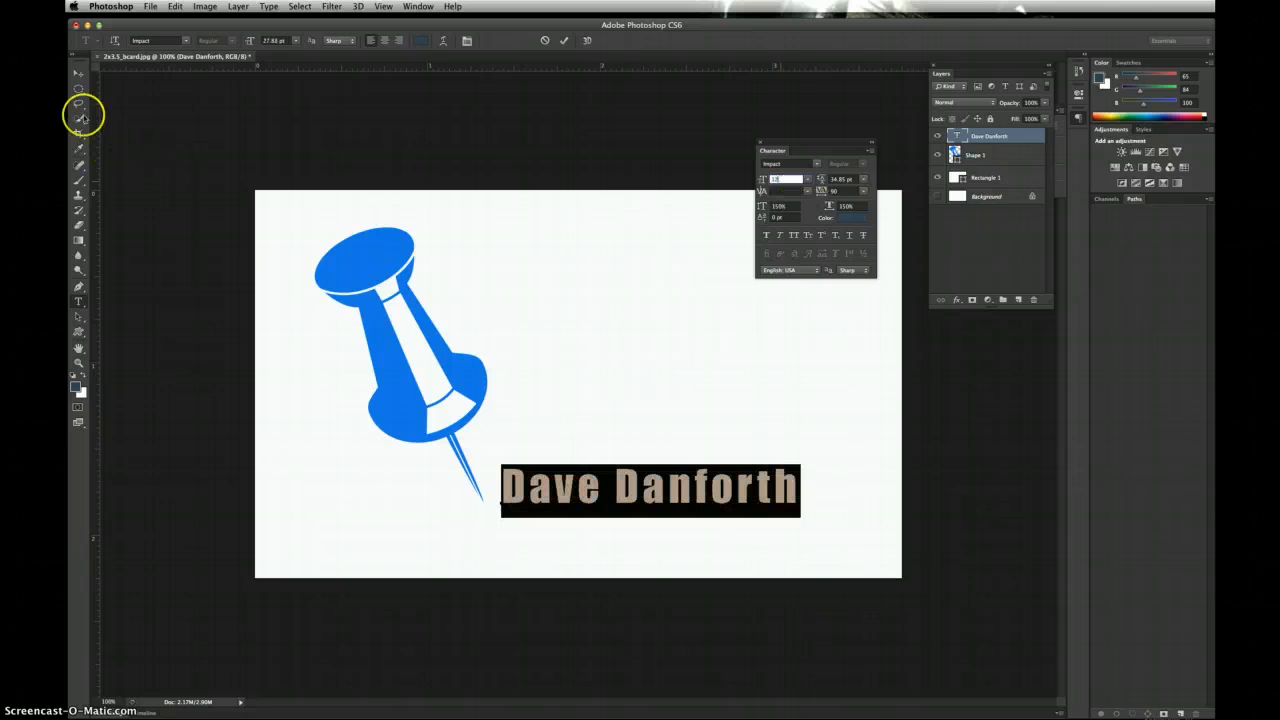
# Step: Move the name text slightly down so it sits just below the pushpin's tip
pyautogui.click(79, 74)
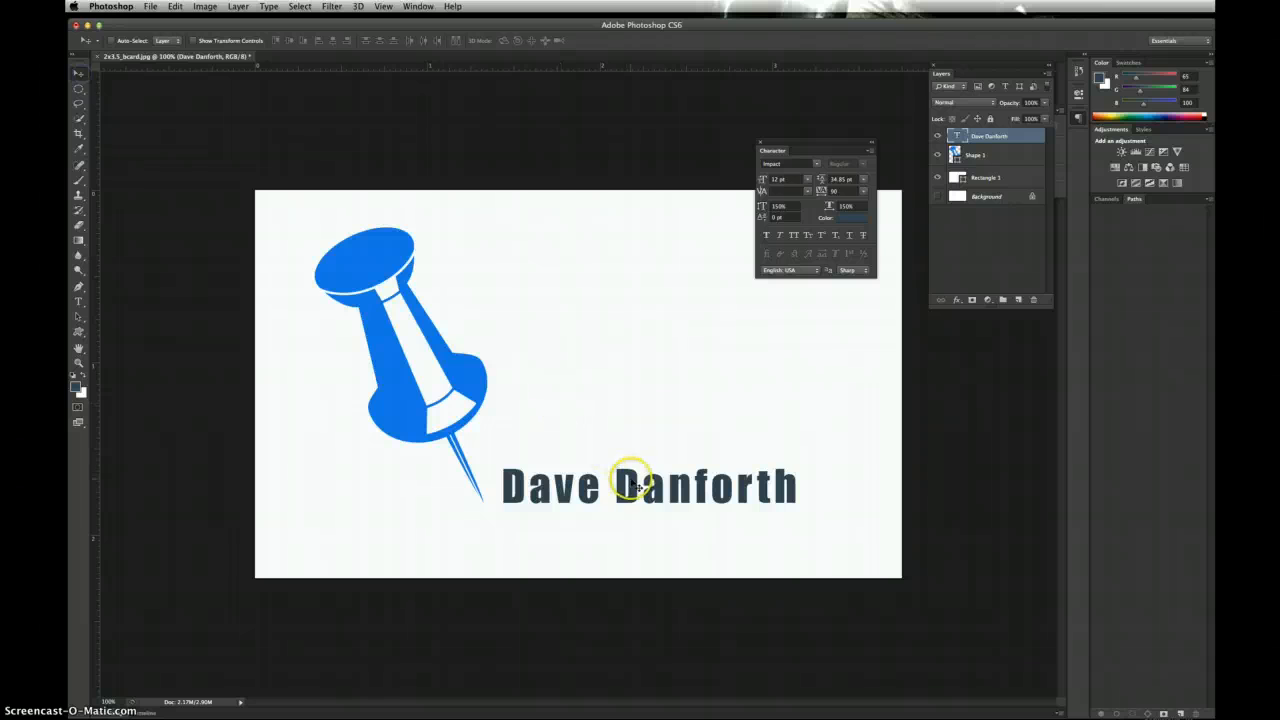
pyautogui.moveTo(628, 486); pyautogui.dragTo(622, 506)
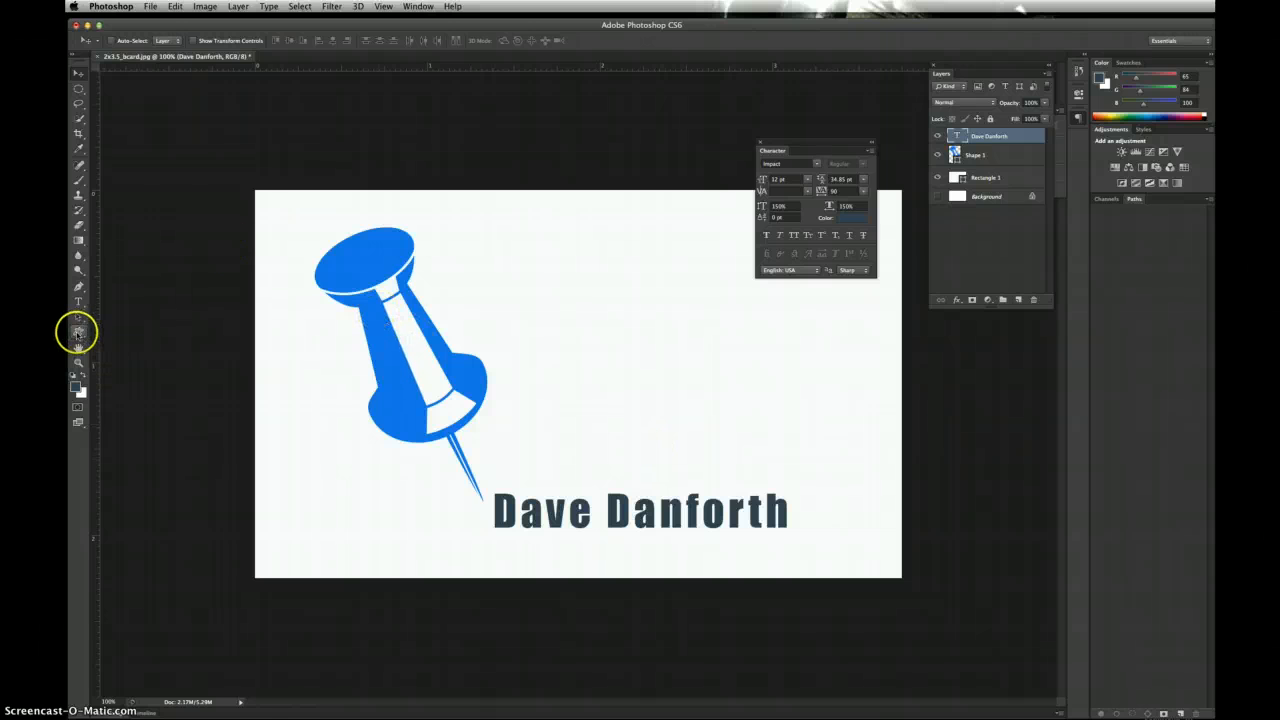
# Step: Replace the custom shape library with the Objects set
pyautogui.click(78, 333)
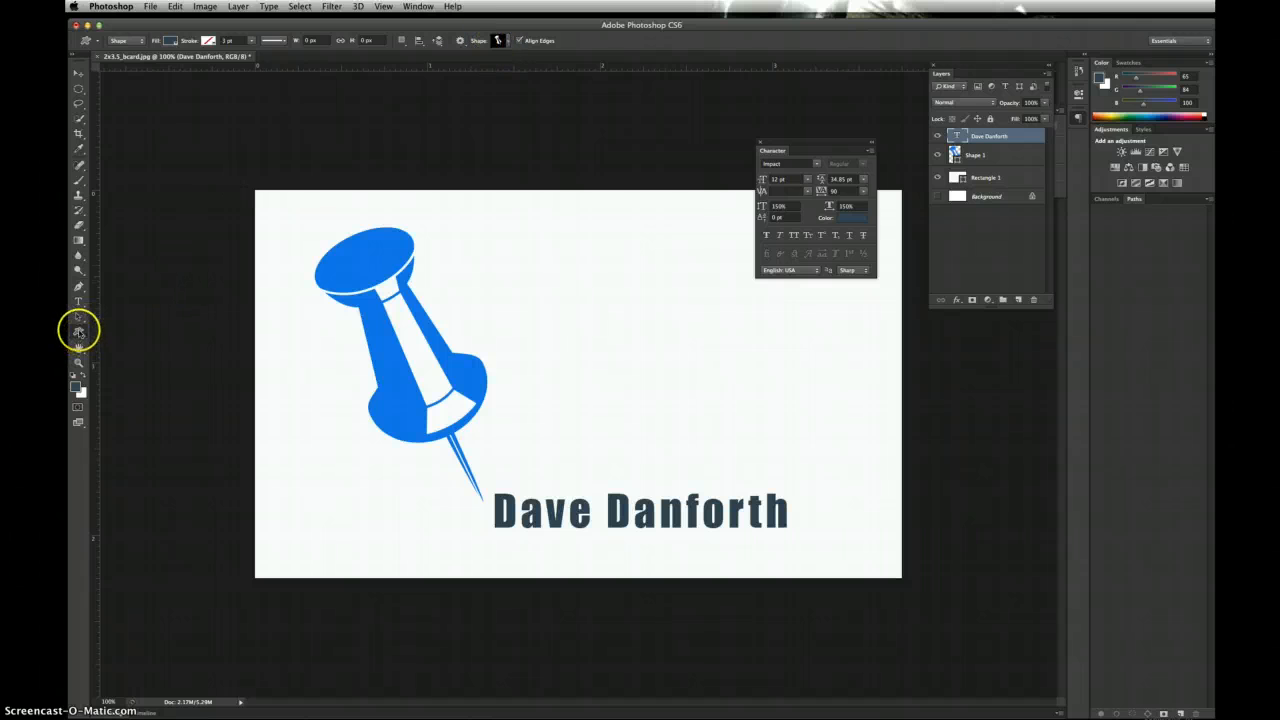
pyautogui.click(509, 42)
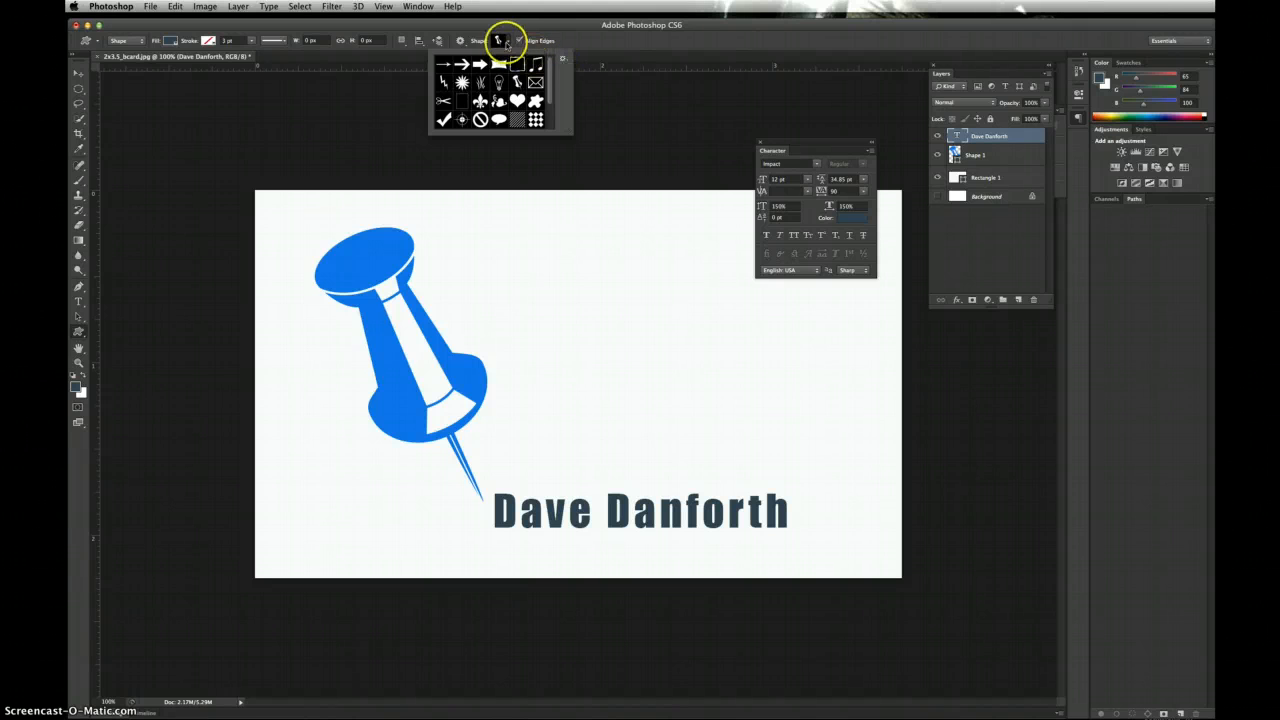
pyautogui.click(565, 62)
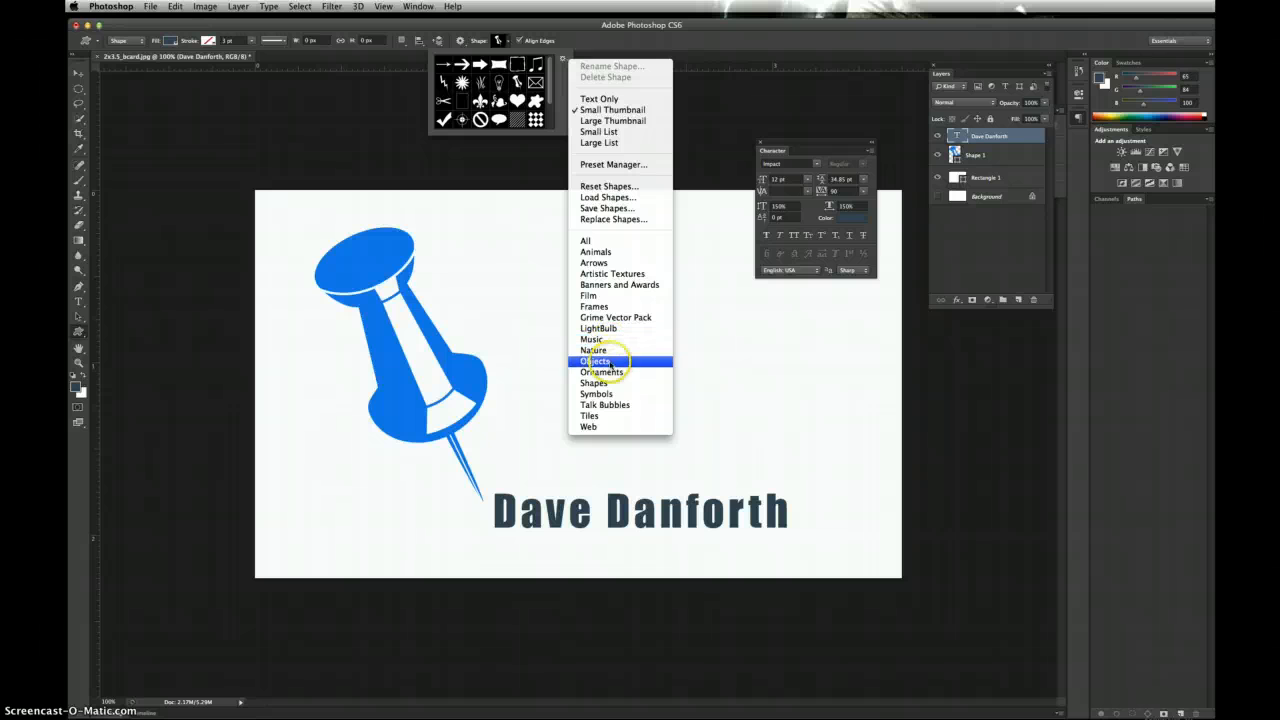
pyautogui.click(609, 362)
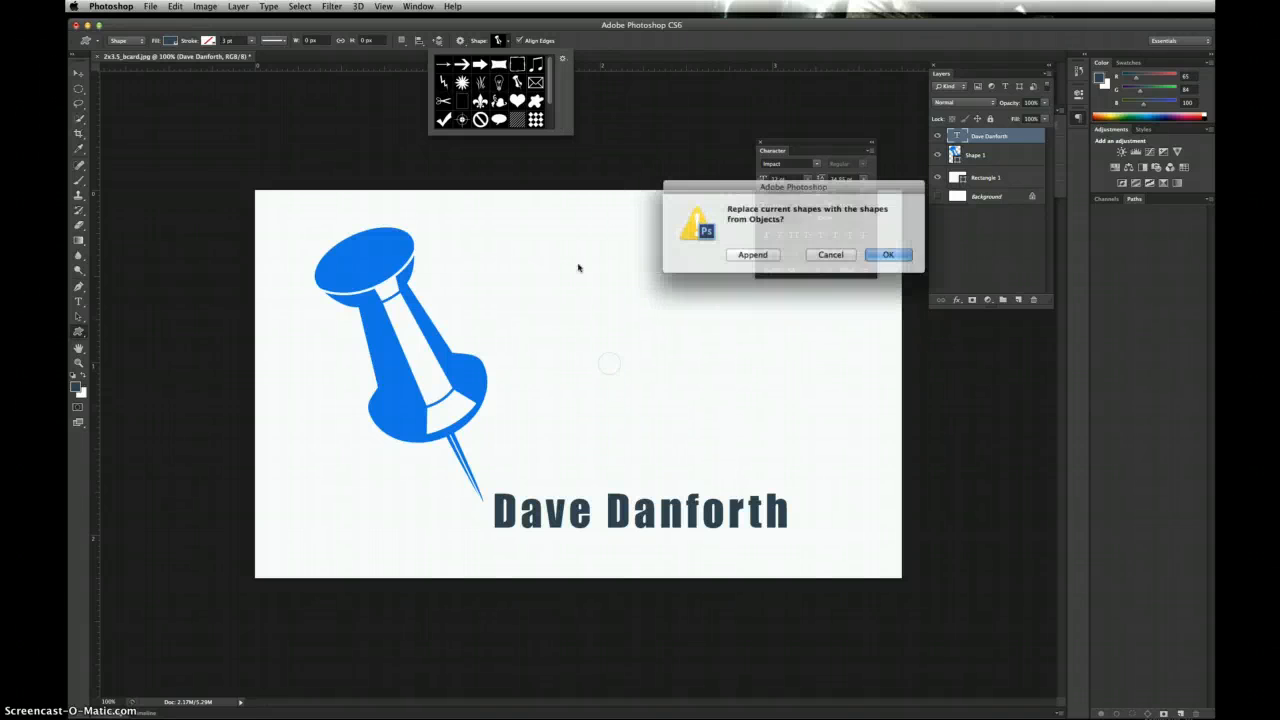
pyautogui.click(885, 253)
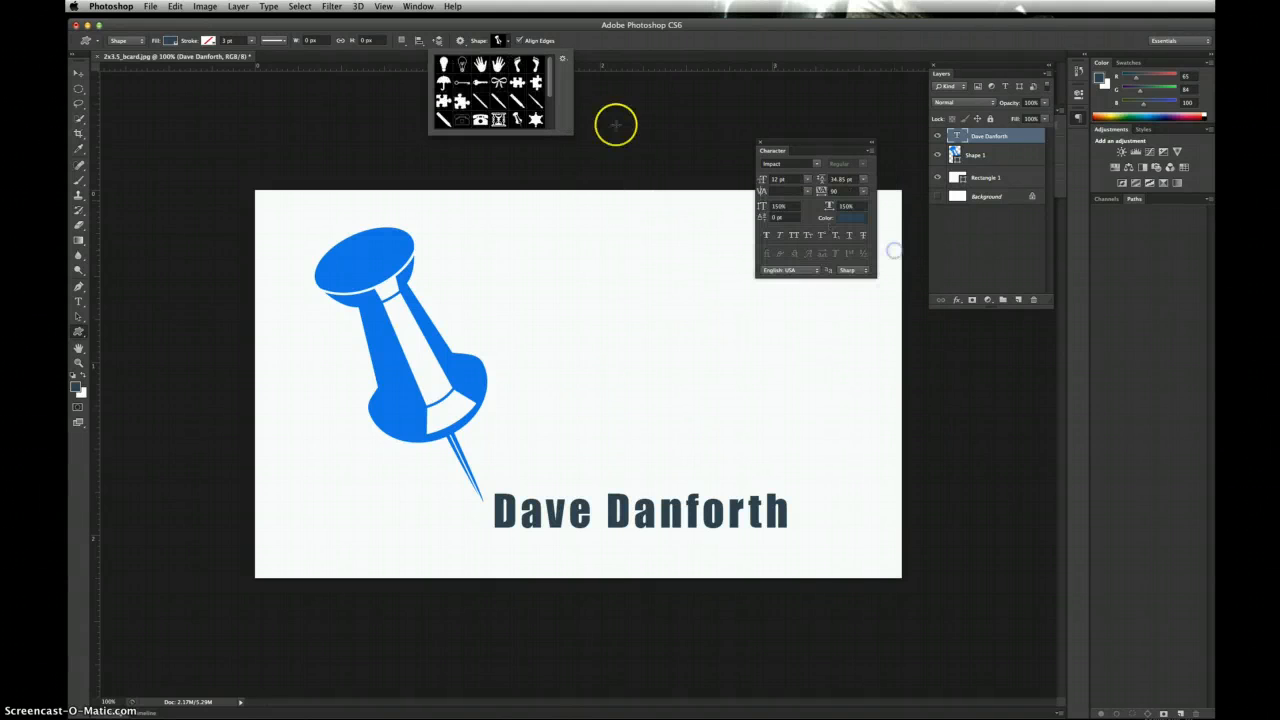
# Step: Draw a footprint custom shape about 121 by 298 px above the name text
pyautogui.moveTo(551, 92)
pyautogui.mouseDown()
pyautogui.moveTo(551, 124)
pyautogui.moveTo(551, 62)
pyautogui.moveTo(551, 120)
pyautogui.moveTo(548, 84)
pyautogui.mouseUp()
pyautogui.click(536, 64)
pyautogui.moveTo(643, 306); pyautogui.dragTo(754, 478)
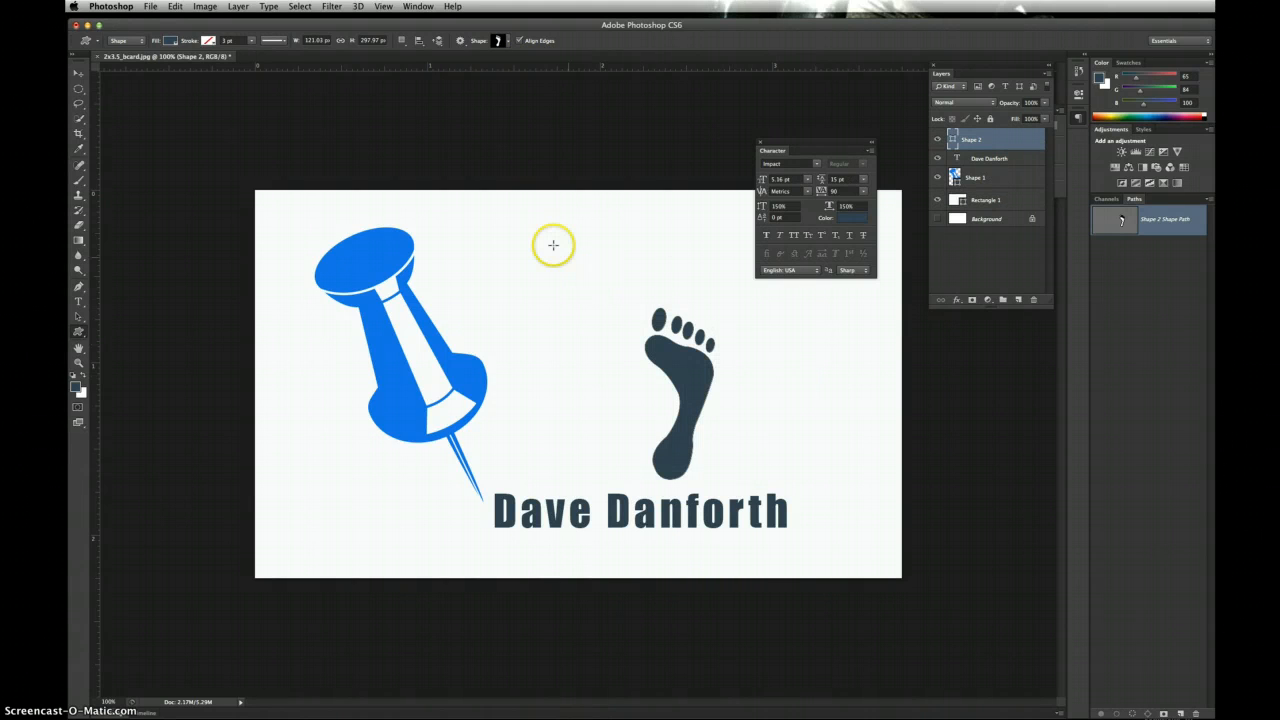
# Step: Replace the custom shape library with the Grime Vector Pack set
pyautogui.click(508, 41)
pyautogui.click(565, 58)
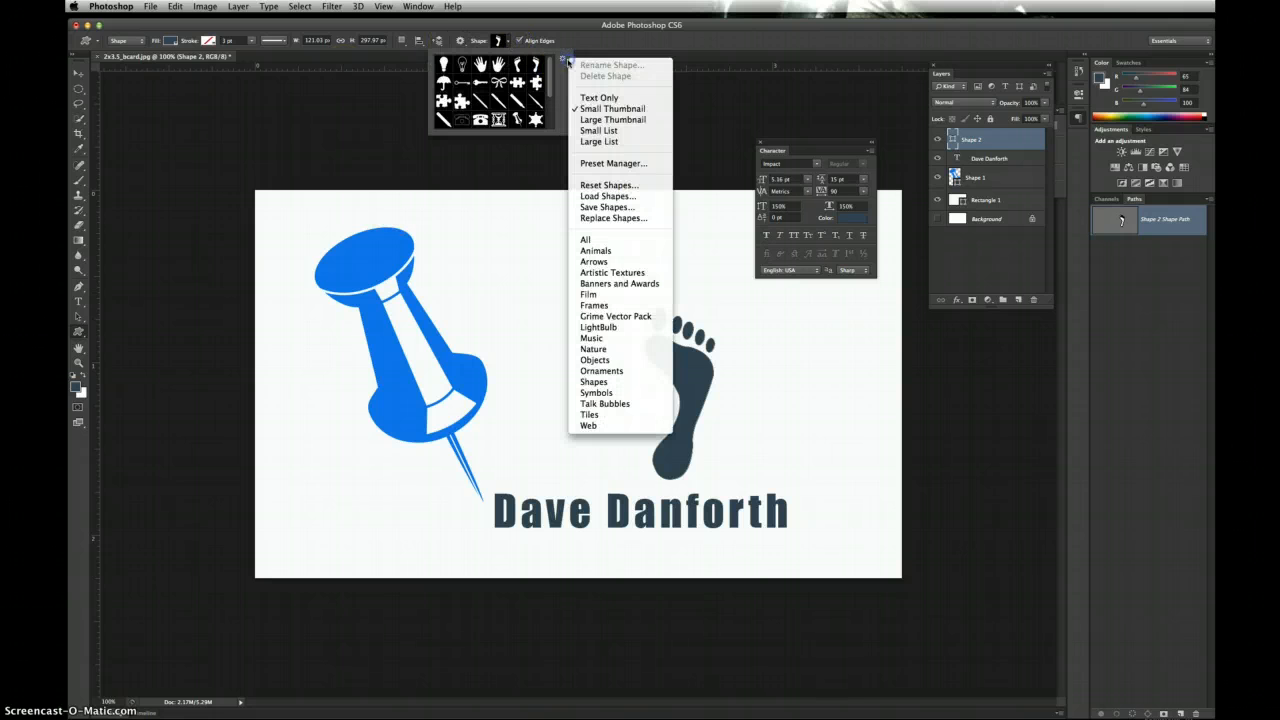
pyautogui.click(615, 316)
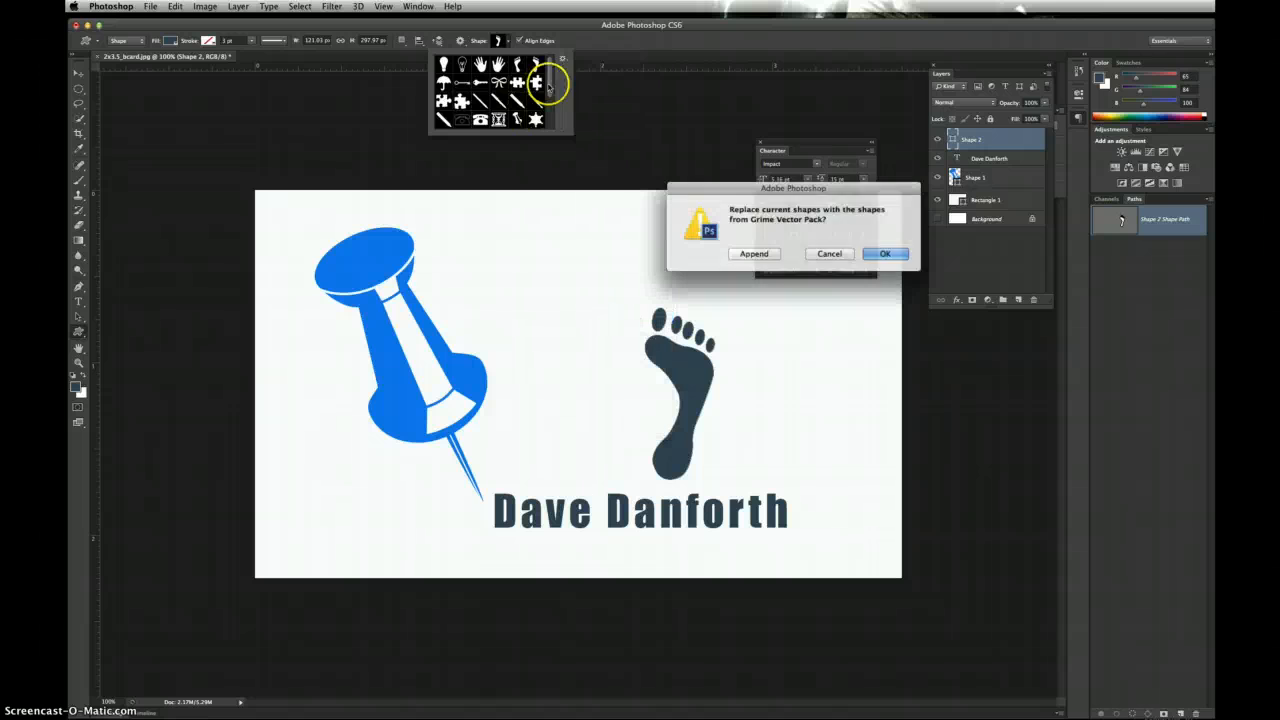
pyautogui.click(881, 256)
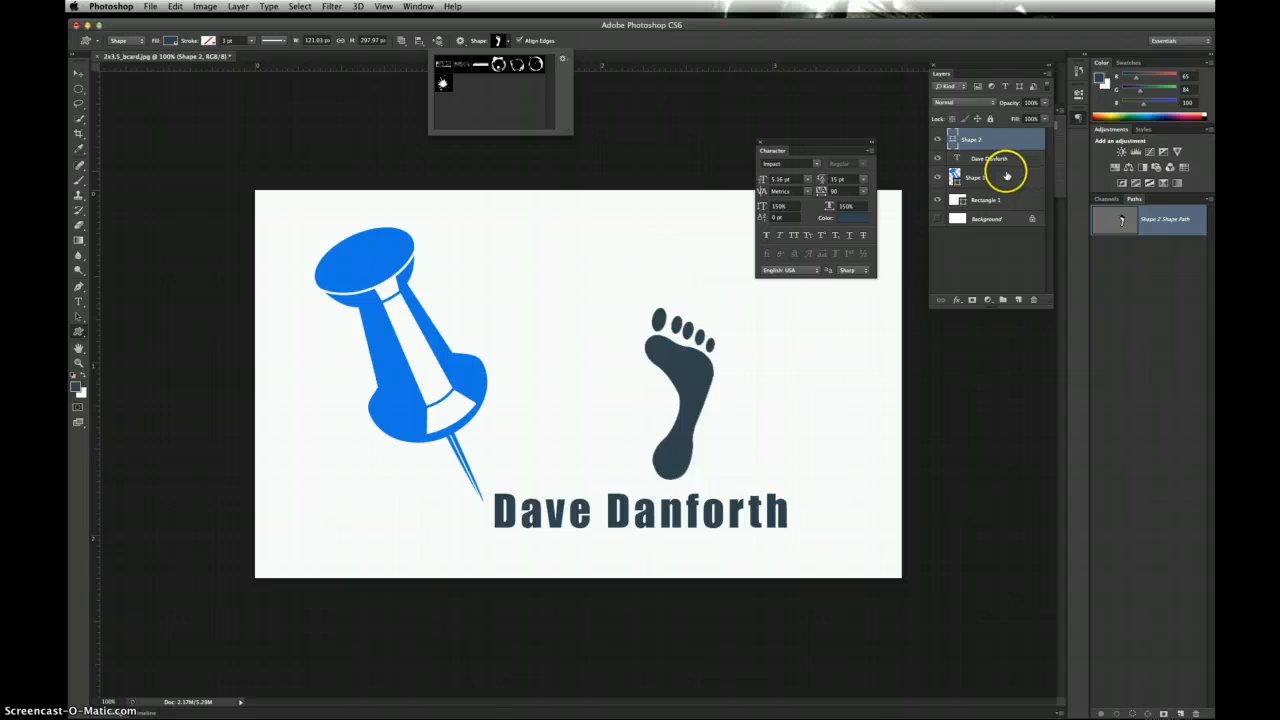
# Step: Move the footprint layer below the pushpin layer and delete both shape layers
pyautogui.moveTo(1005, 139); pyautogui.dragTo(1005, 183)
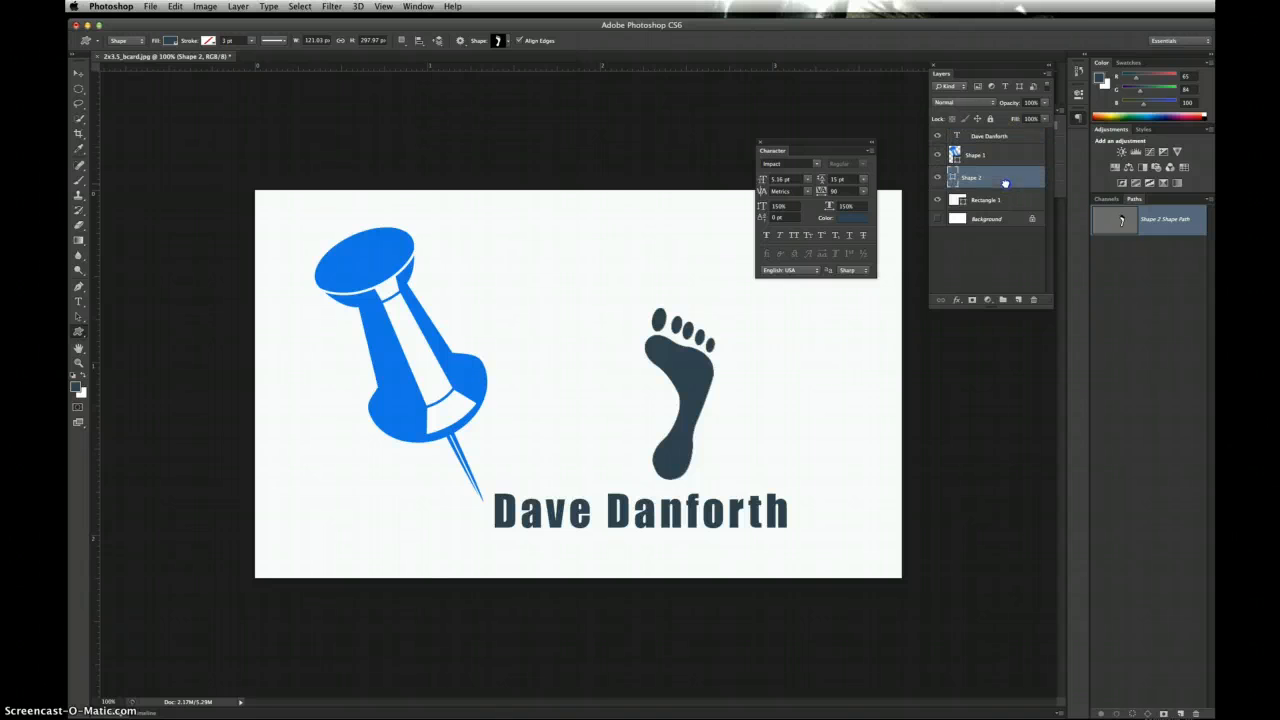
pyautogui.keyDown('shift'); pyautogui.click(1006, 155); pyautogui.keyUp('shift')
pyautogui.click(1034, 302)
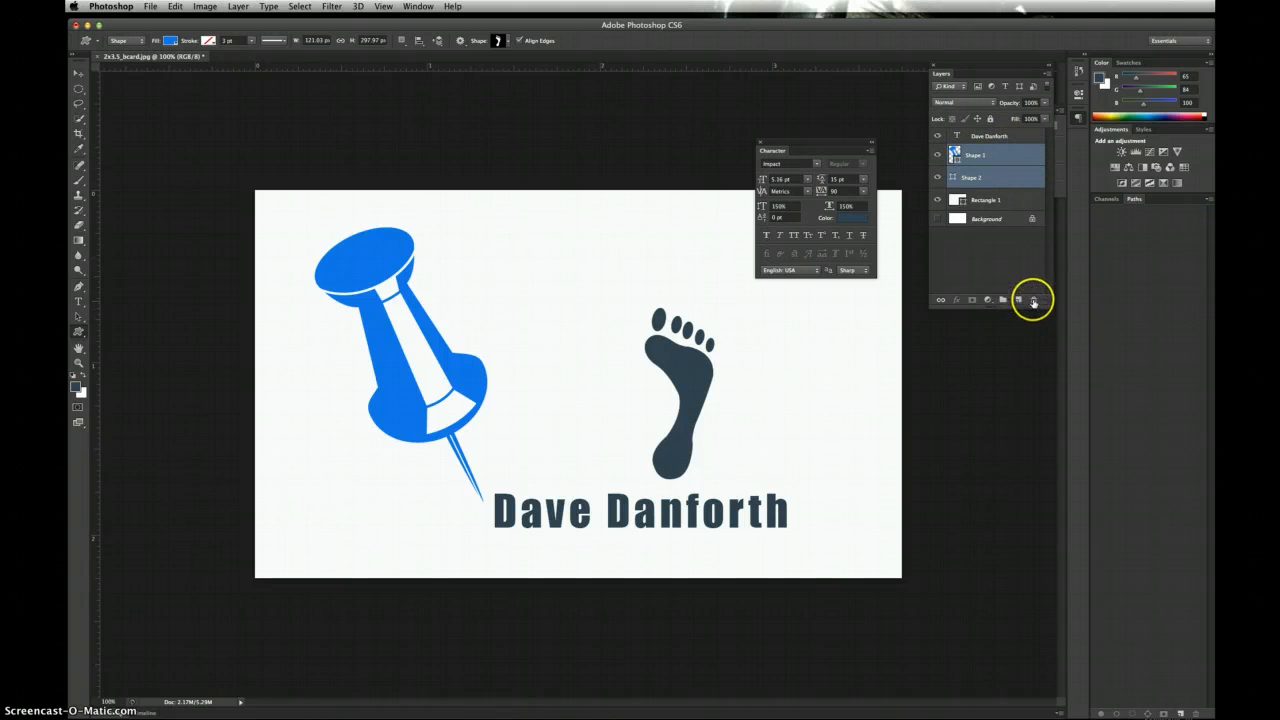
pyautogui.click(871, 259)
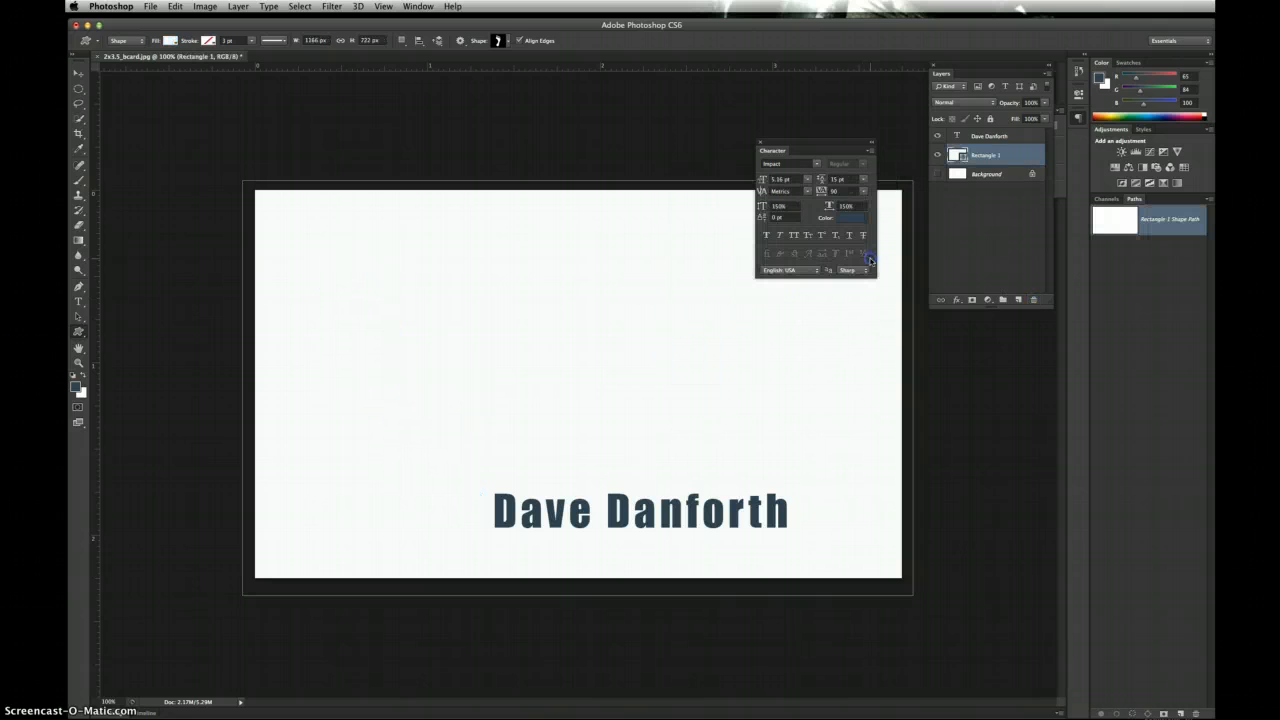
# Step: Draw the first grunge ring from the Grime Vector Pack, about 696 by 675 px, bleeding off the card's upper-left edges
pyautogui.click(507, 42)
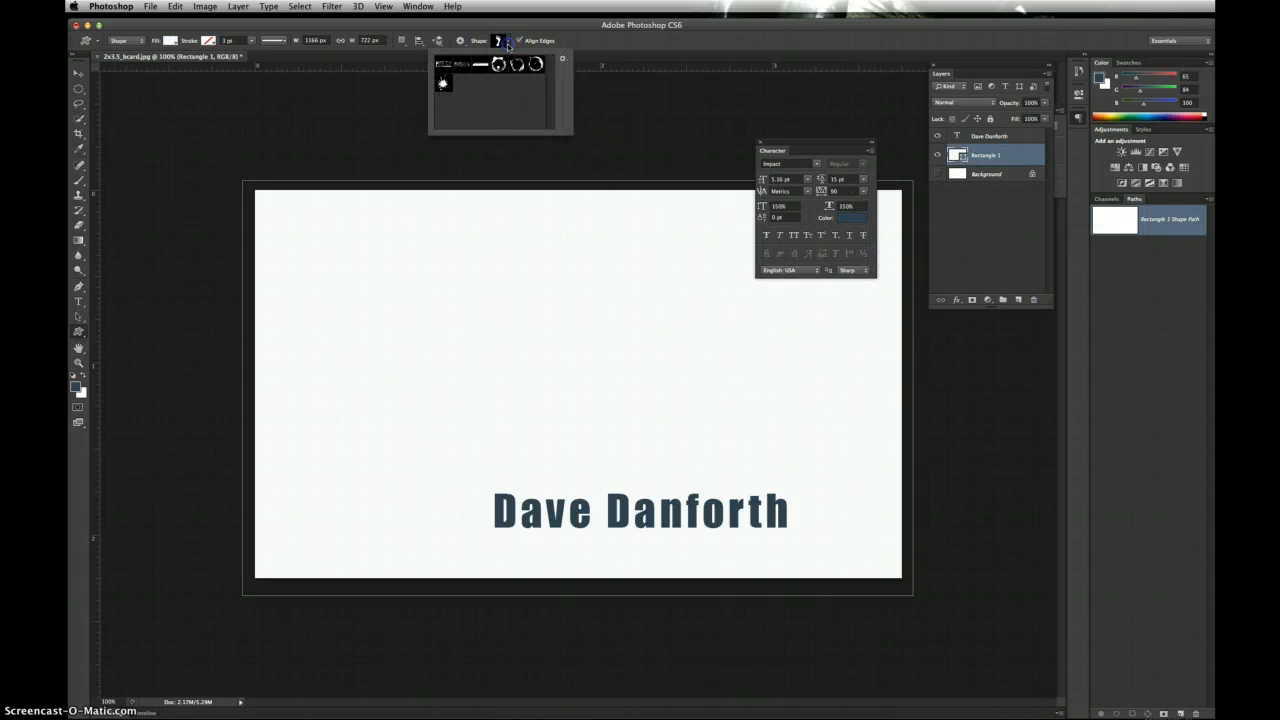
pyautogui.click(498, 64)
pyautogui.click(426, 214)
pyautogui.moveTo(351, 250); pyautogui.dragTo(709, 554)
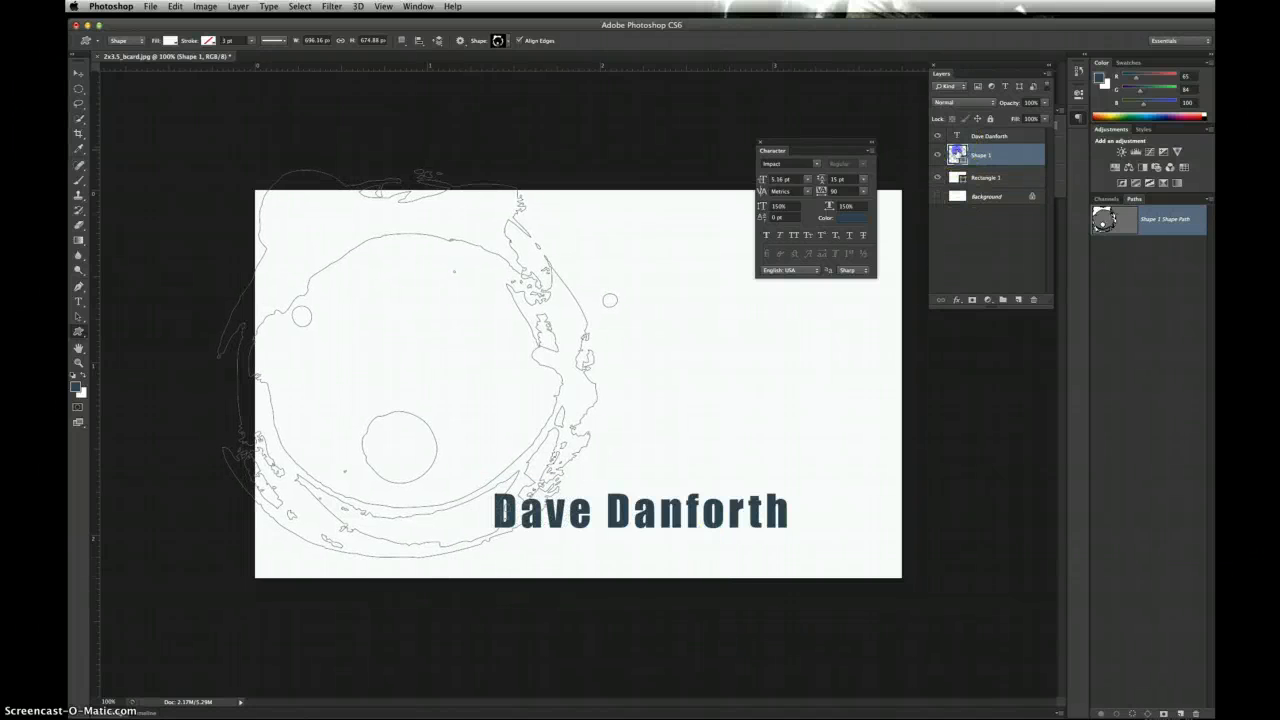
# Step: Change the grunge ring's fill color to dark navy #162a39
pyautogui.doubleClick(957, 154)
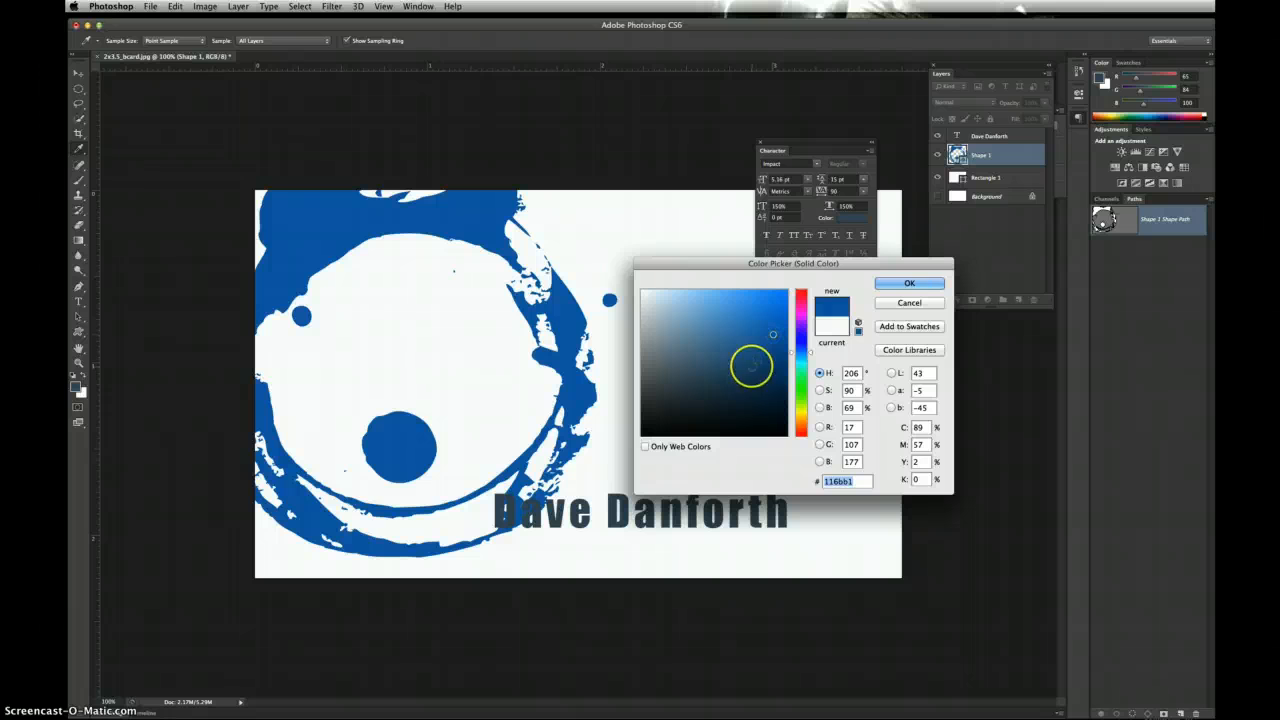
pyautogui.moveTo(751, 367); pyautogui.dragTo(730, 403)
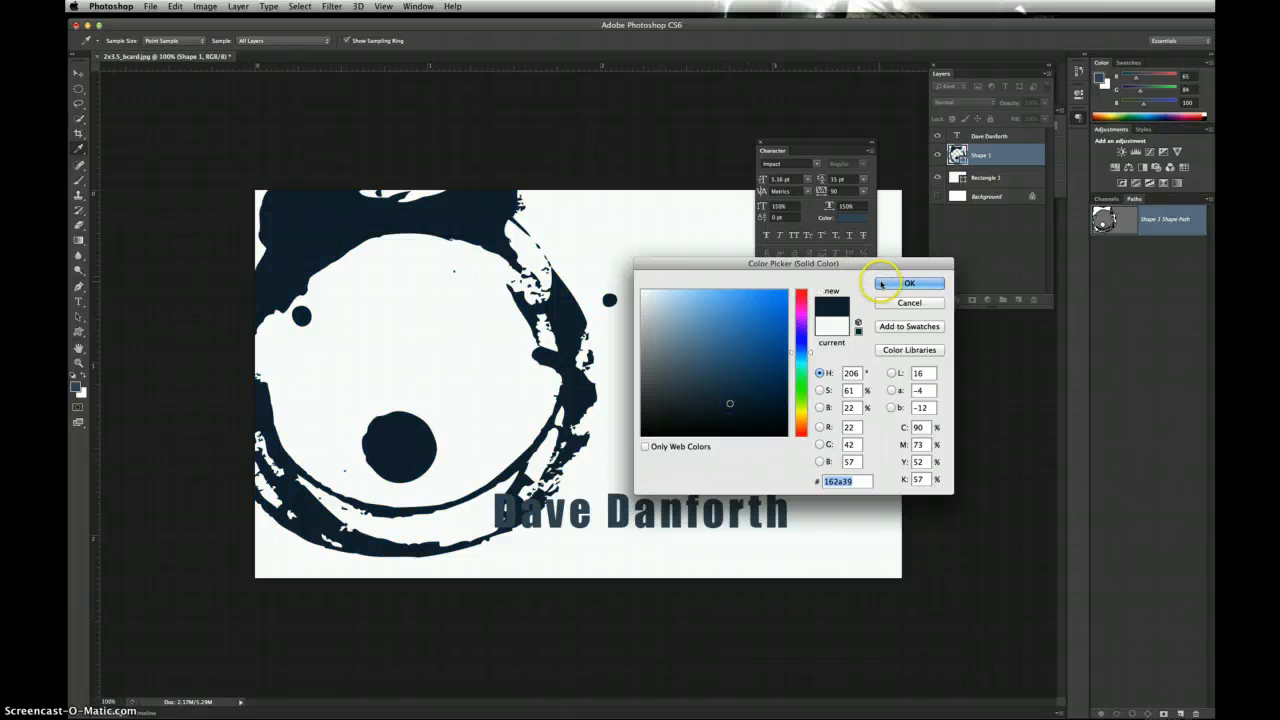
pyautogui.click(881, 284)
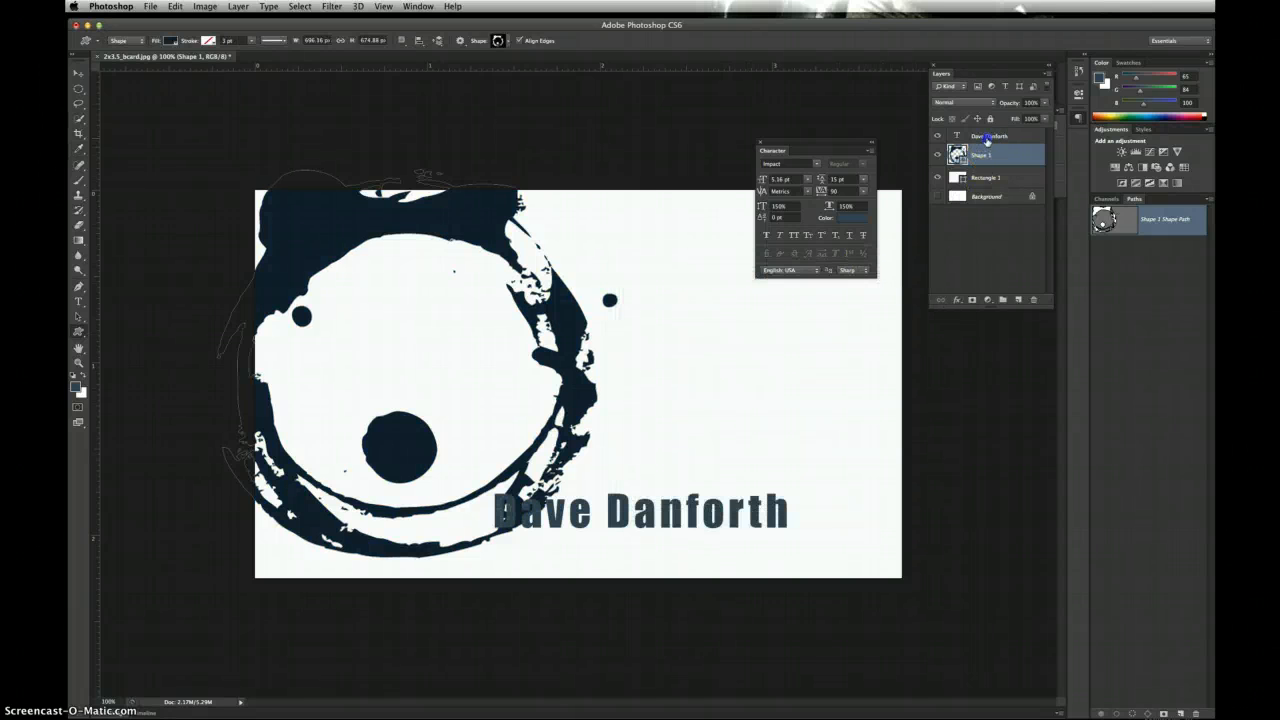
# Step: Try the name text inside the grunge ring and place it in the card's lower-right area, clear of the ring
pyautogui.click(987, 140)
pyautogui.press('v')
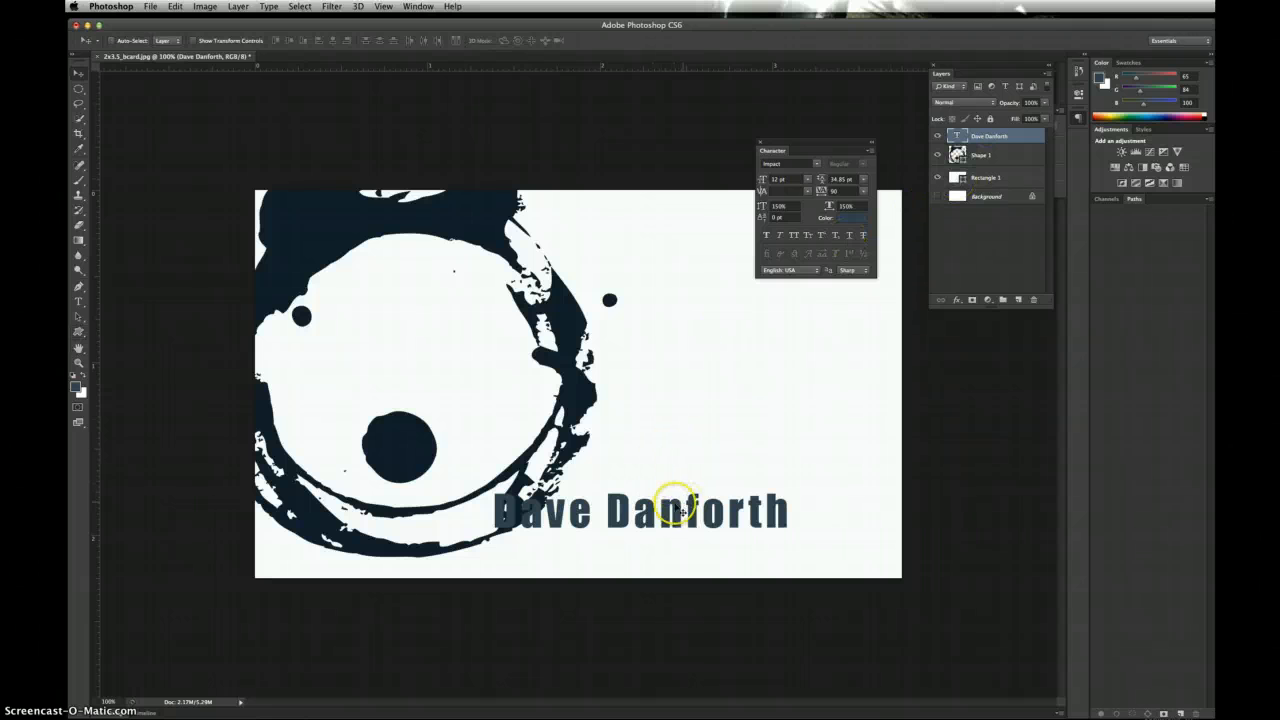
pyautogui.moveTo(674, 507); pyautogui.dragTo(437, 350)
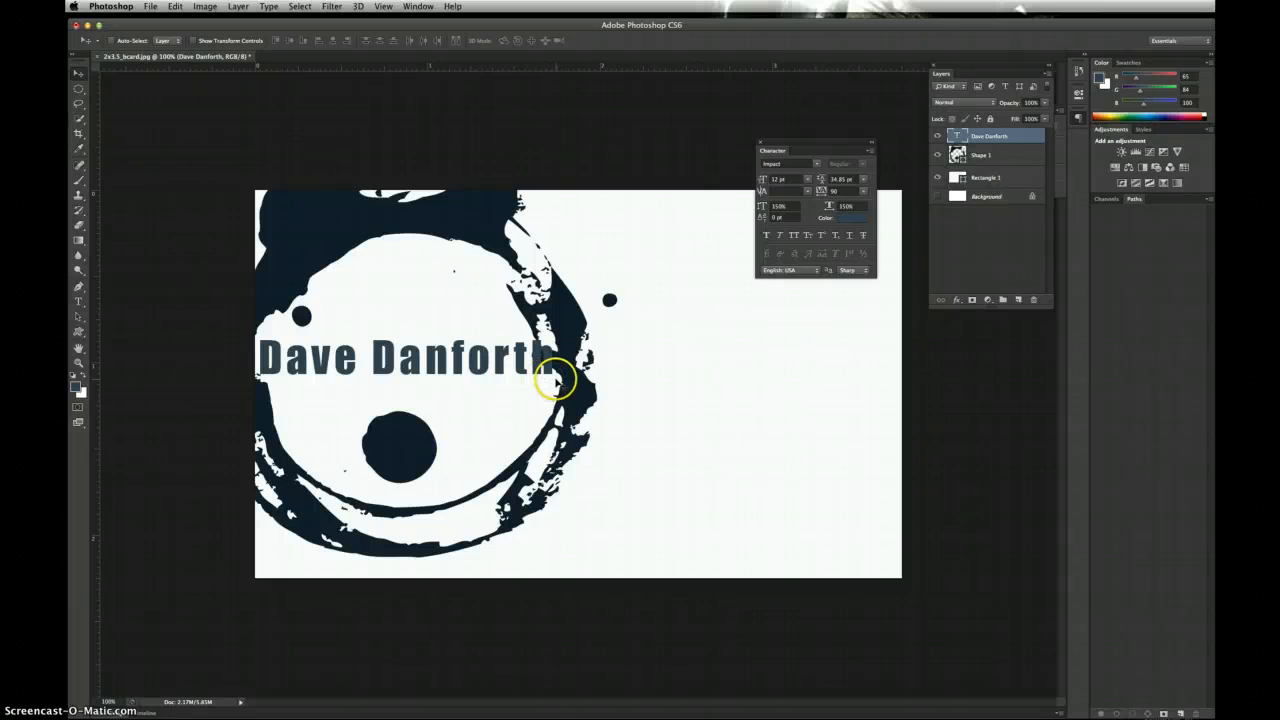
pyautogui.moveTo(630, 400); pyautogui.dragTo(843, 497)
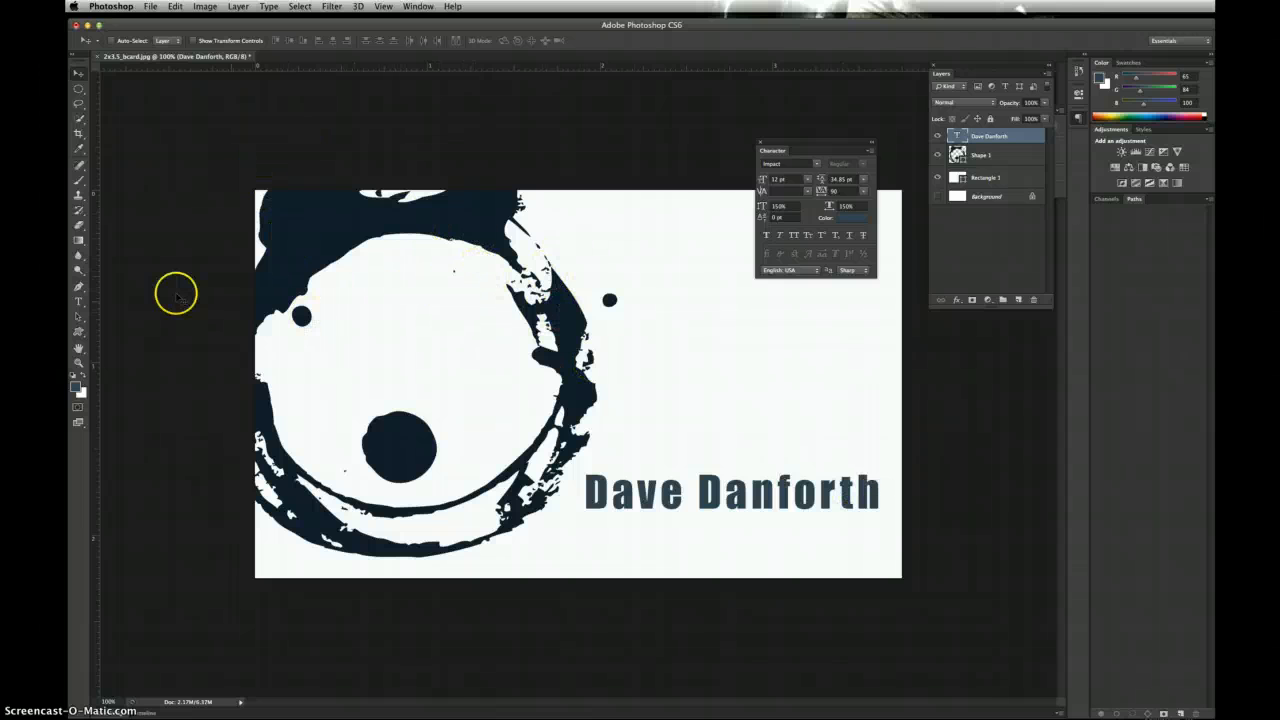
# Step: Browse the Brush tool's presets and append the Special Effect Brushes set to them
pyautogui.click(79, 335)
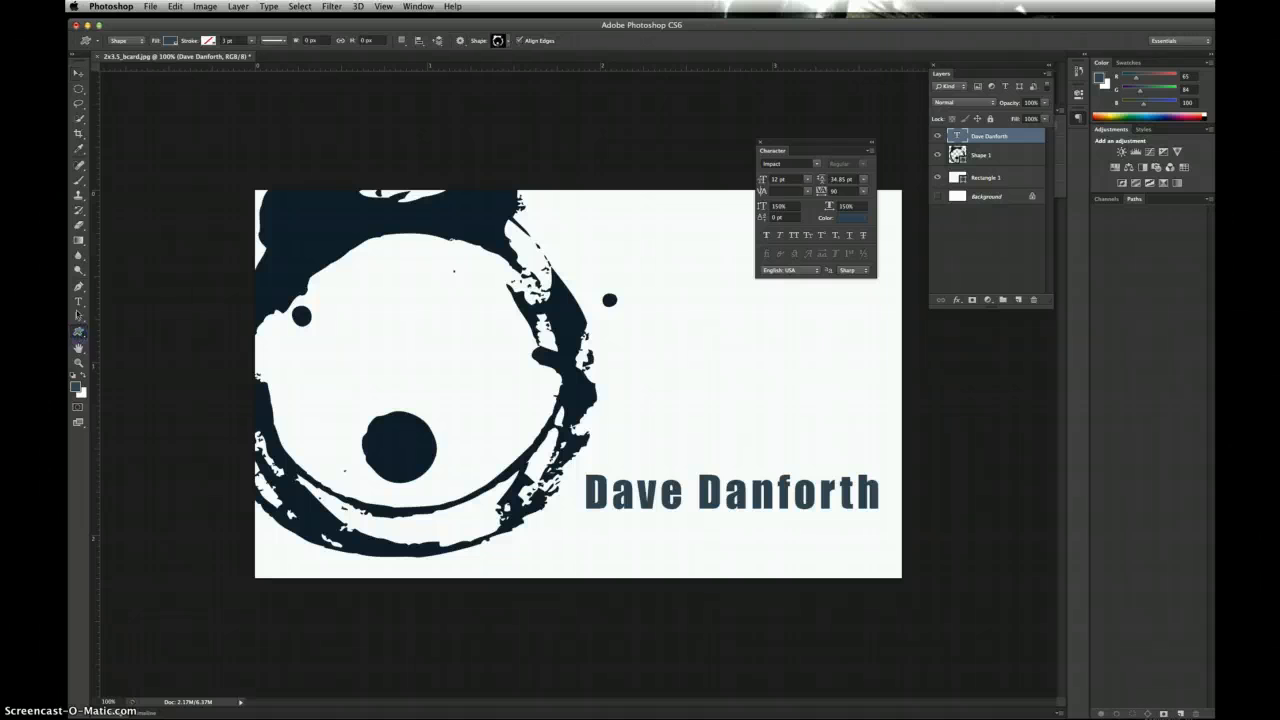
pyautogui.click(80, 182)
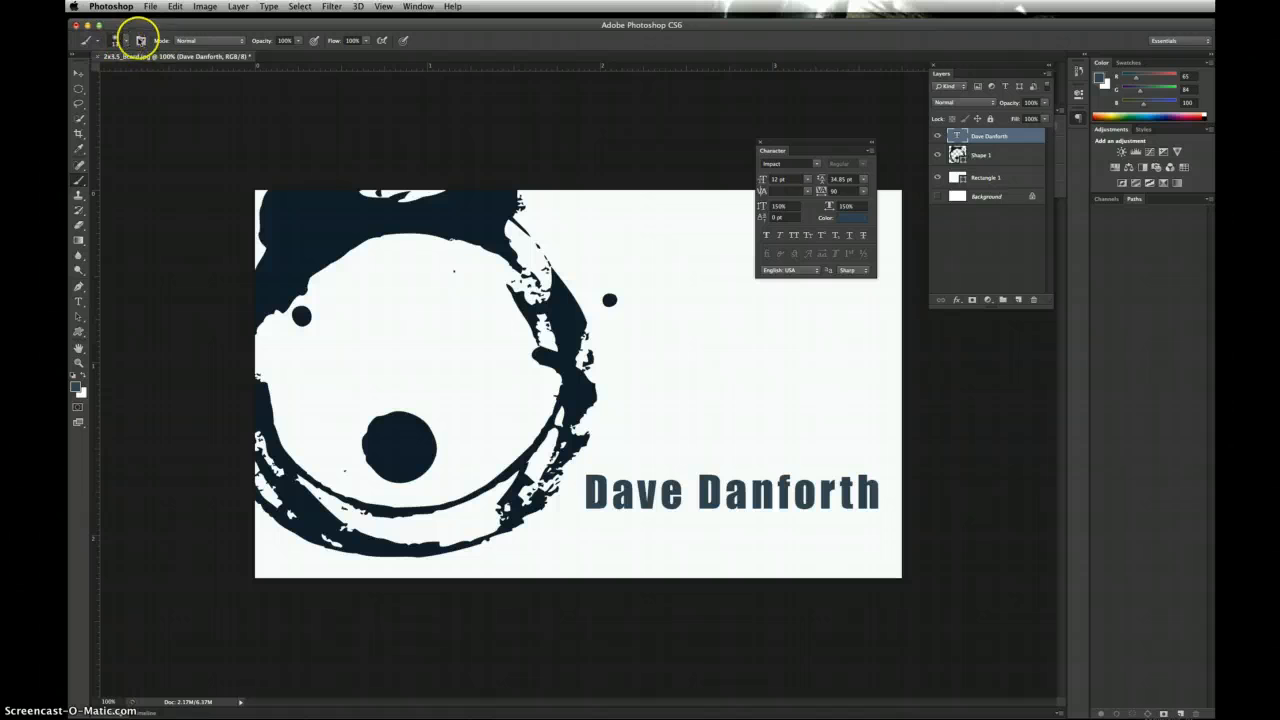
pyautogui.click(129, 40)
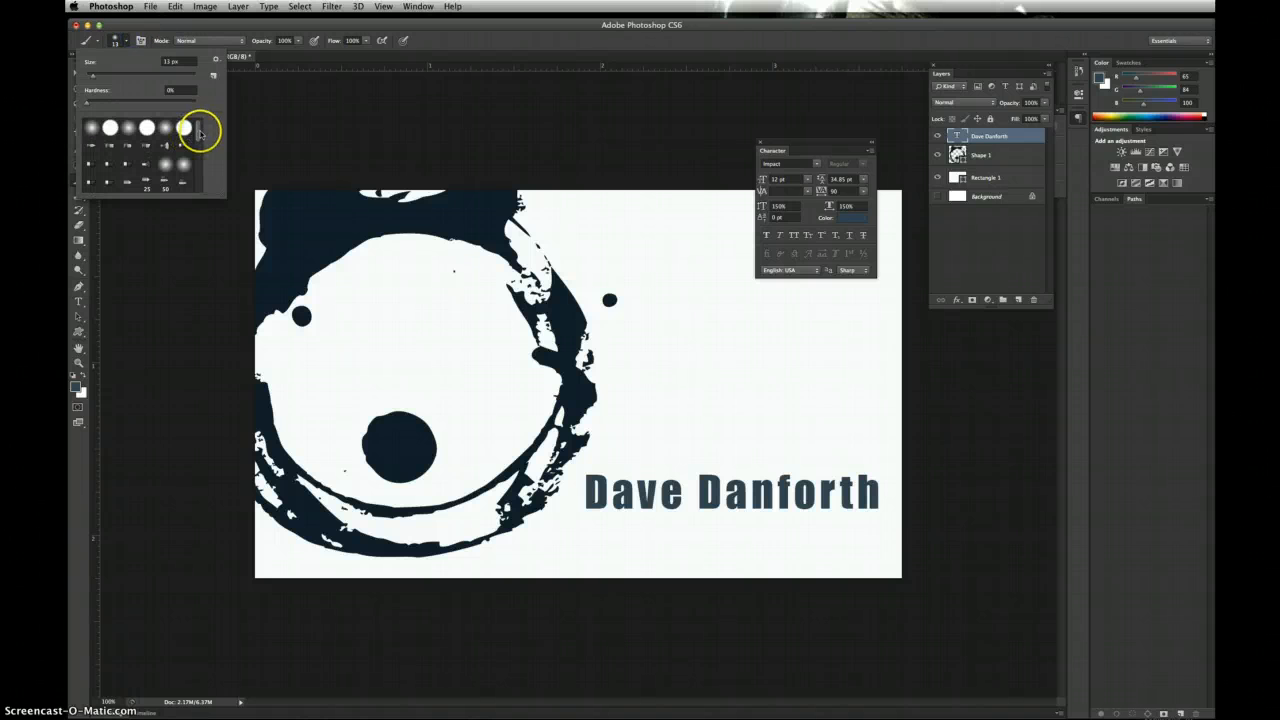
pyautogui.moveTo(199, 130); pyautogui.dragTo(203, 181)
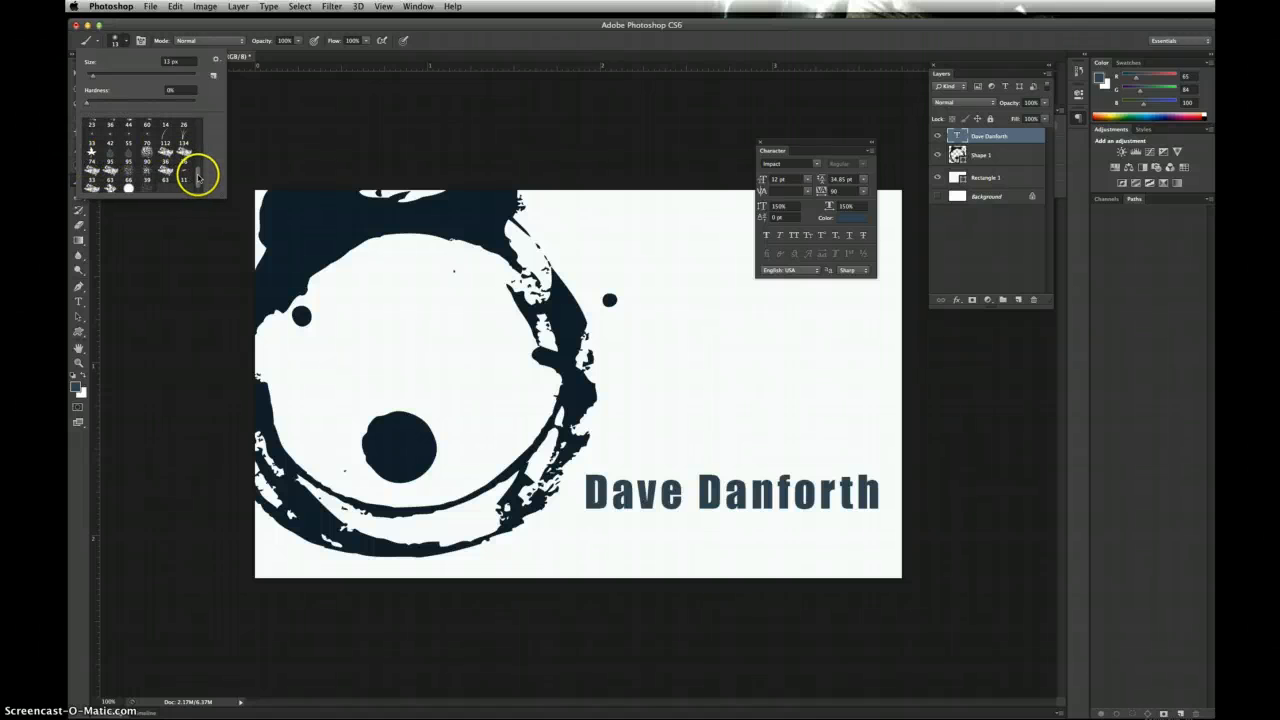
pyautogui.moveTo(198, 178); pyautogui.dragTo(197, 88)
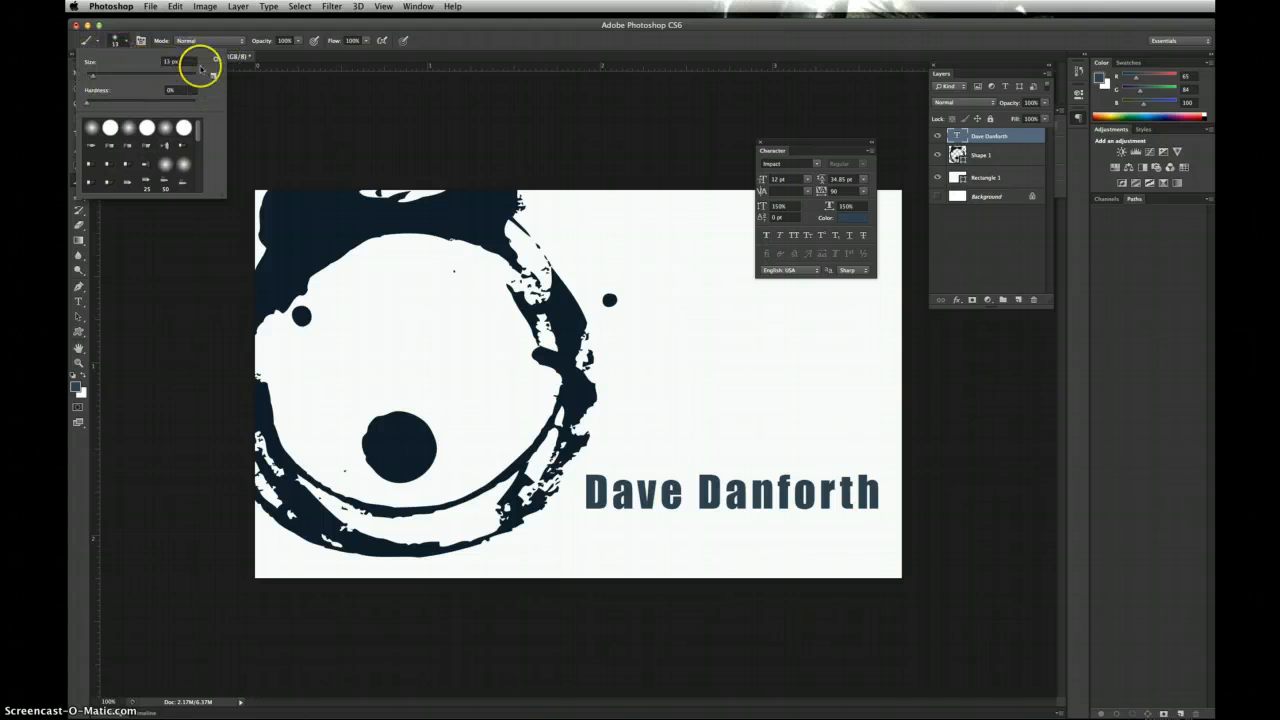
pyautogui.click(217, 61)
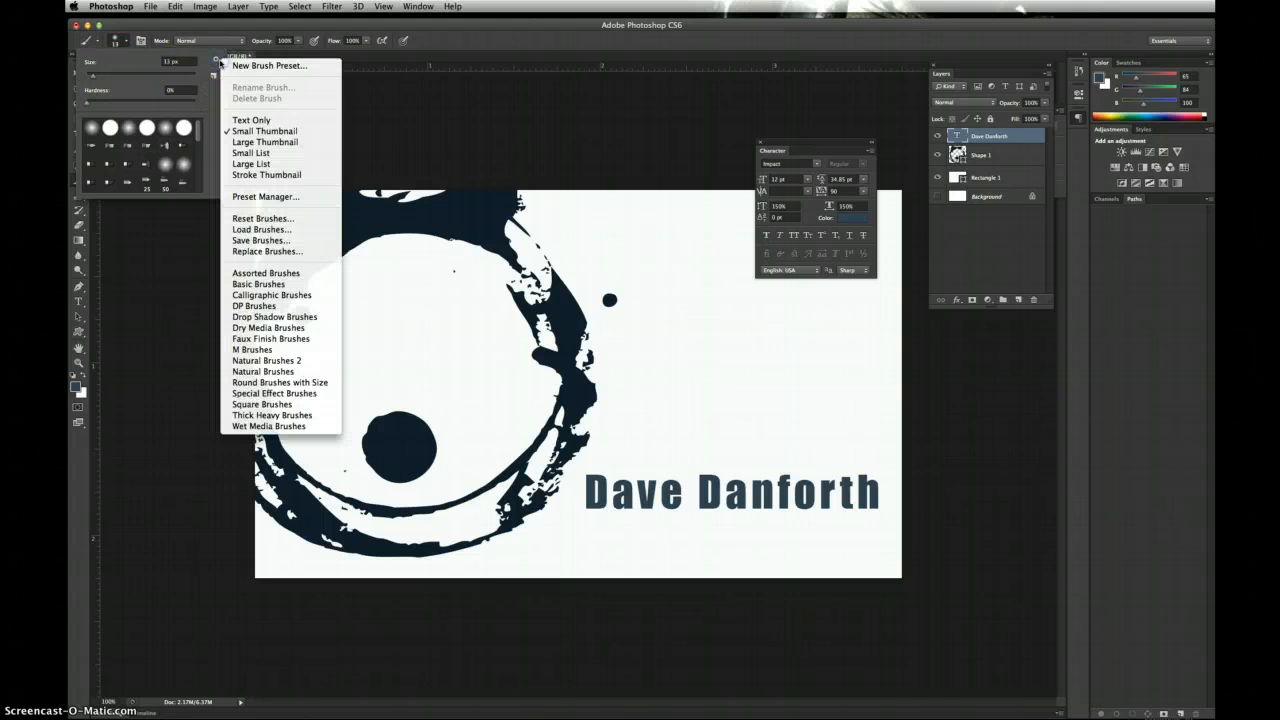
pyautogui.click(305, 393)
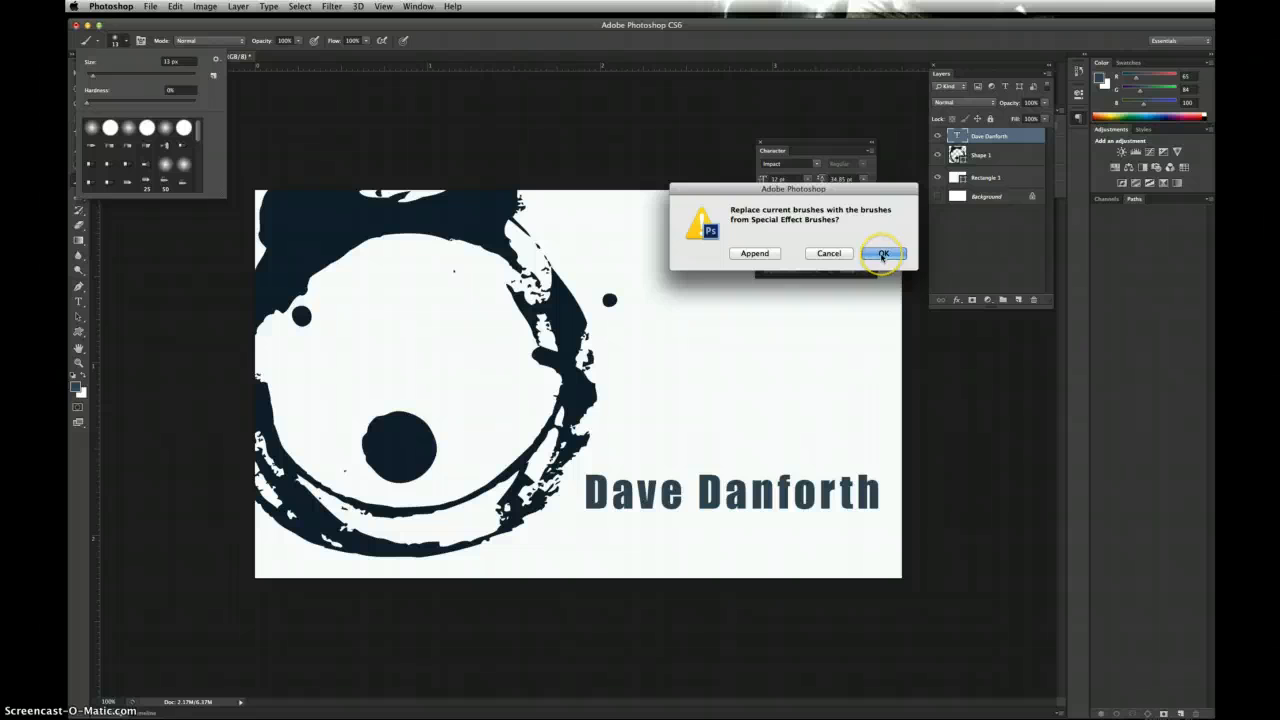
pyautogui.click(755, 254)
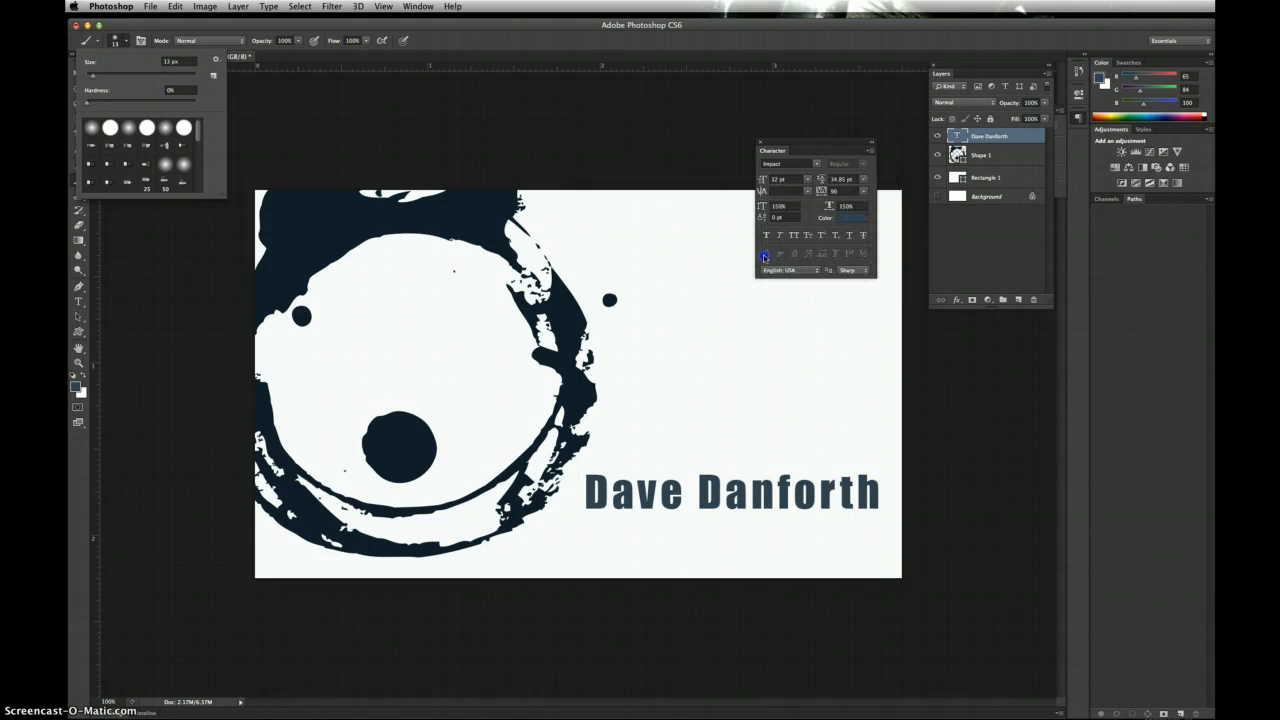
# Step: Choose the 45 px rubber duck brush from the appended special effect brushes
pyautogui.moveTo(199, 128); pyautogui.dragTo(205, 196)
pyautogui.scroll(2, 204, 186)
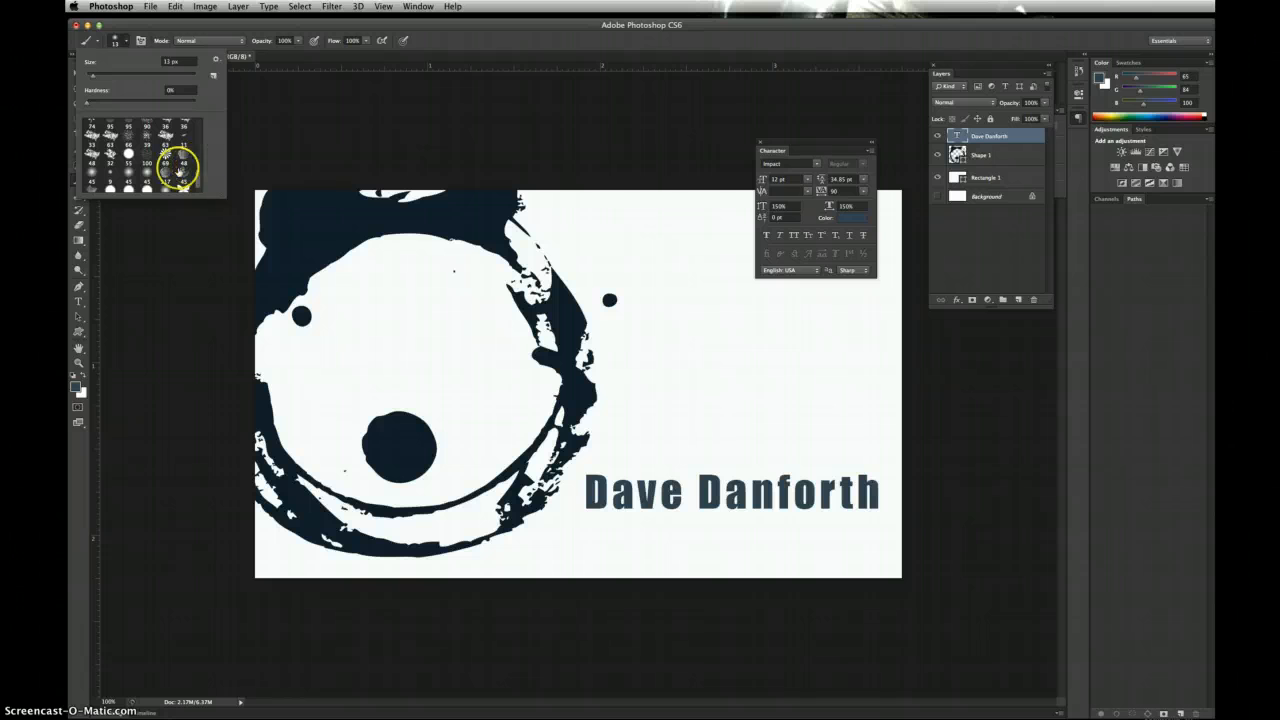
pyautogui.click(184, 172)
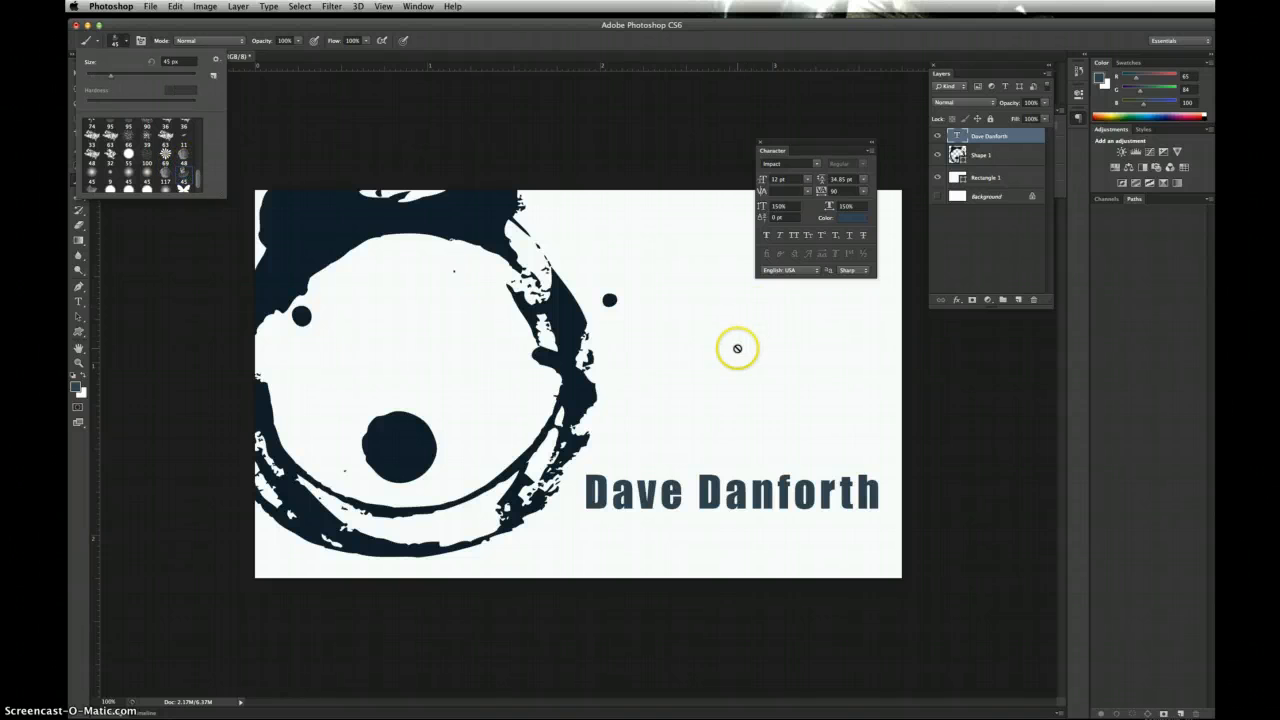
# Step: Try rasterizing the name text layer and painting a scattered duck stroke across the card, and undo it
pyautogui.click(737, 348)
pyautogui.click(873, 257)
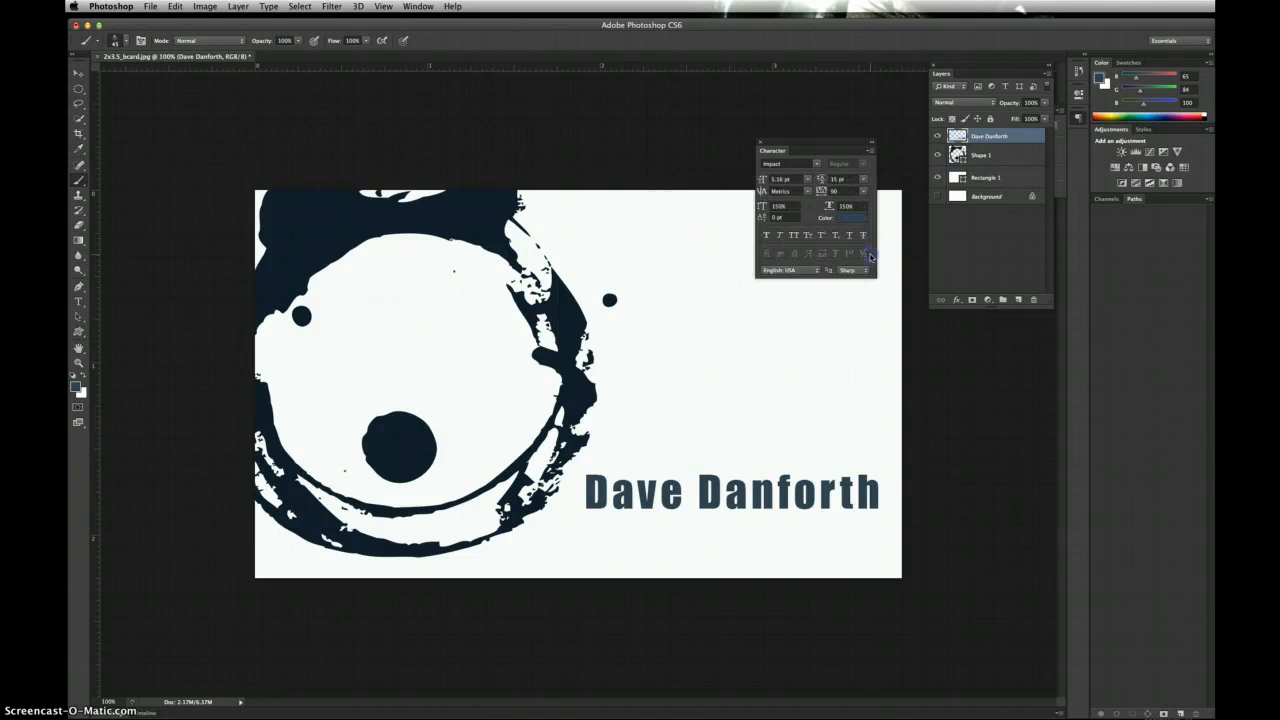
pyautogui.moveTo(837, 309)
pyautogui.mouseDown()
pyautogui.moveTo(740, 305)
pyautogui.moveTo(471, 356)
pyautogui.moveTo(382, 410)
pyautogui.moveTo(330, 476)
pyautogui.mouseUp()
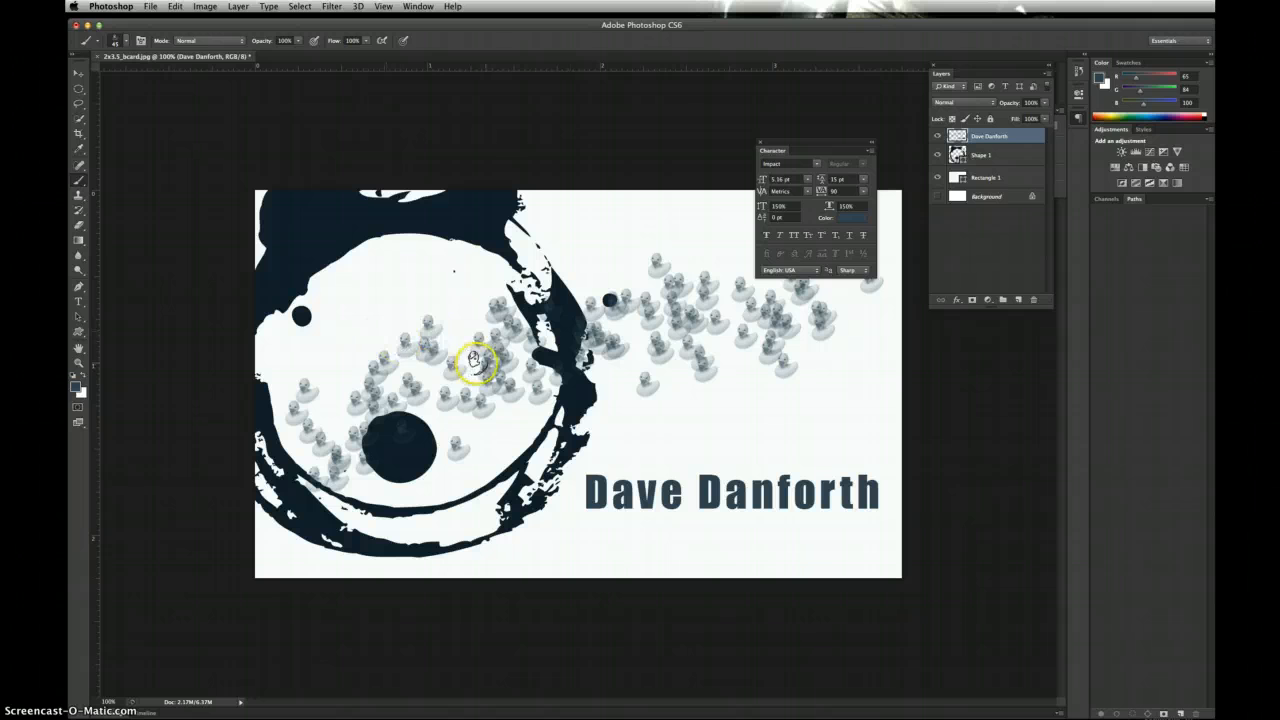
pyautogui.press('super+z')
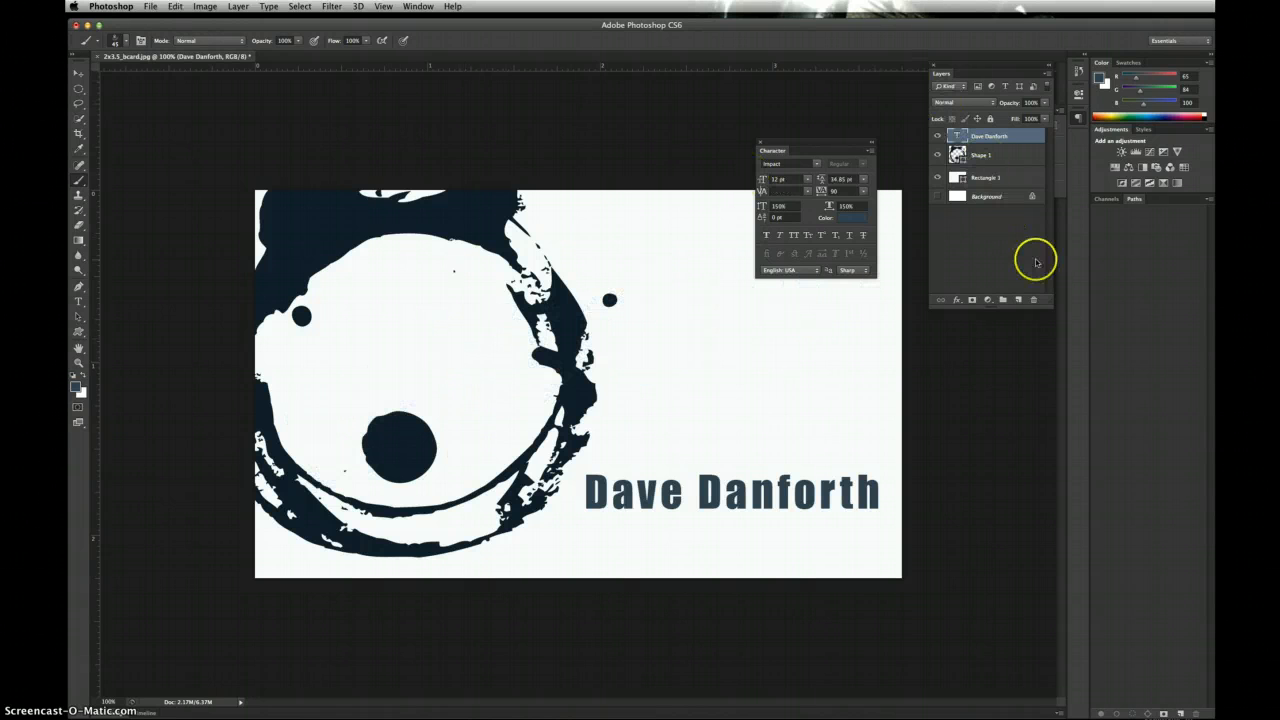
# Step: Add a new empty layer above the name text layer and open the full brush settings
pyautogui.click(1018, 300)
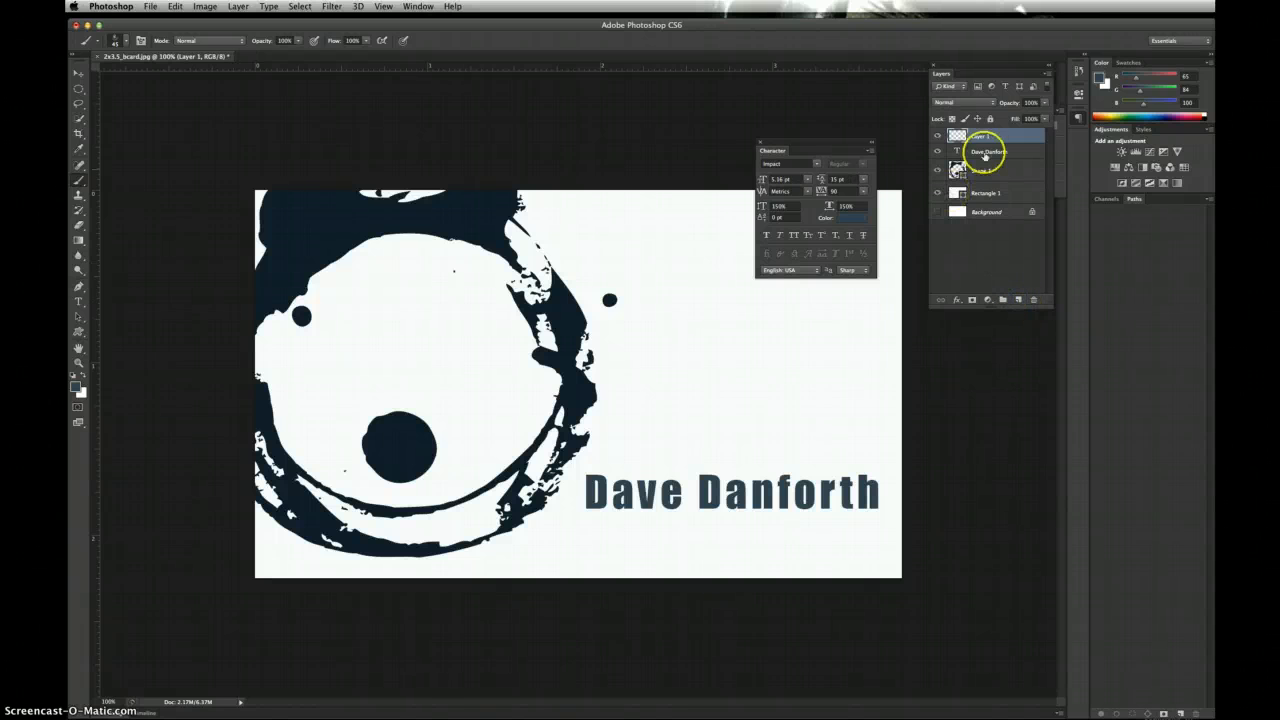
pyautogui.click(125, 40)
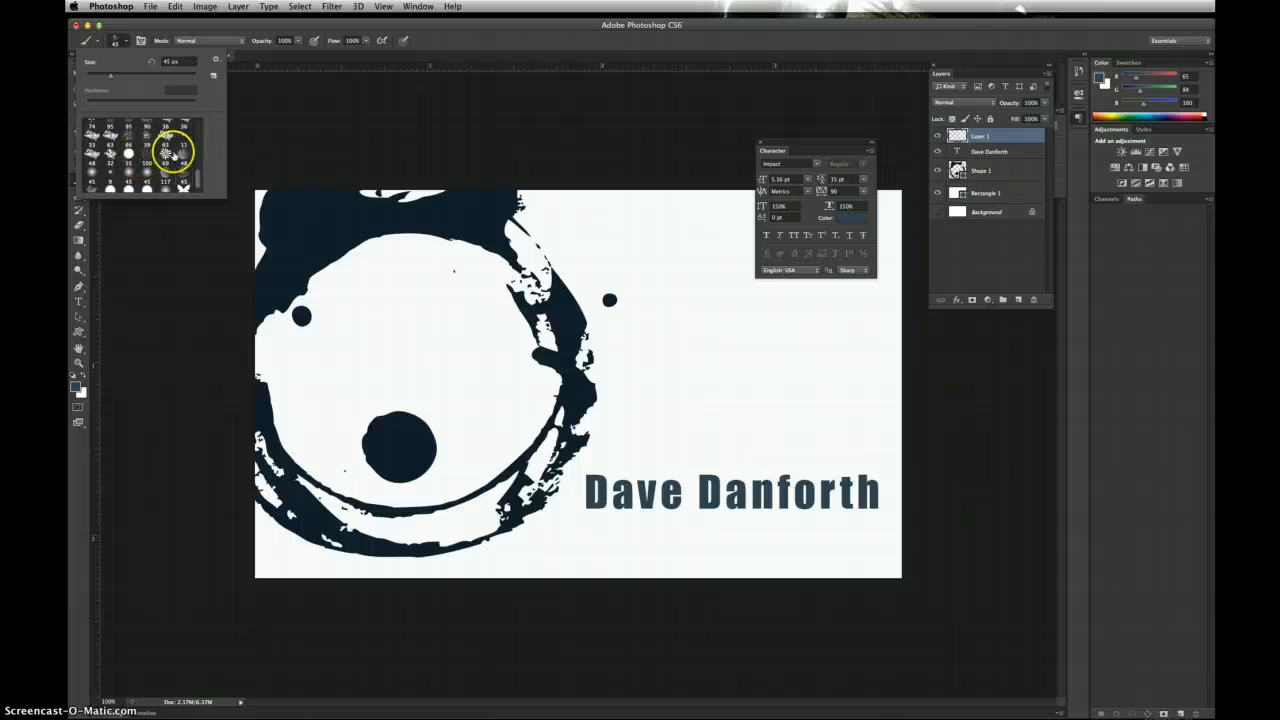
pyautogui.click(224, 27)
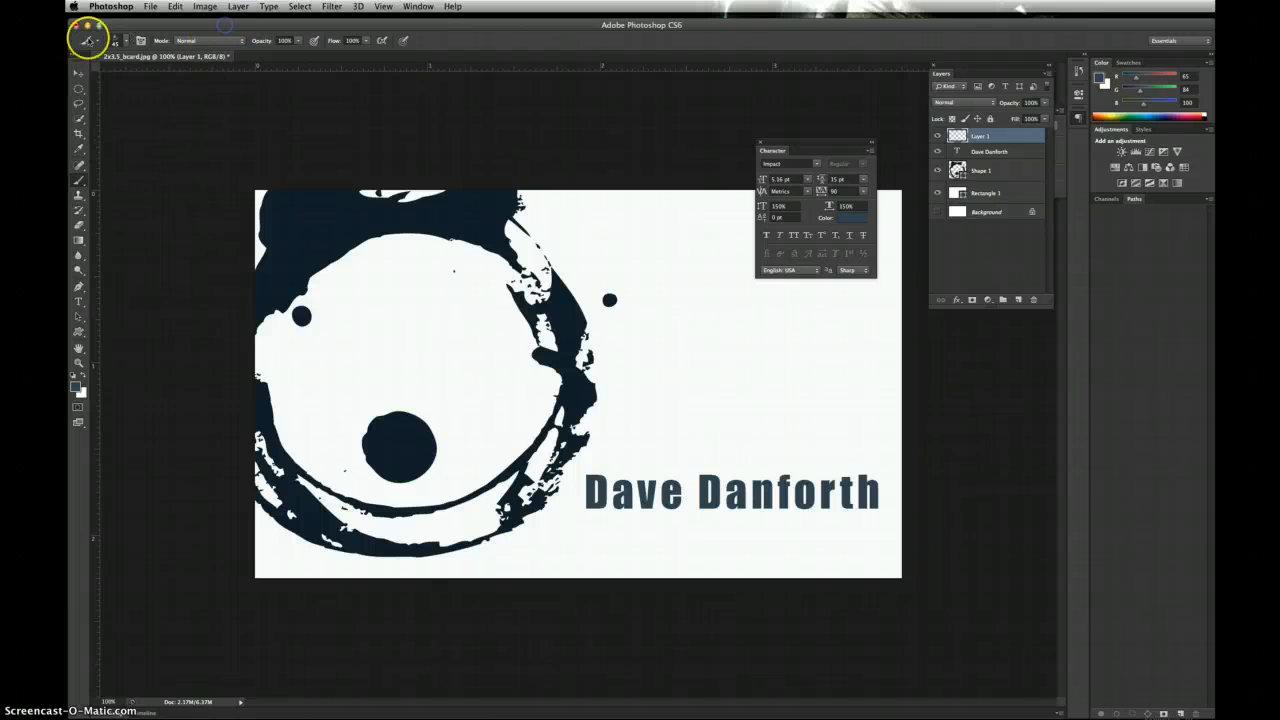
pyautogui.click(419, 7)
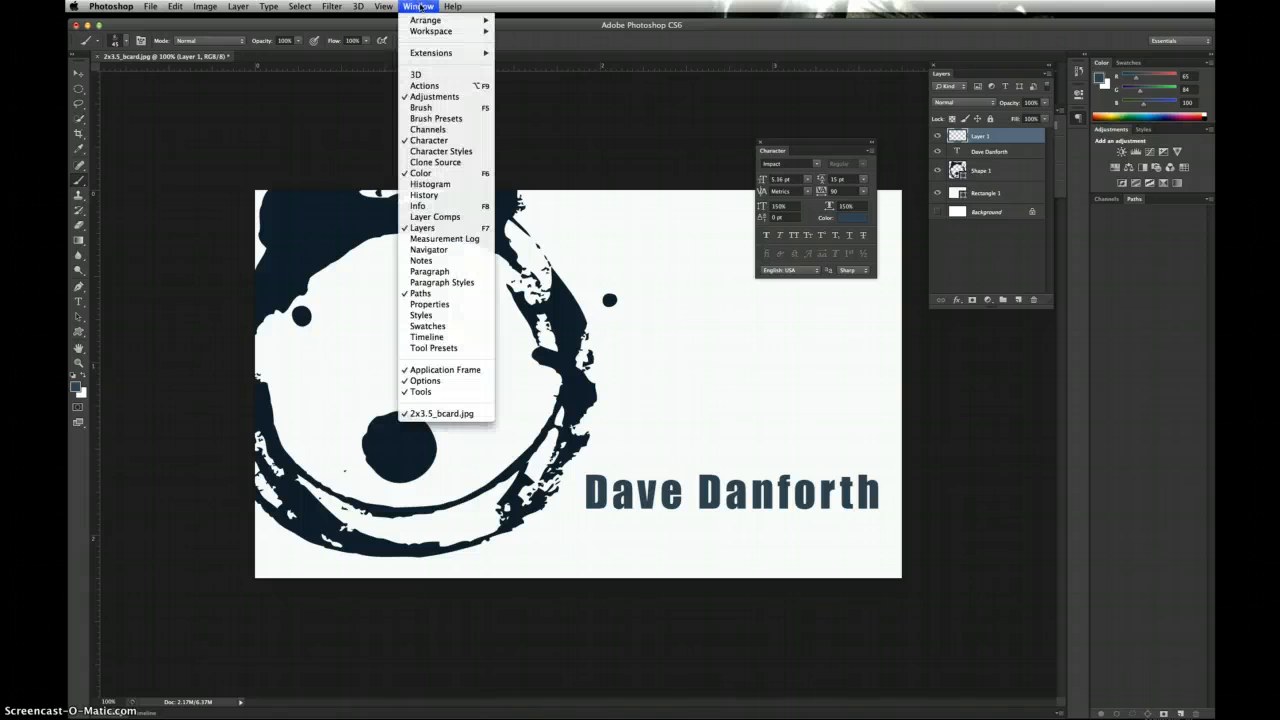
pyautogui.click(437, 108)
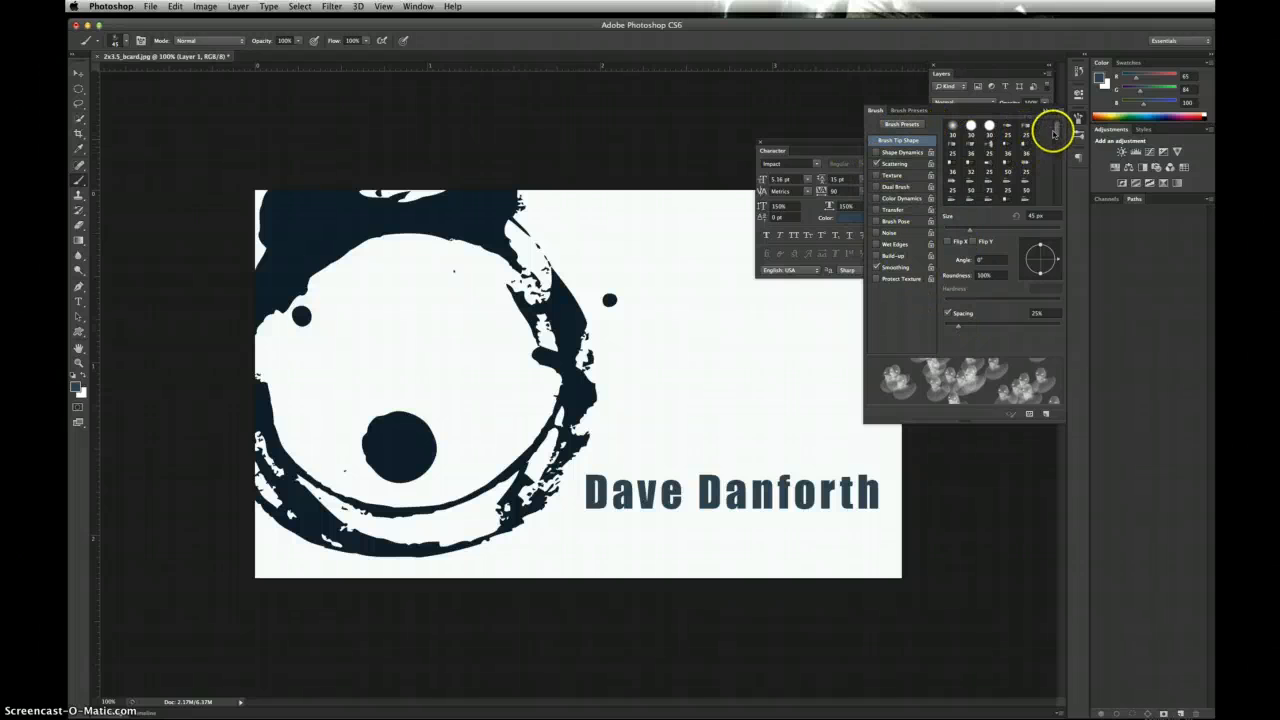
# Step: Choose the 47 px ringed planet brush tip, reduce its size to 21 px and increase its spacing to about 150%
pyautogui.moveTo(1056, 130); pyautogui.dragTo(1053, 191)
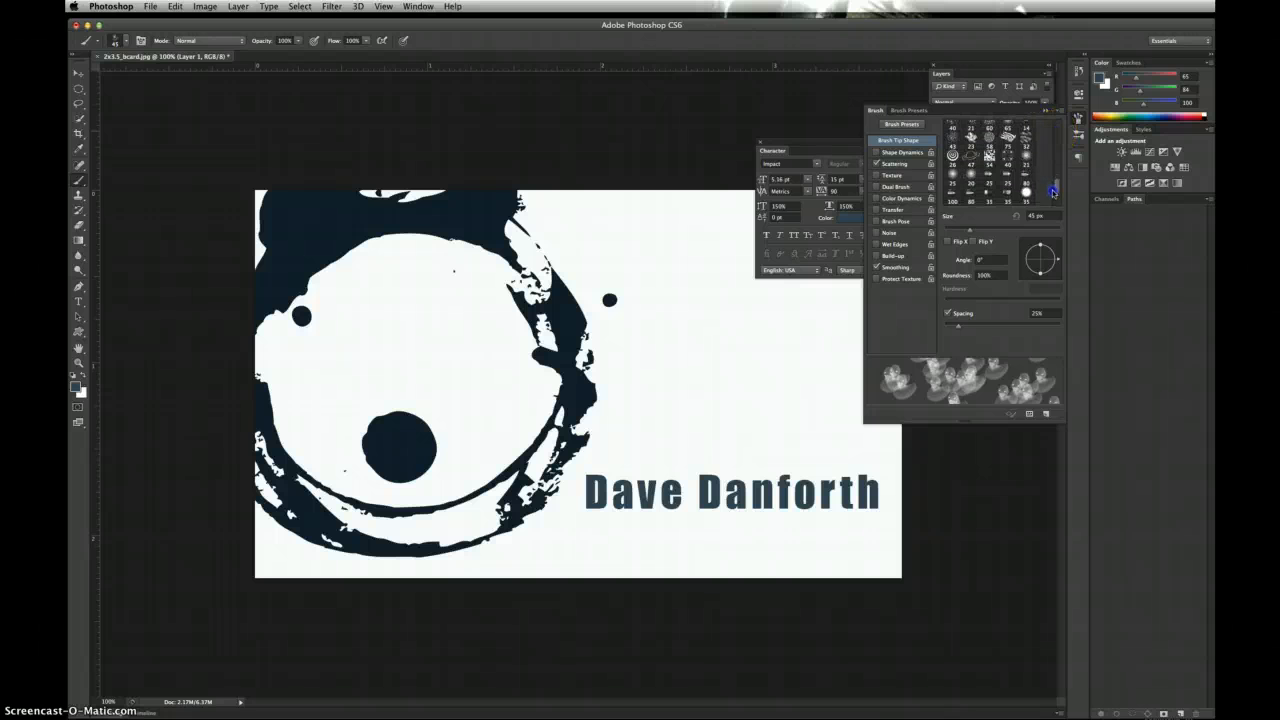
pyautogui.click(970, 157)
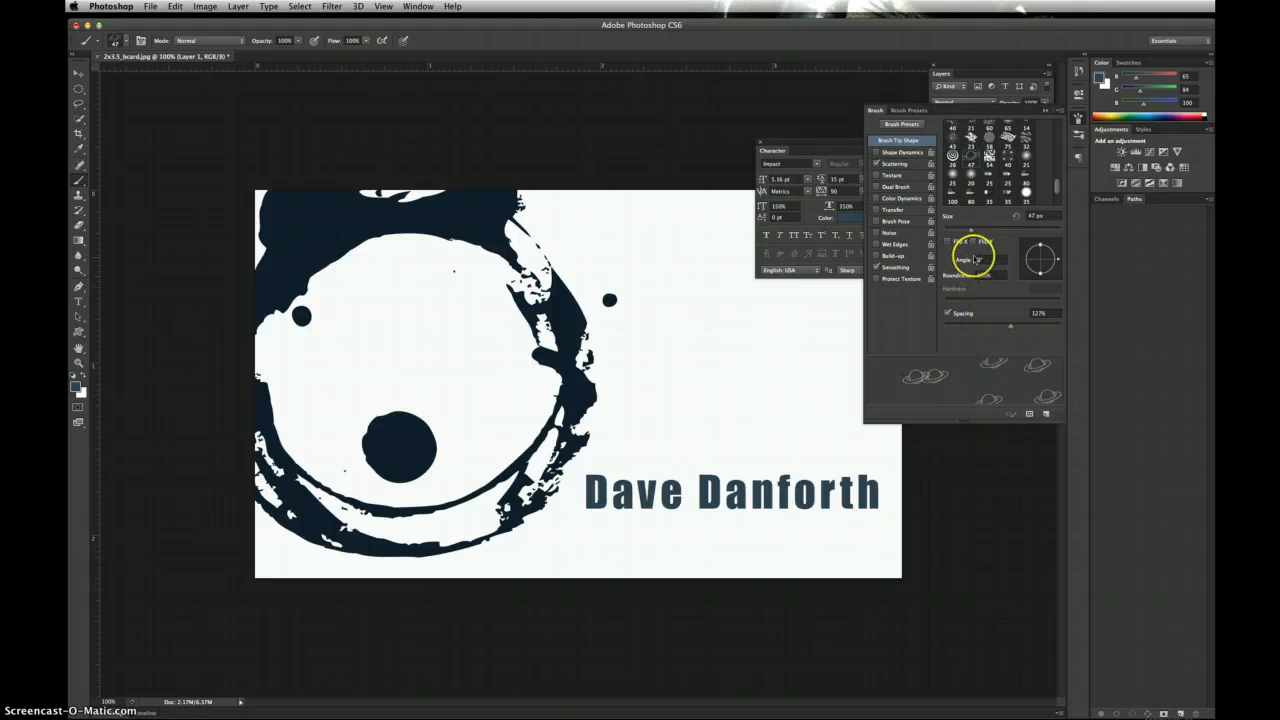
pyautogui.moveTo(970, 232); pyautogui.dragTo(955, 233)
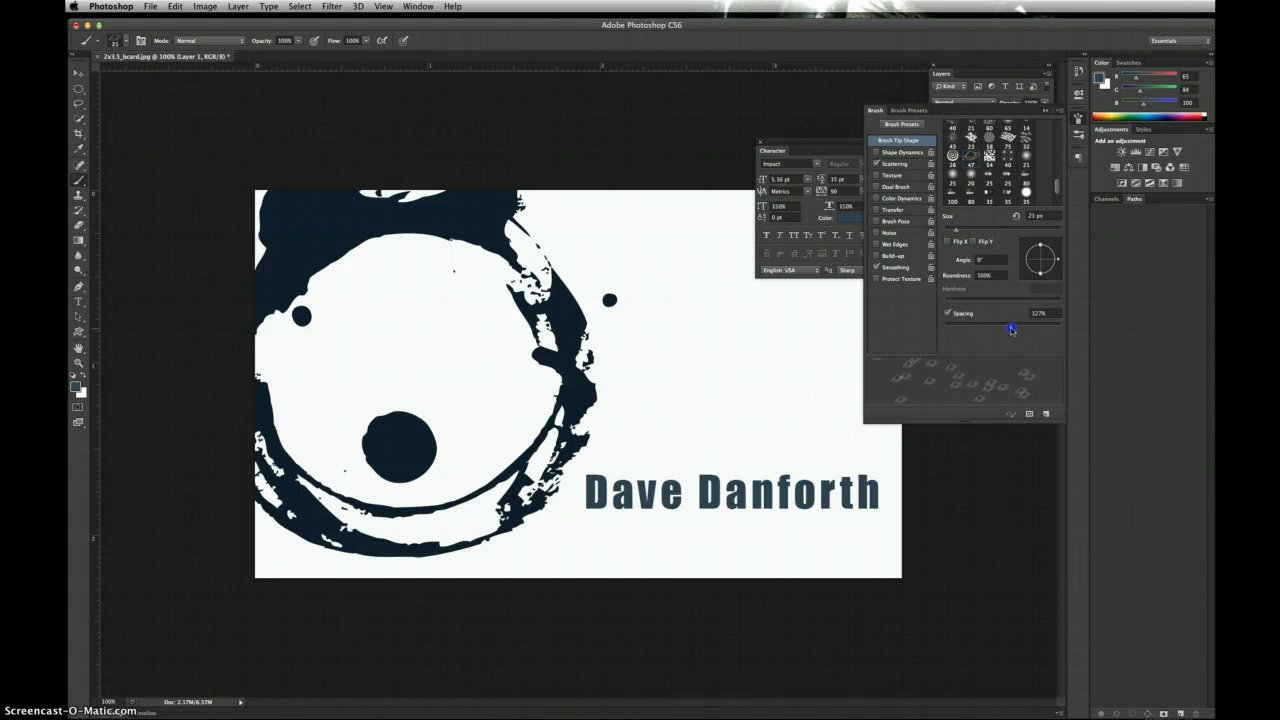
pyautogui.moveTo(1011, 330); pyautogui.dragTo(1020, 333)
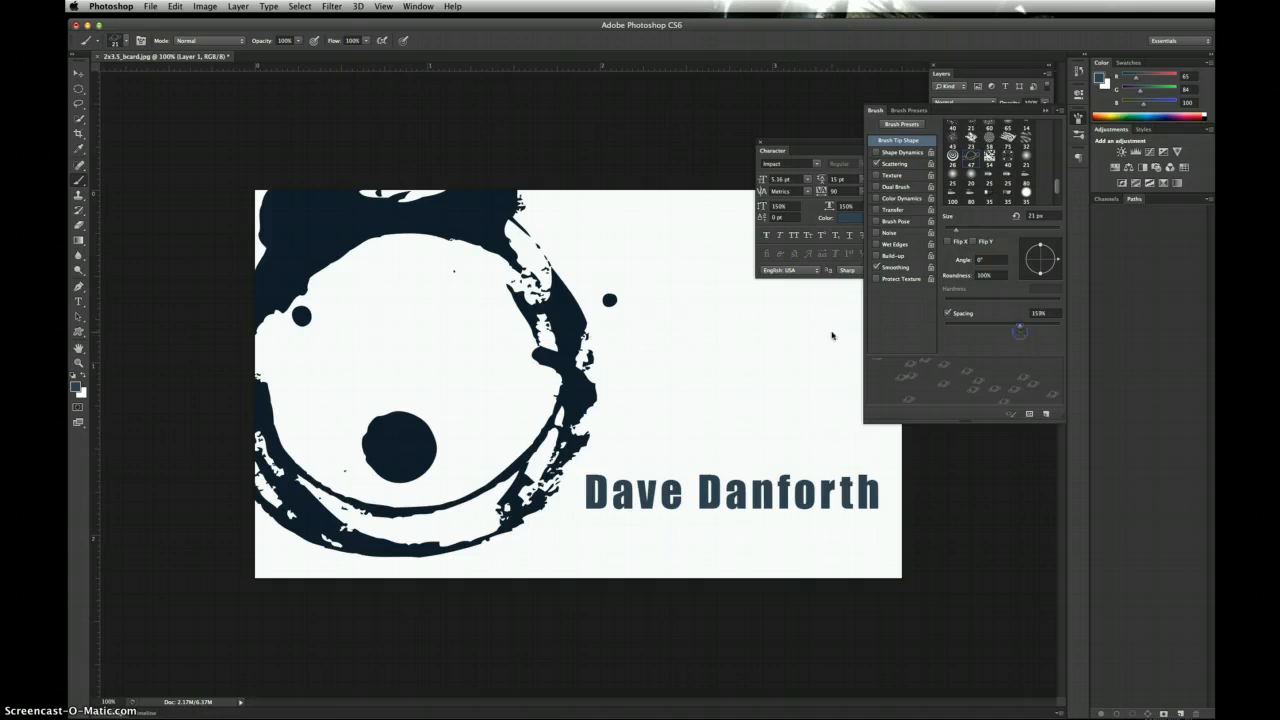